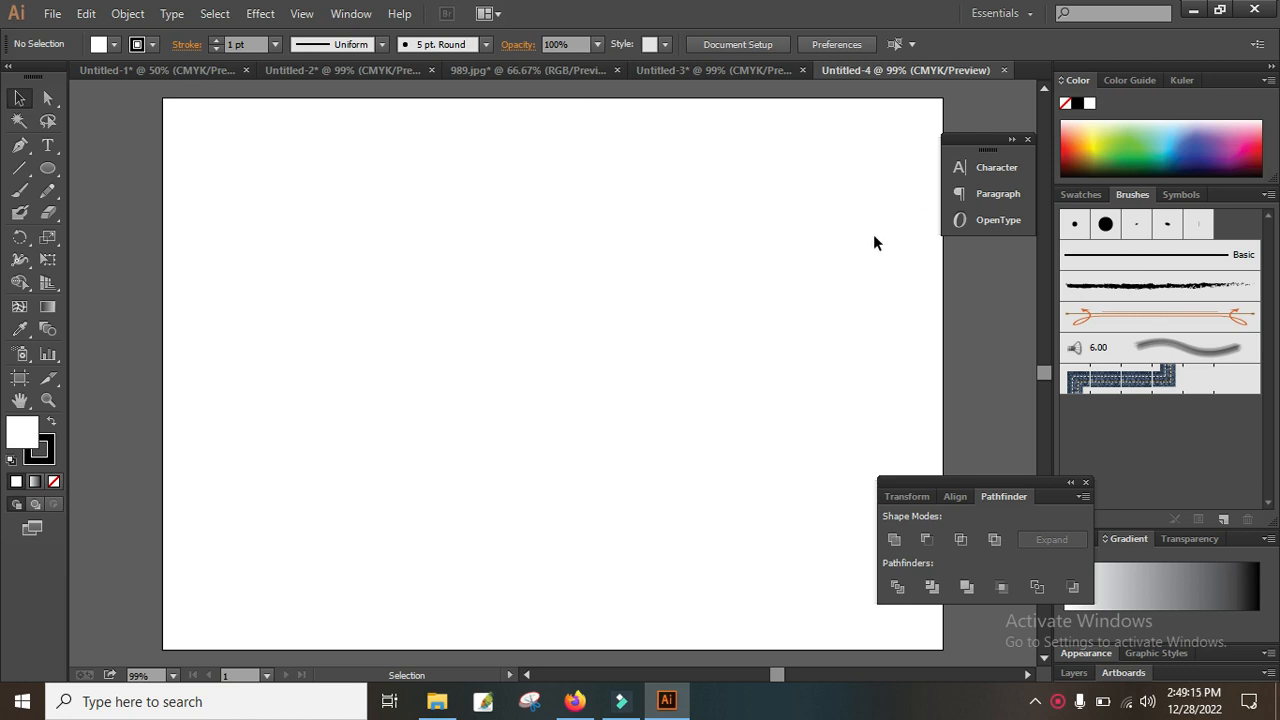
Draw a large horizontal rectangle in the middle of the artboard and remove its fill.
drag(47, 175, 98, 170)
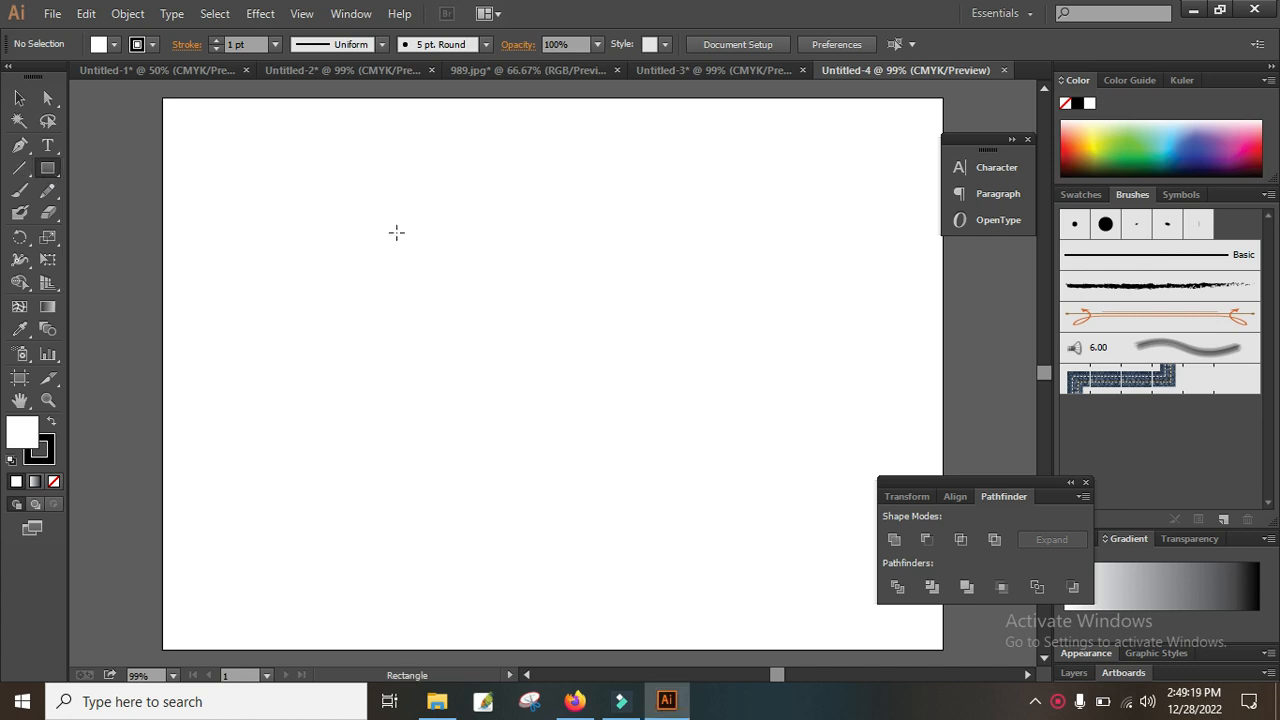
drag(251, 216, 829, 502)
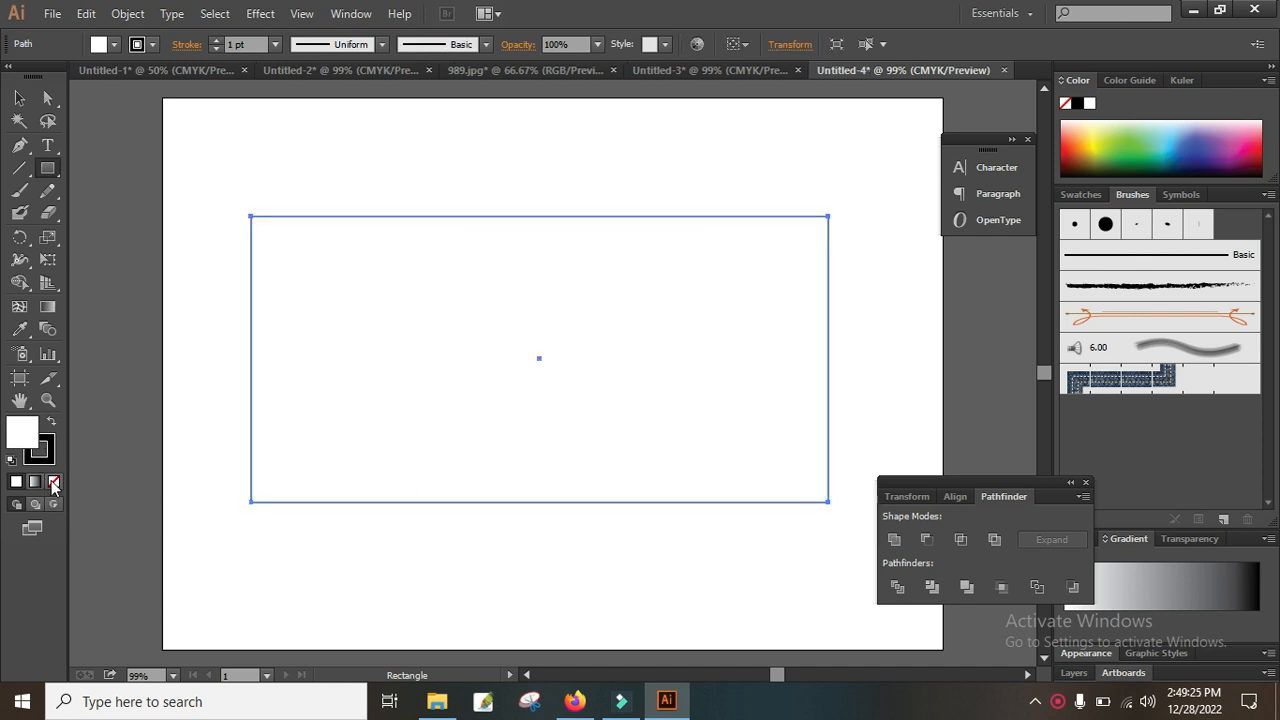
click(54, 482)
key(v)
click(175, 275)
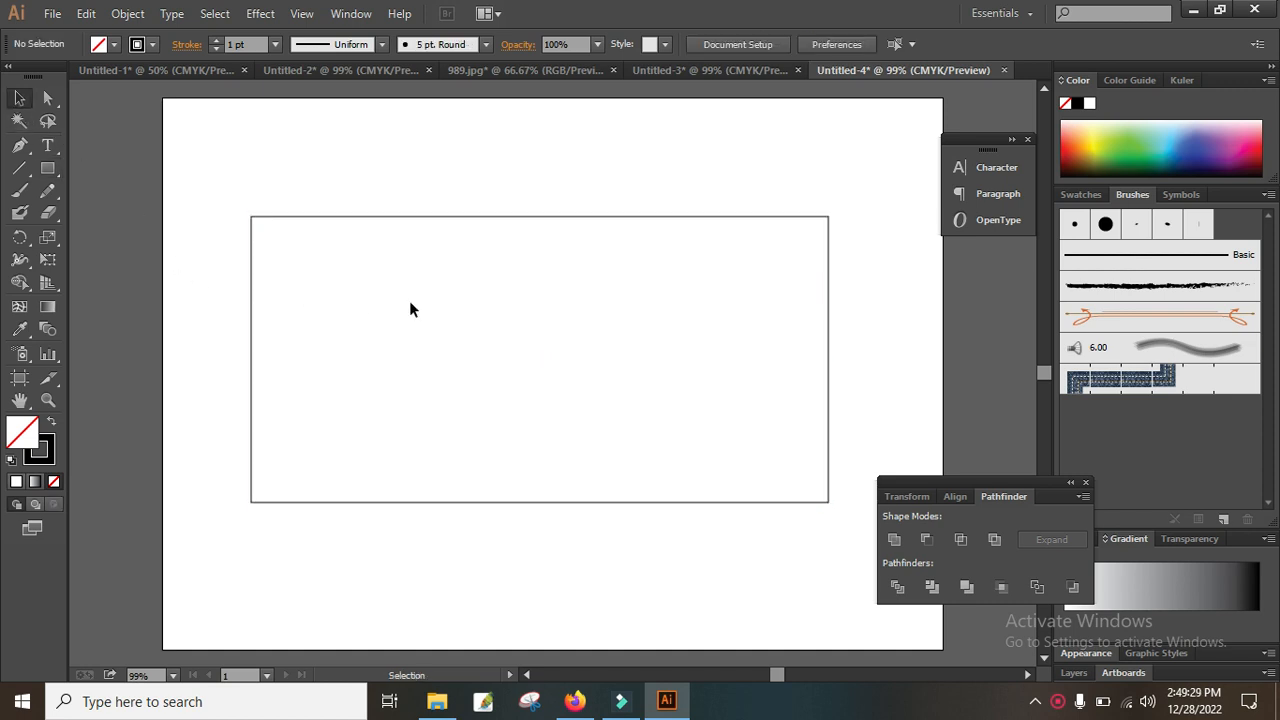
Draw a full-height rectangle at the right end of the outlined rectangle and fill it with dark gray 333333.
click(49, 171)
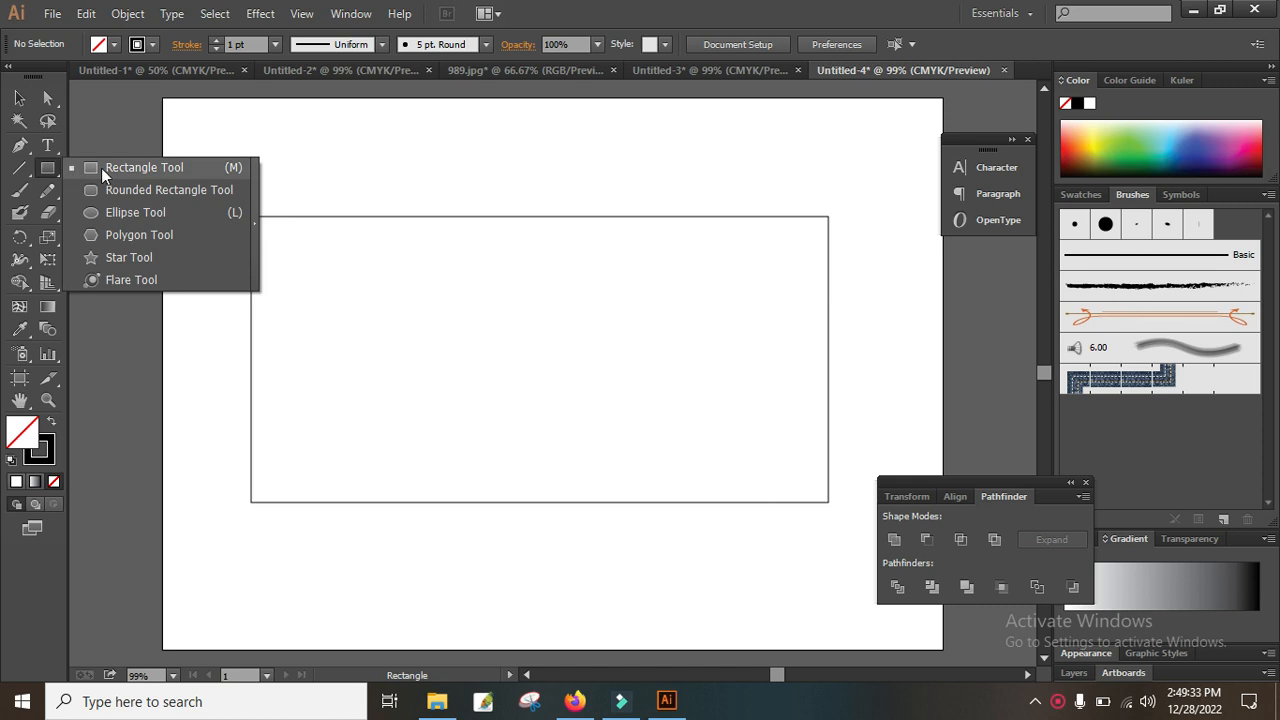
click(101, 168)
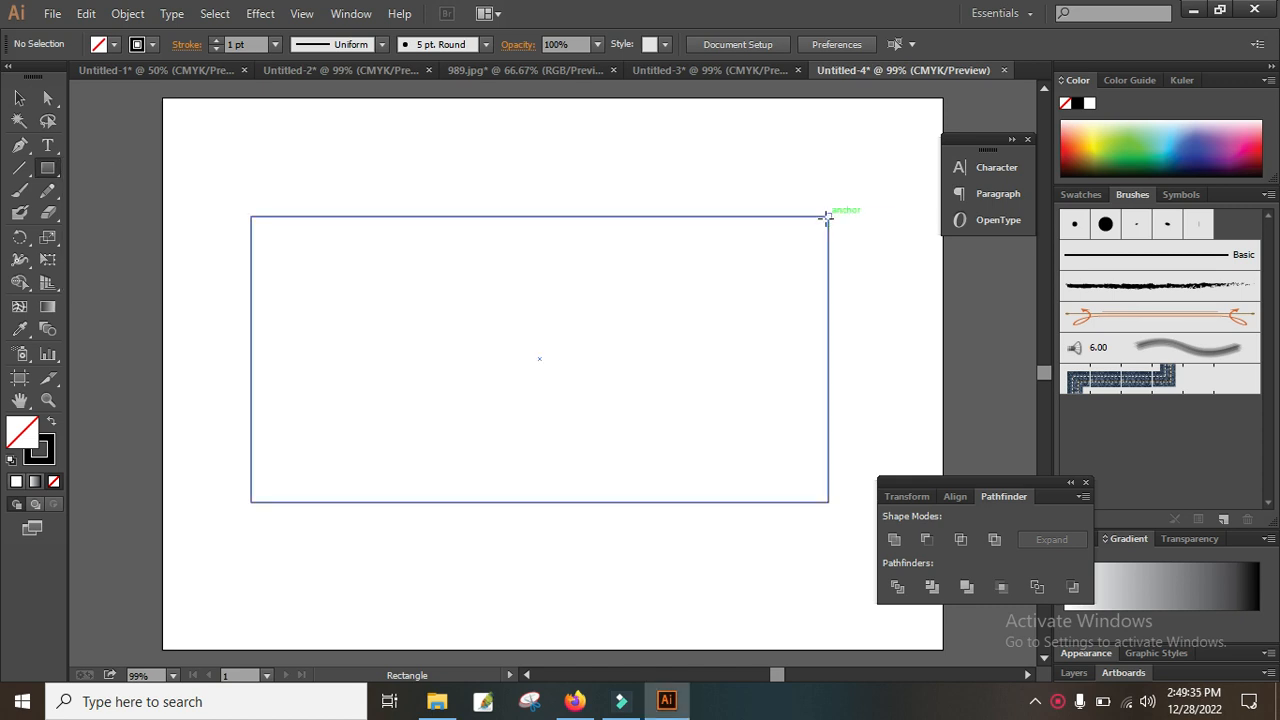
drag(829, 215, 660, 503)
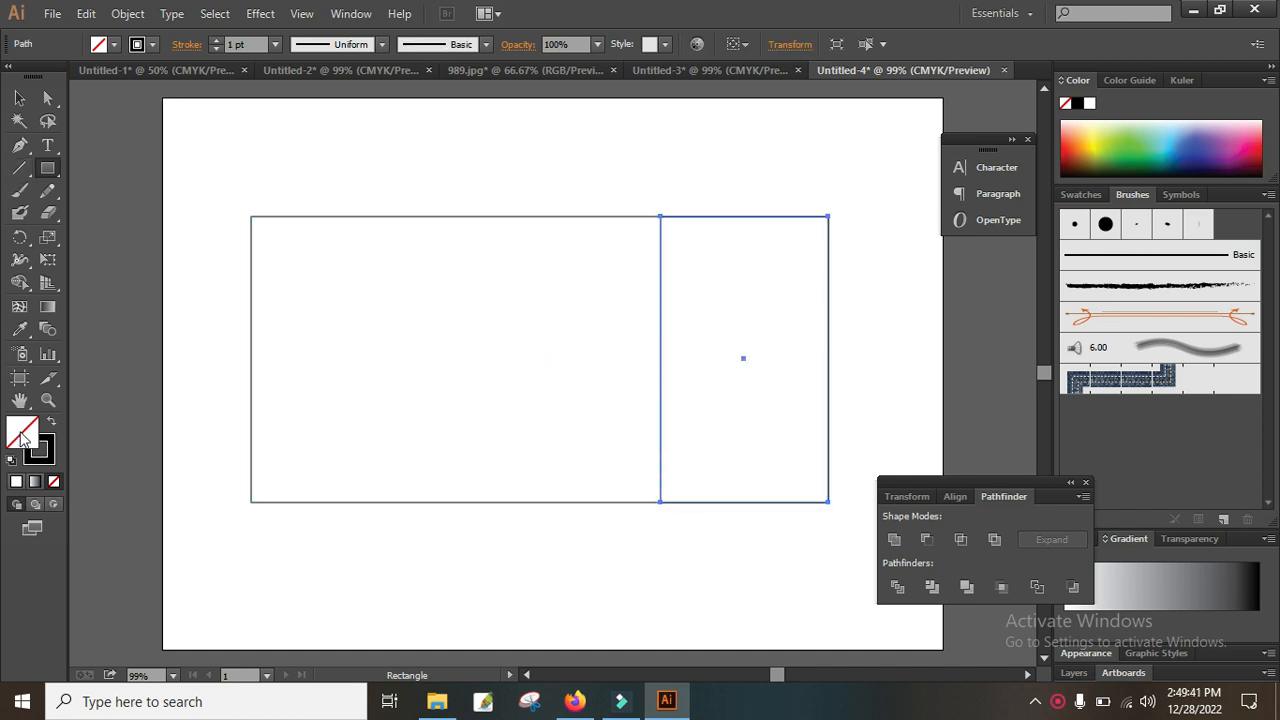
double_click(22, 434)
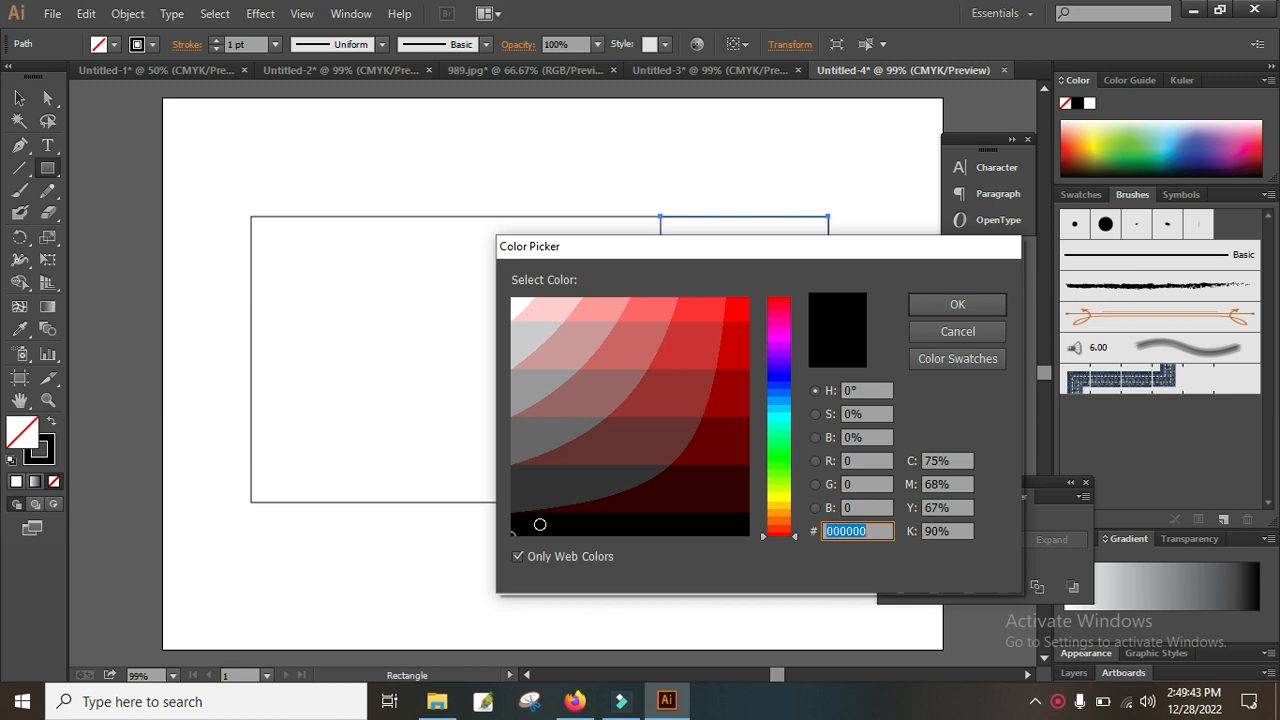
click(552, 483)
click(943, 304)
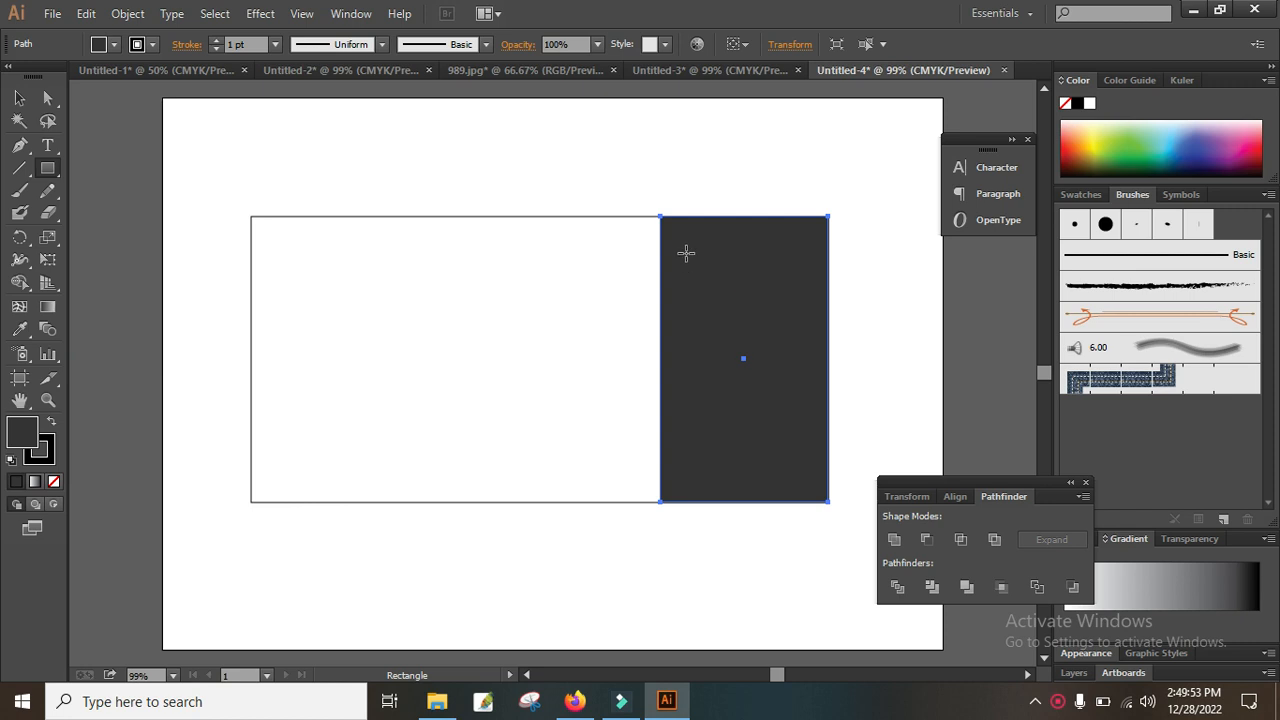
Draw a narrow full-height strip against the dark panel's left edge and fill it with lighter gray 666666.
drag(660, 216, 606, 504)
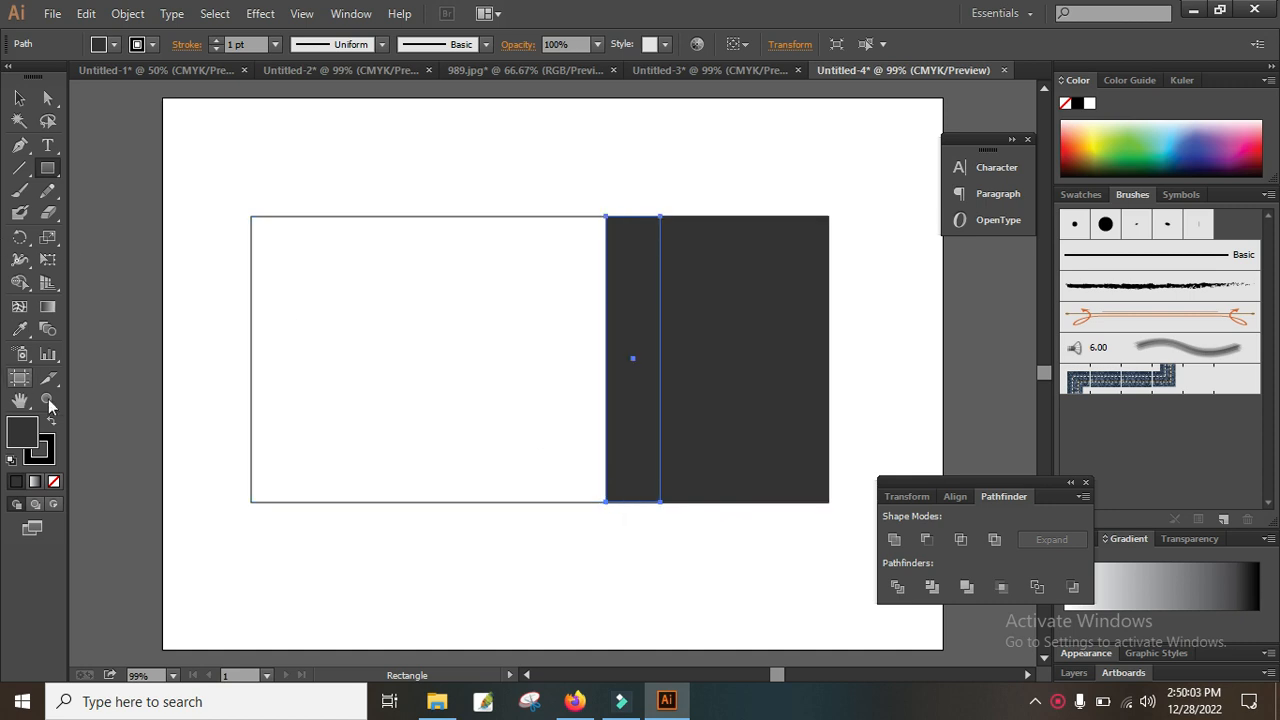
double_click(33, 434)
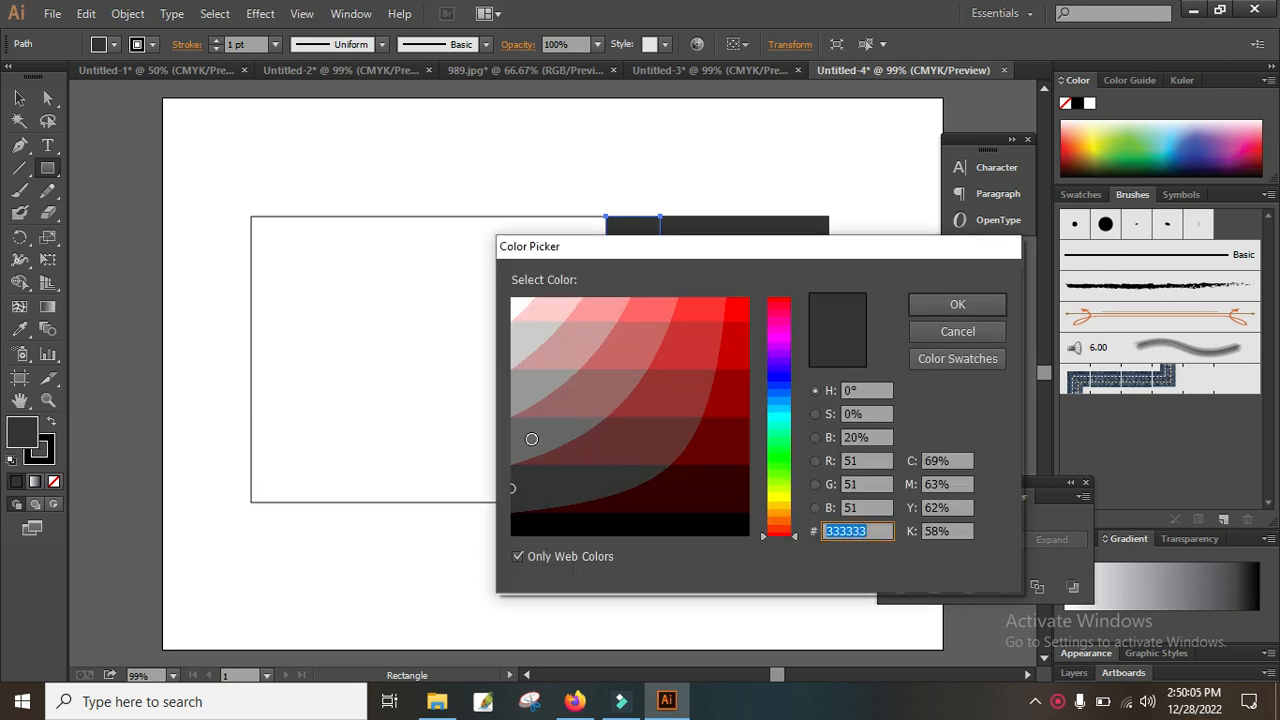
click(529, 440)
click(955, 306)
key(v)
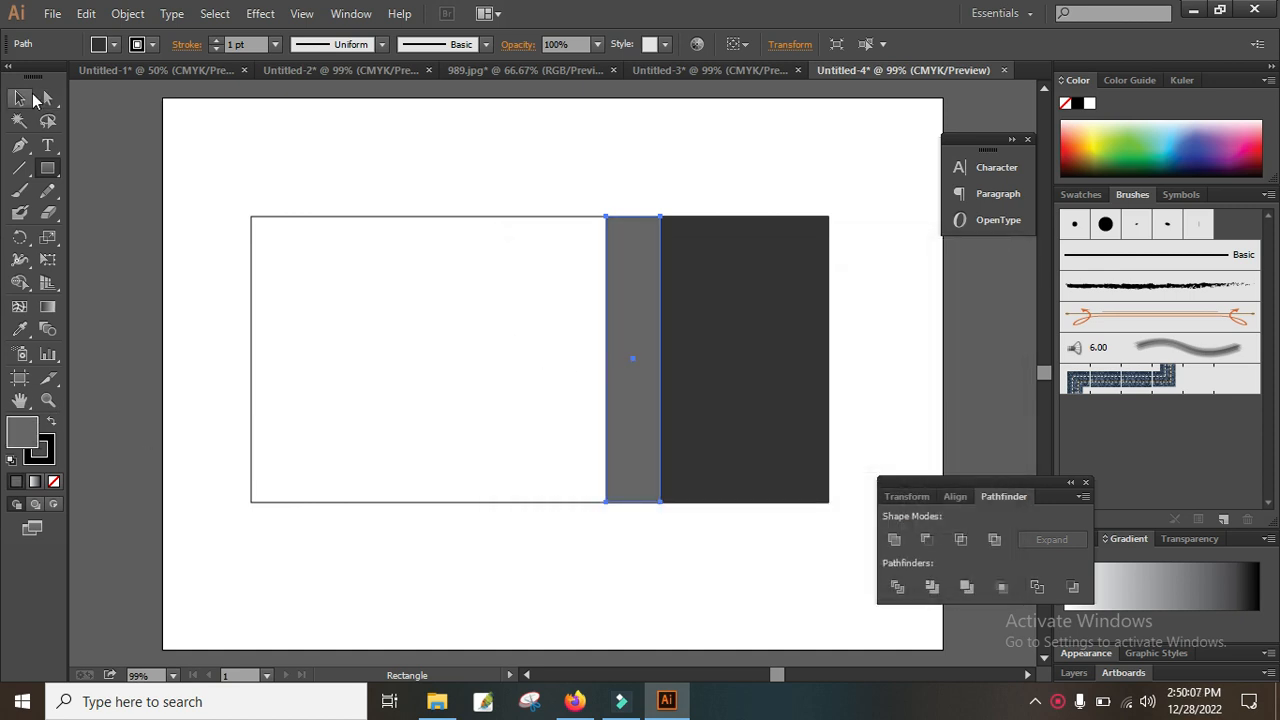
click(343, 157)
Select the dark panel and the lighter gray strip together and widen them slightly to the left.
click(750, 385)
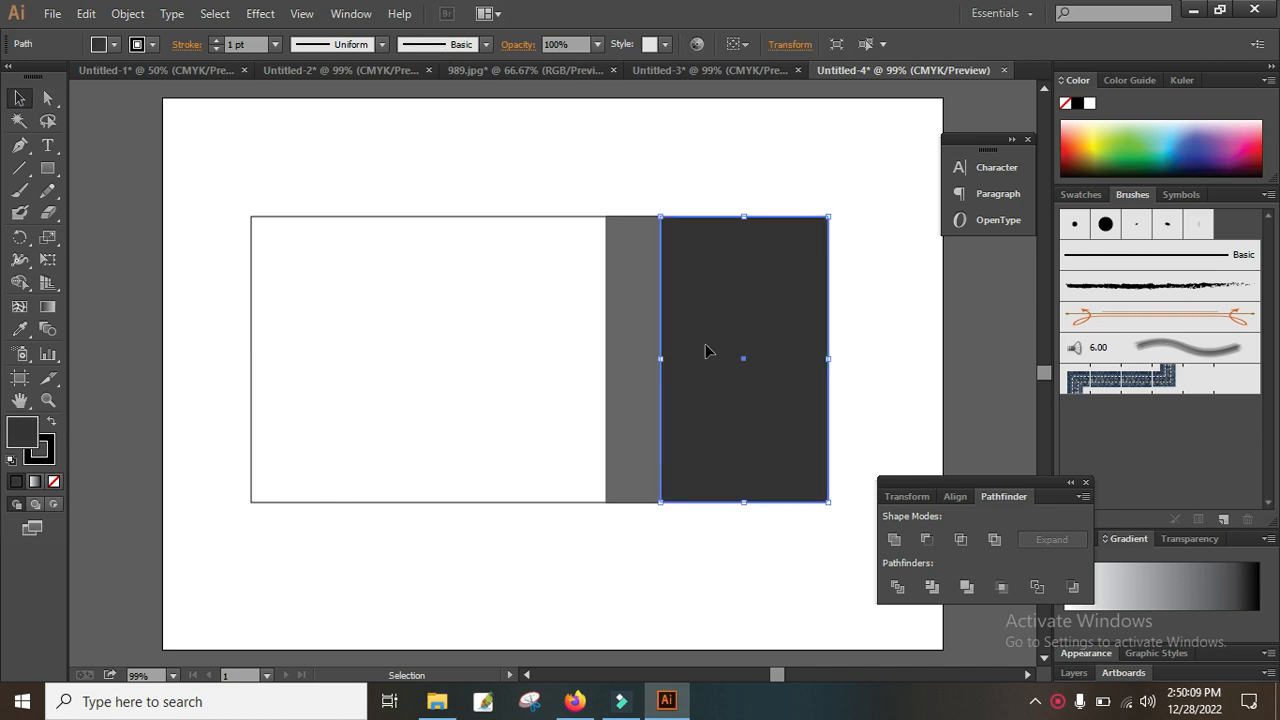
shift+click(592, 362)
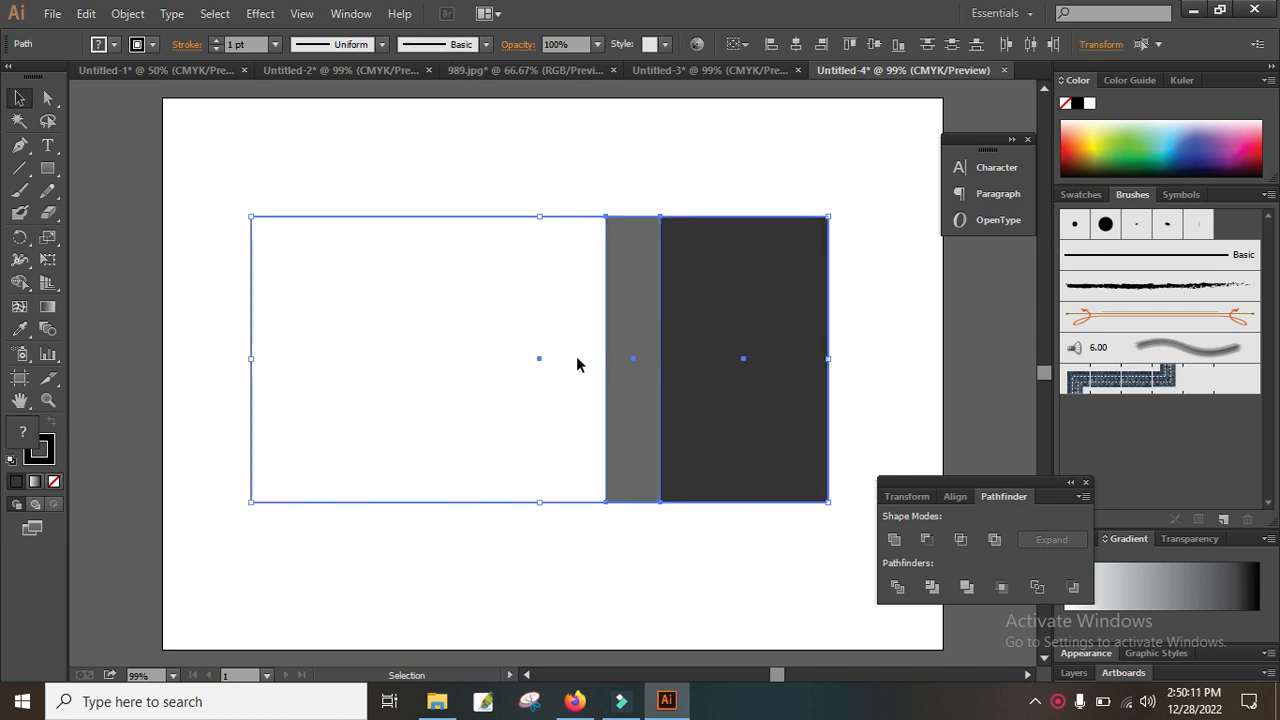
click(970, 348)
click(644, 360)
shift+click(763, 377)
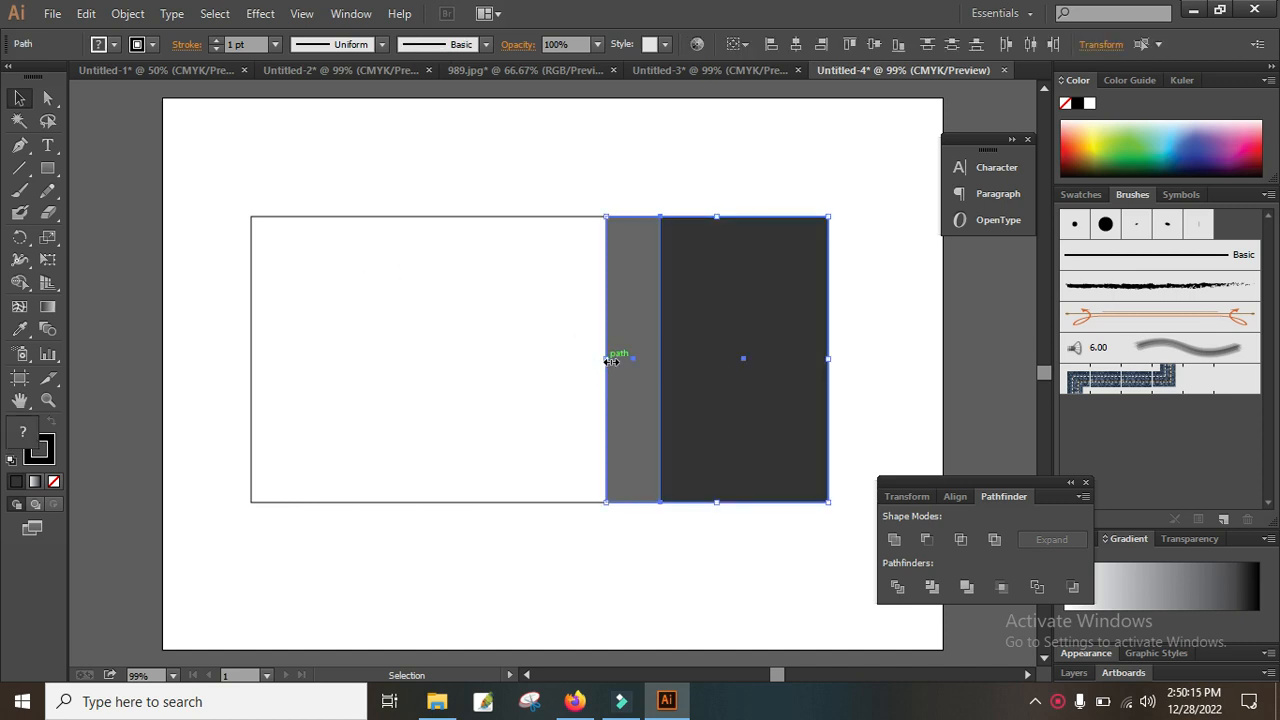
drag(605, 359, 585, 361)
click(853, 354)
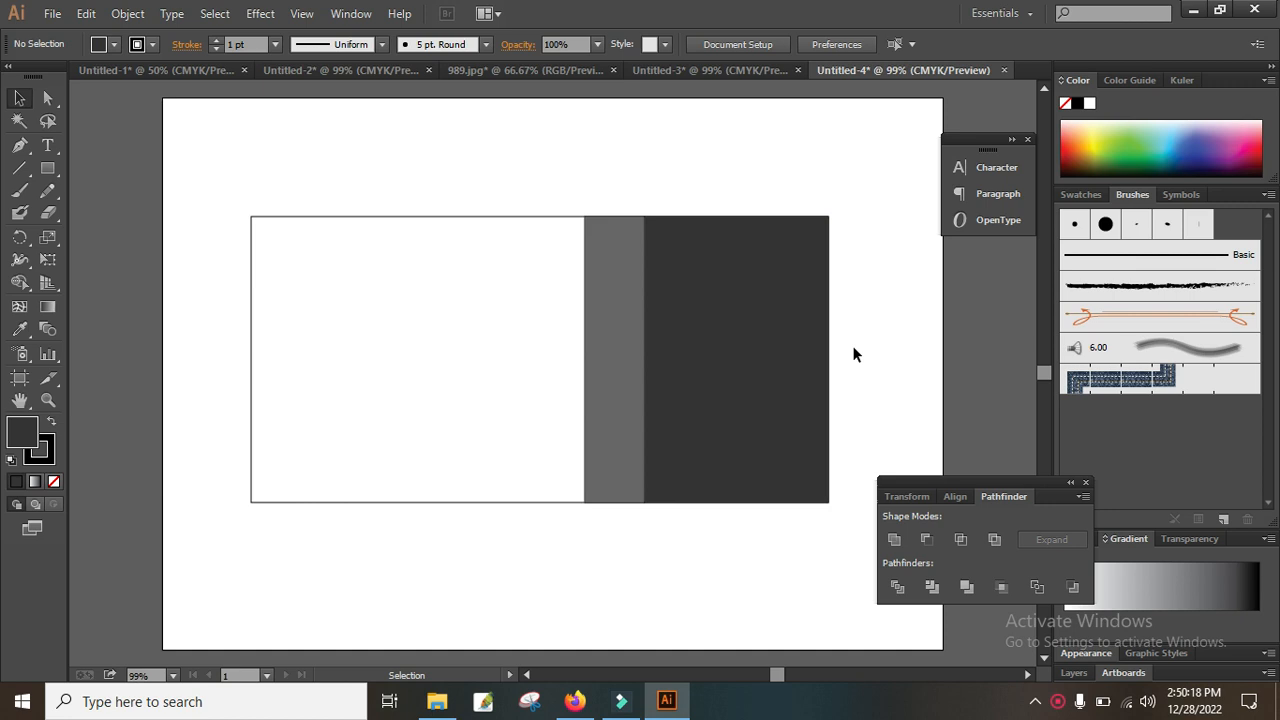
Narrow the lighter gray strip slightly by moving its left edge inward.
click(596, 361)
drag(587, 361, 595, 361)
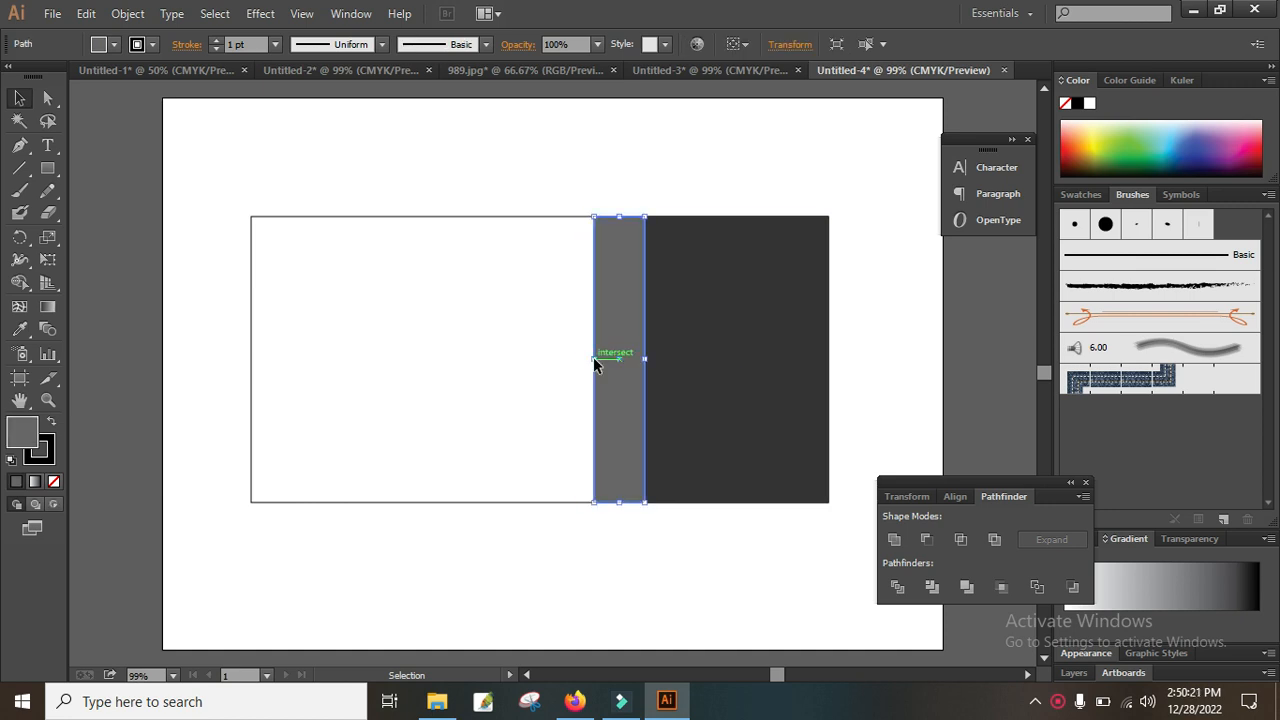
click(870, 337)
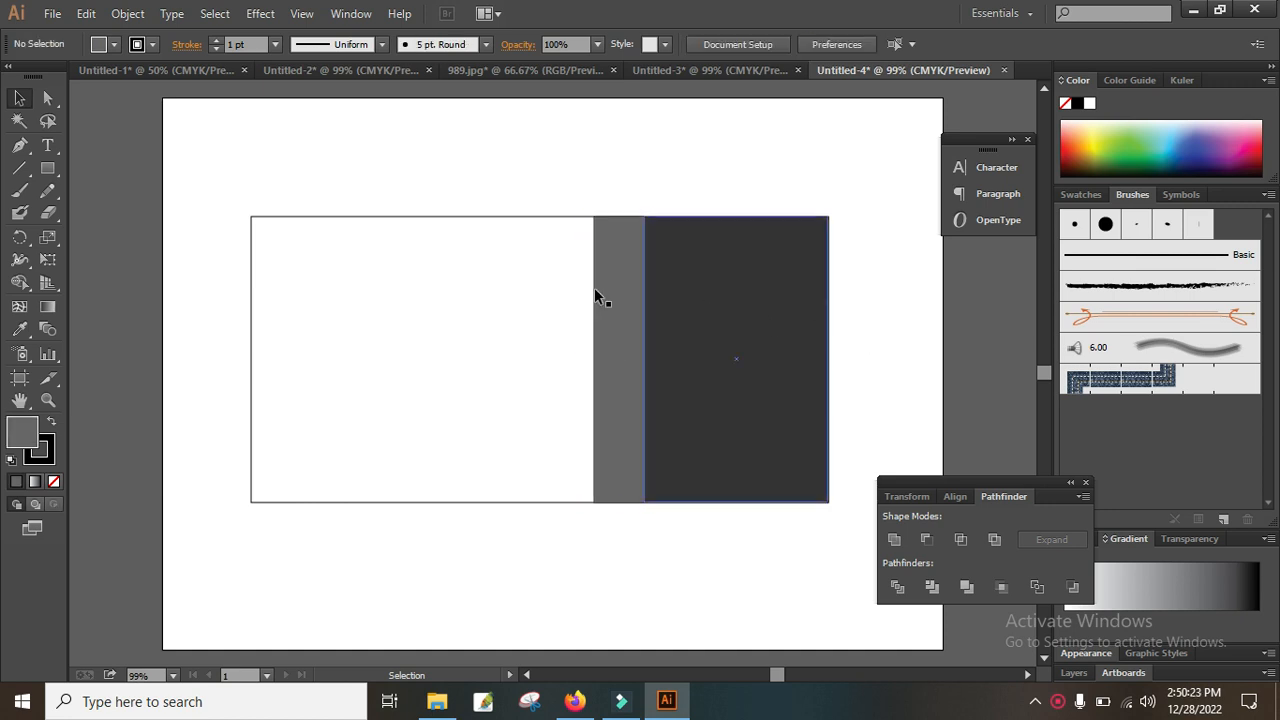
Draw a horizontal band across the upper part of the dark panel and fill it with bright red.
click(47, 169)
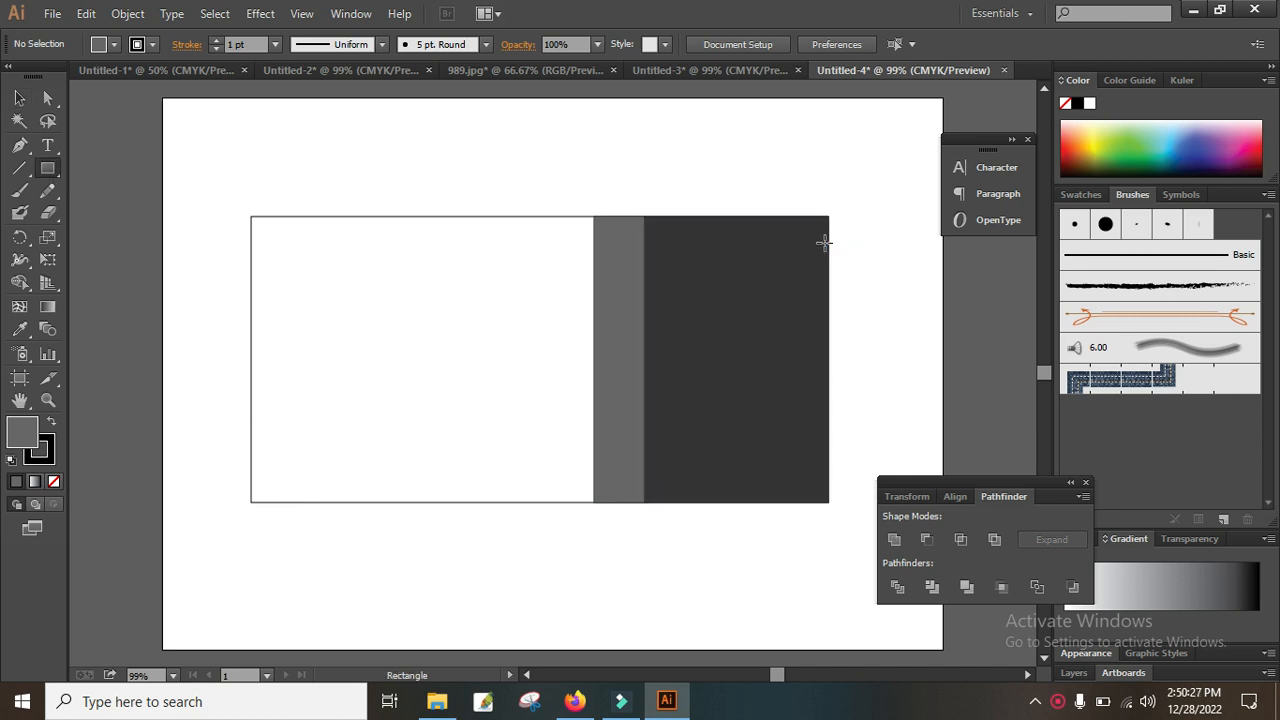
drag(828, 241, 644, 281)
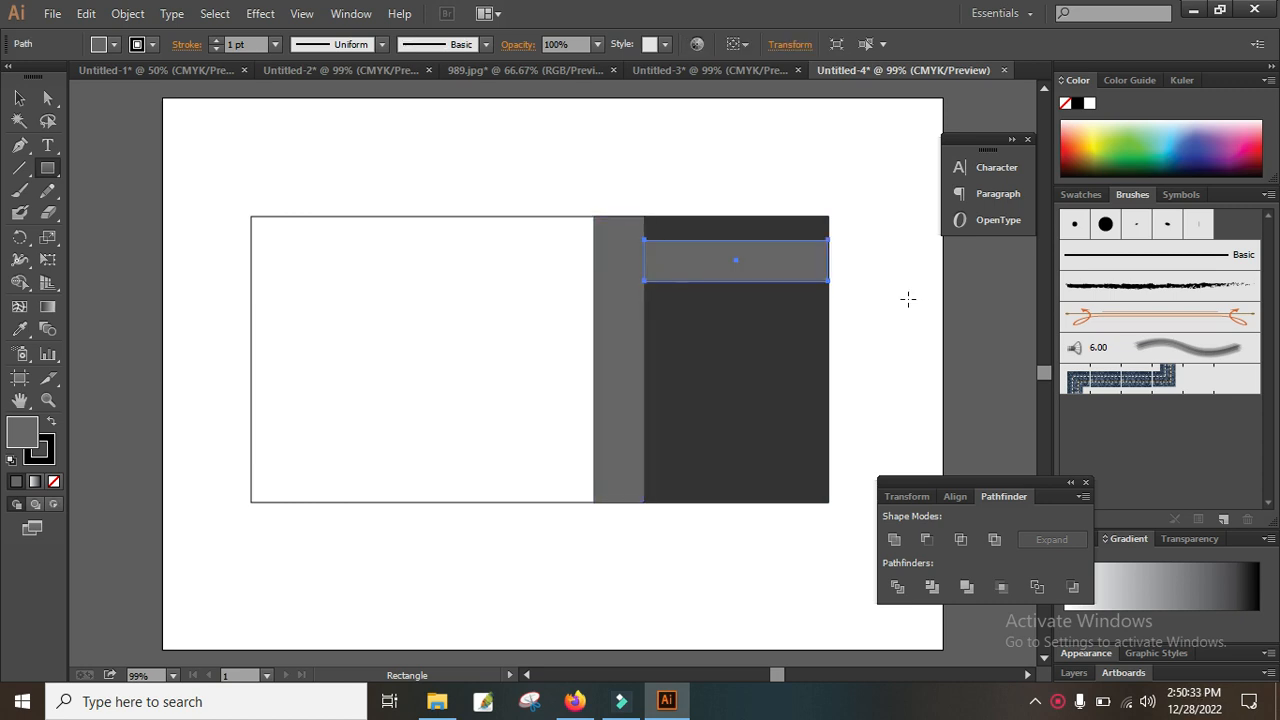
double_click(24, 433)
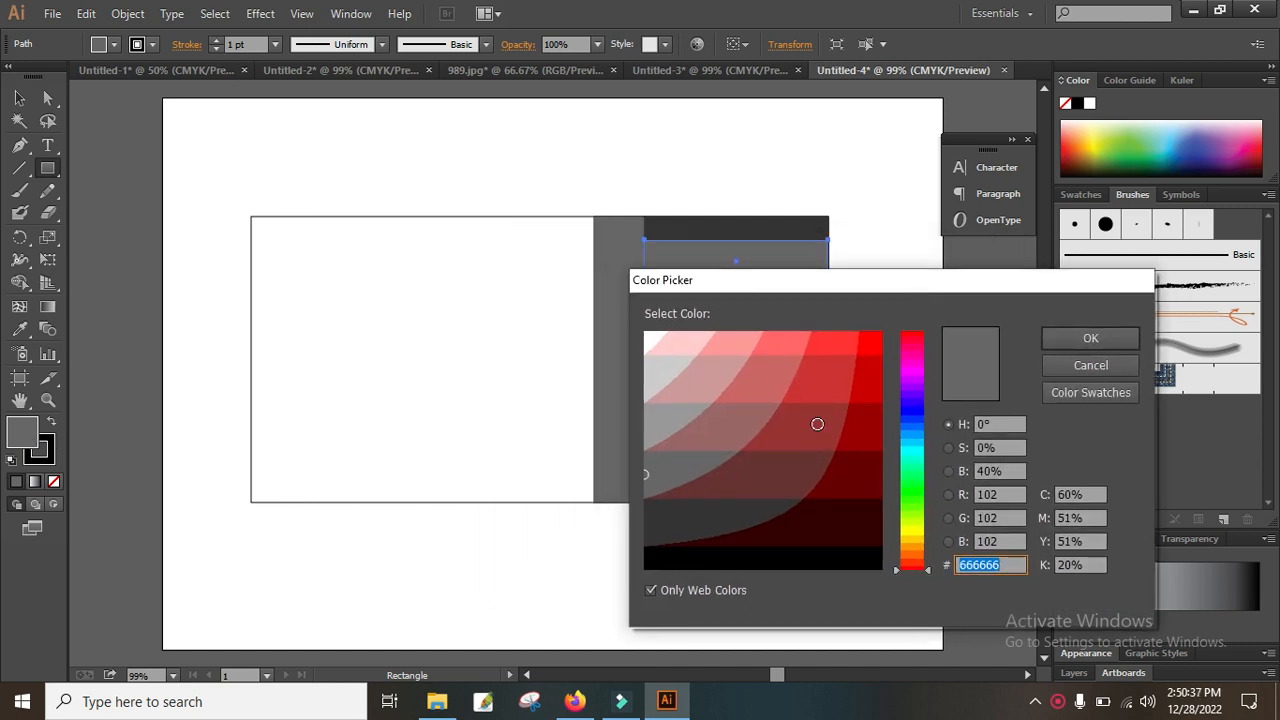
click(817, 424)
click(831, 376)
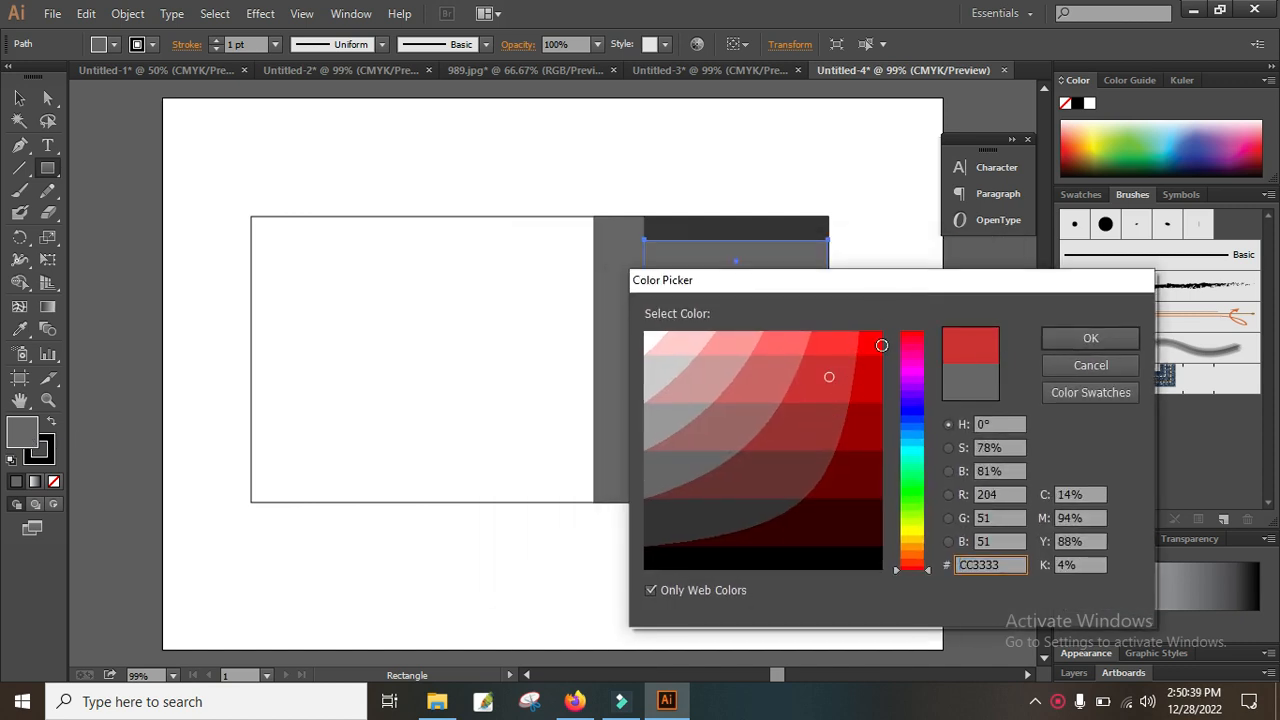
click(1090, 338)
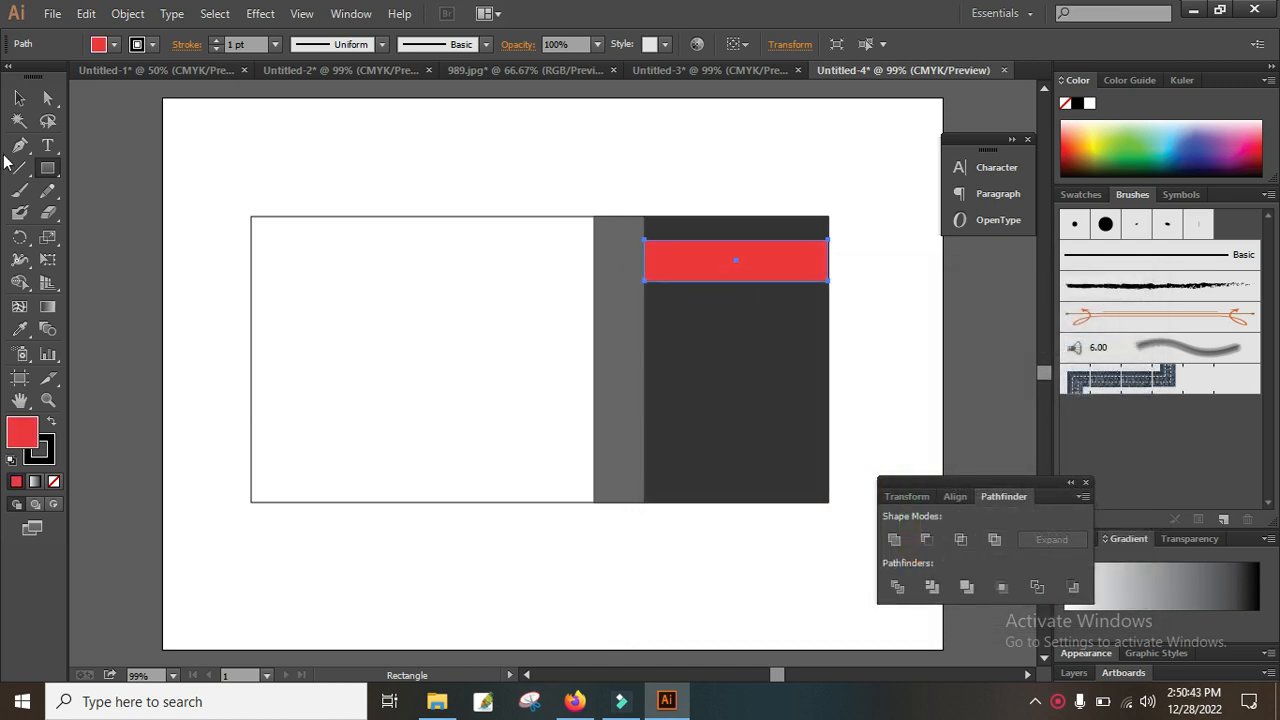
click(17, 99)
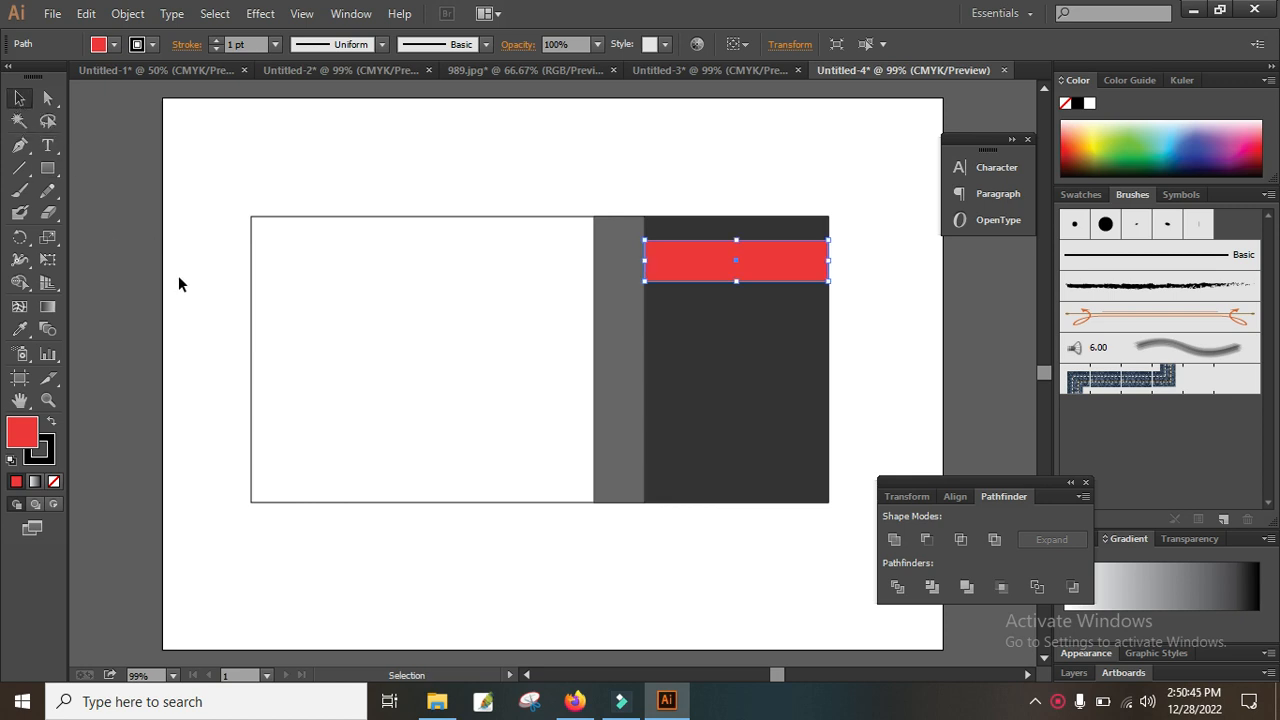
click(117, 287)
Nudge the red band slightly to the right and extend its left edge back to the gray strip.
click(723, 264)
key(Right)
drag(646, 262, 646, 264)
click(858, 288)
Remove the stroke from the red band and both gray rectangles.
click(747, 263)
drag(562, 337, 748, 391)
drag(560, 249, 748, 306)
click(30, 462)
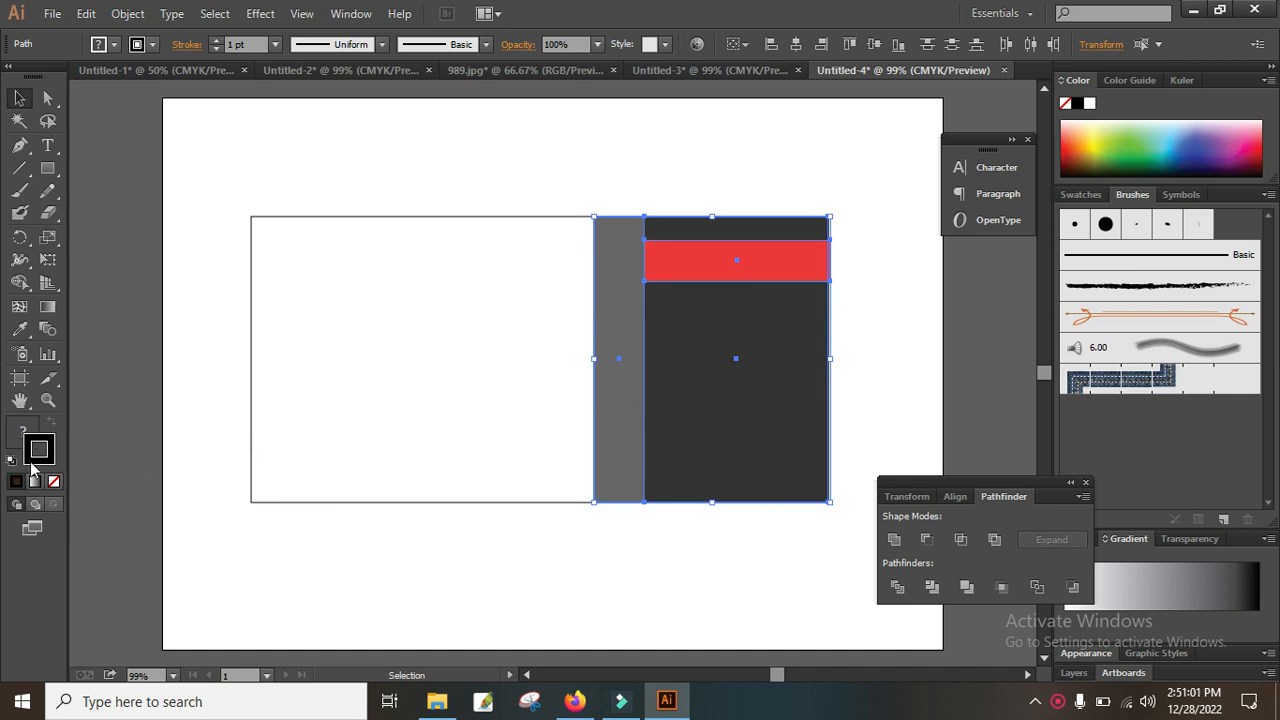
click(54, 482)
click(129, 423)
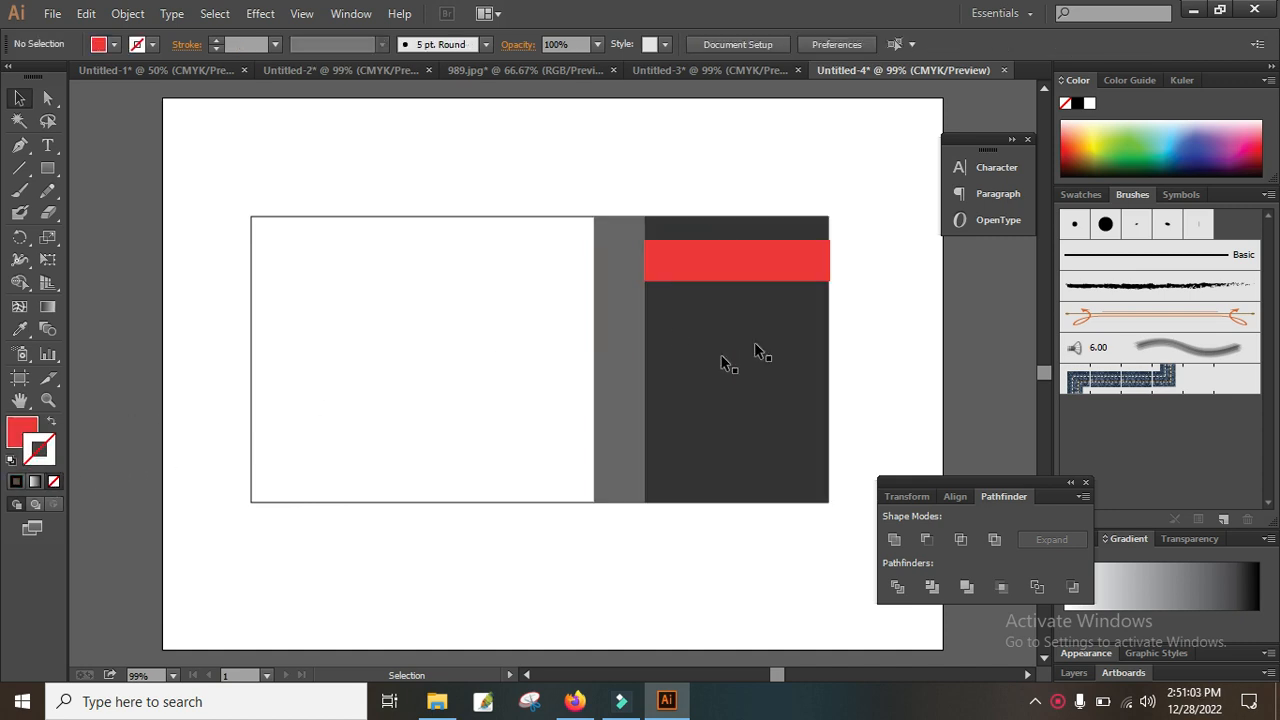
Duplicate the red band and shorten the copy to cross the lighter gray strip and slightly overhang its left edge.
click(697, 268)
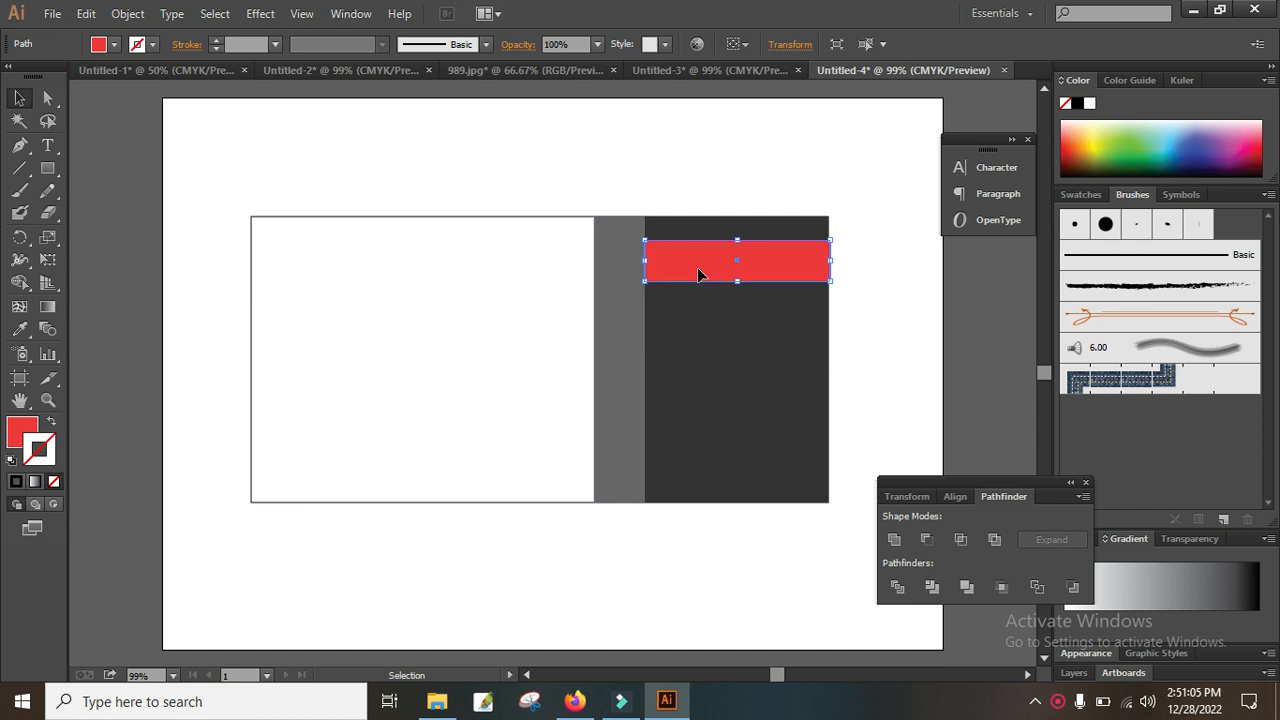
drag(688, 272, 574, 266)
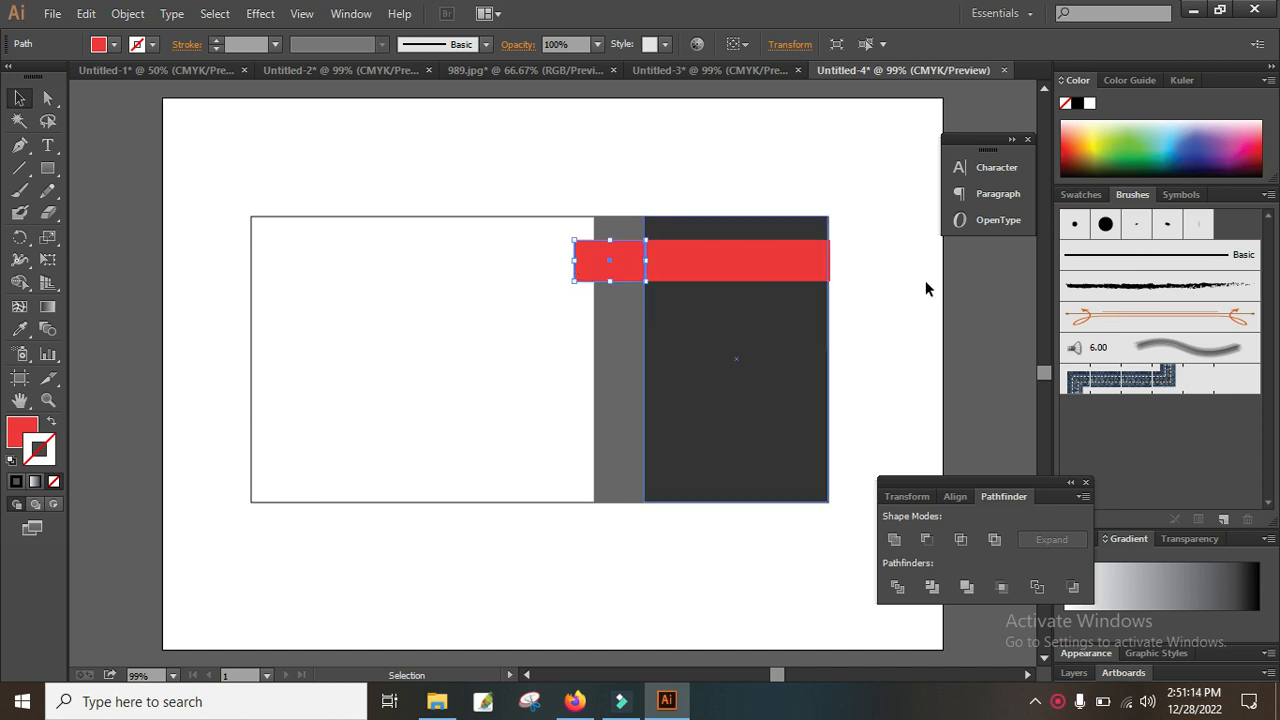
click(866, 309)
Lower the top-left corner point of the short red piece slightly so its upper edge slopes down to the left.
click(613, 270)
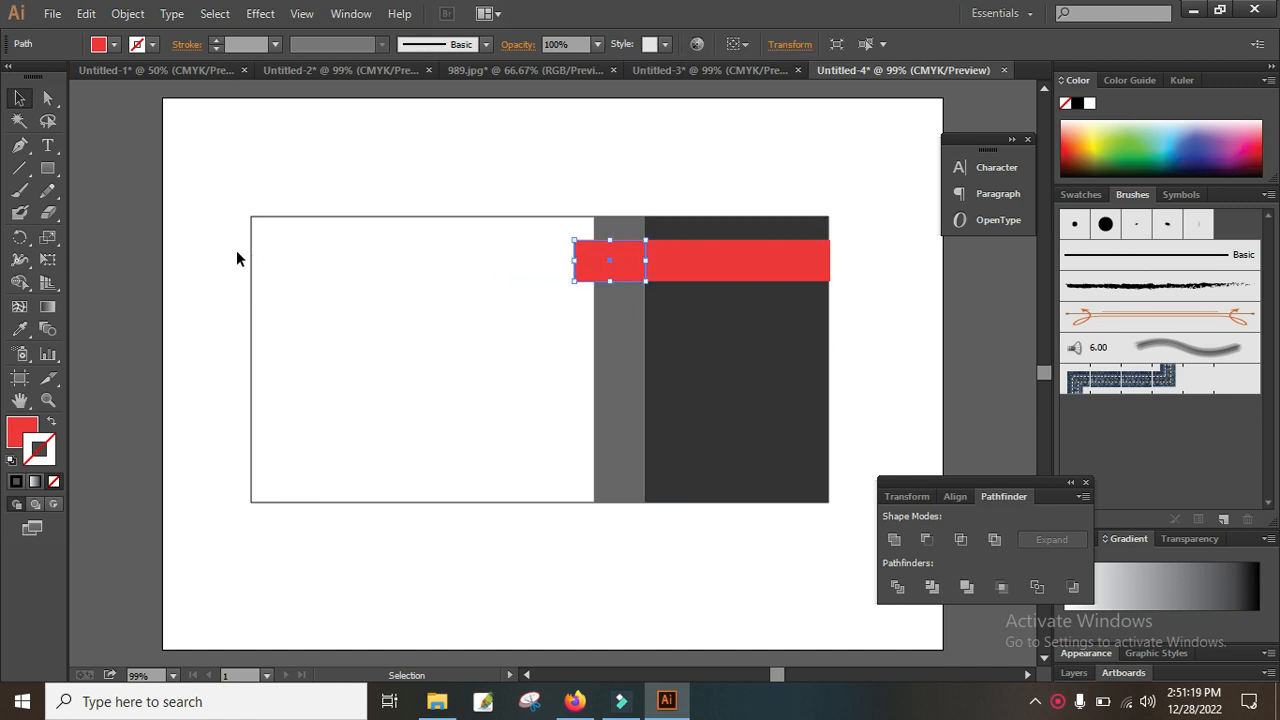
click(46, 100)
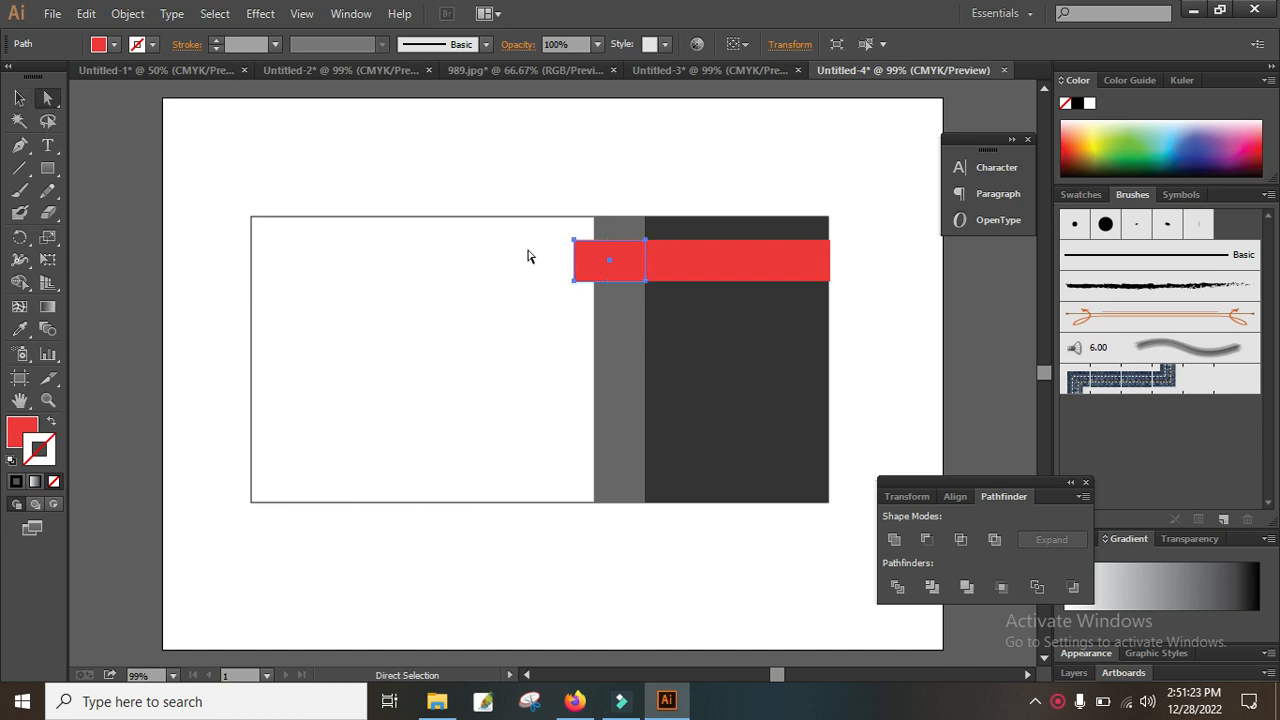
drag(542, 248, 582, 282)
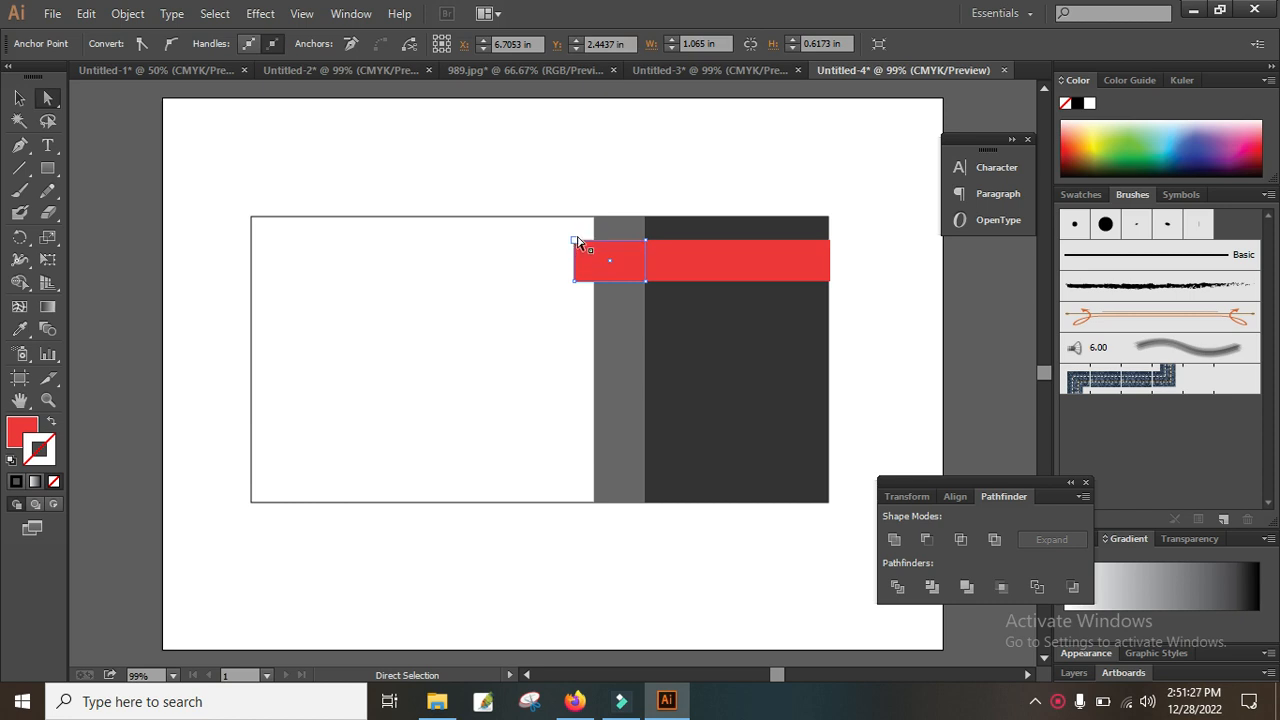
key(ctrl)
drag(574, 241, 576, 253)
drag(574, 252, 576, 250)
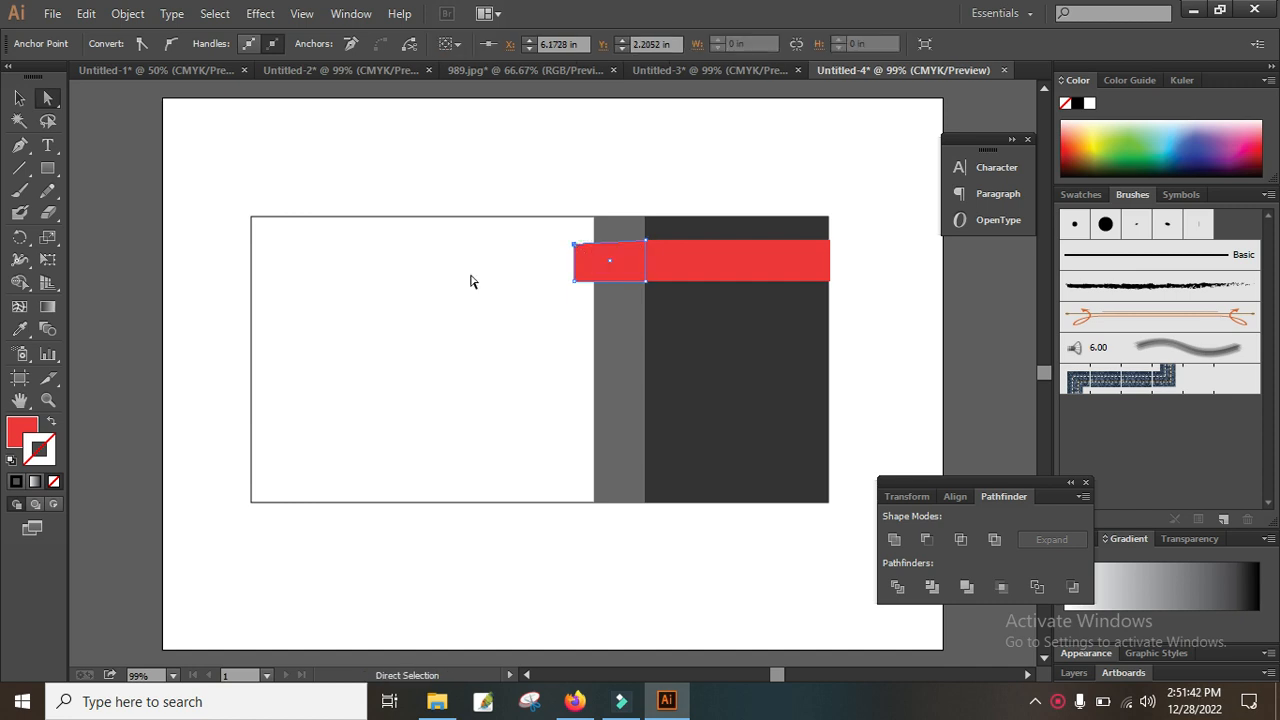
click(380, 183)
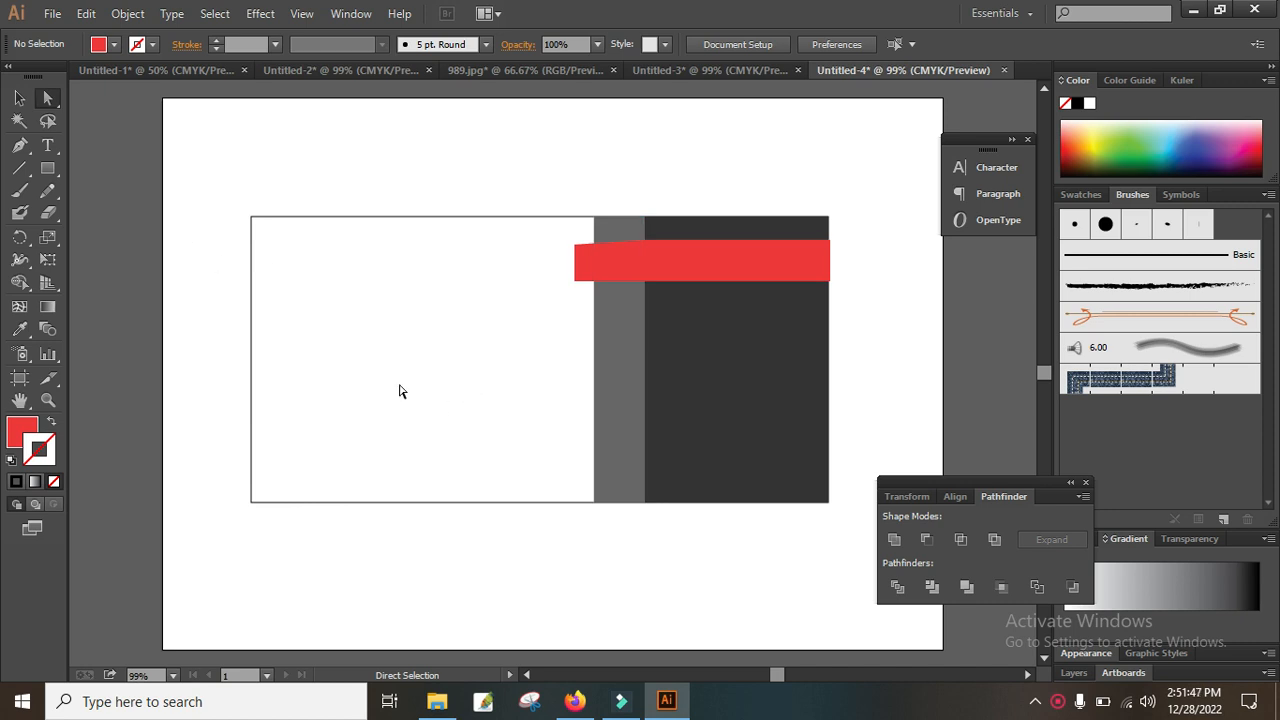
Draw a four-point fold shape with the Pen tool under the short red piece, sloping from its lower-left corner down onto the lighter gray strip.
click(19, 145)
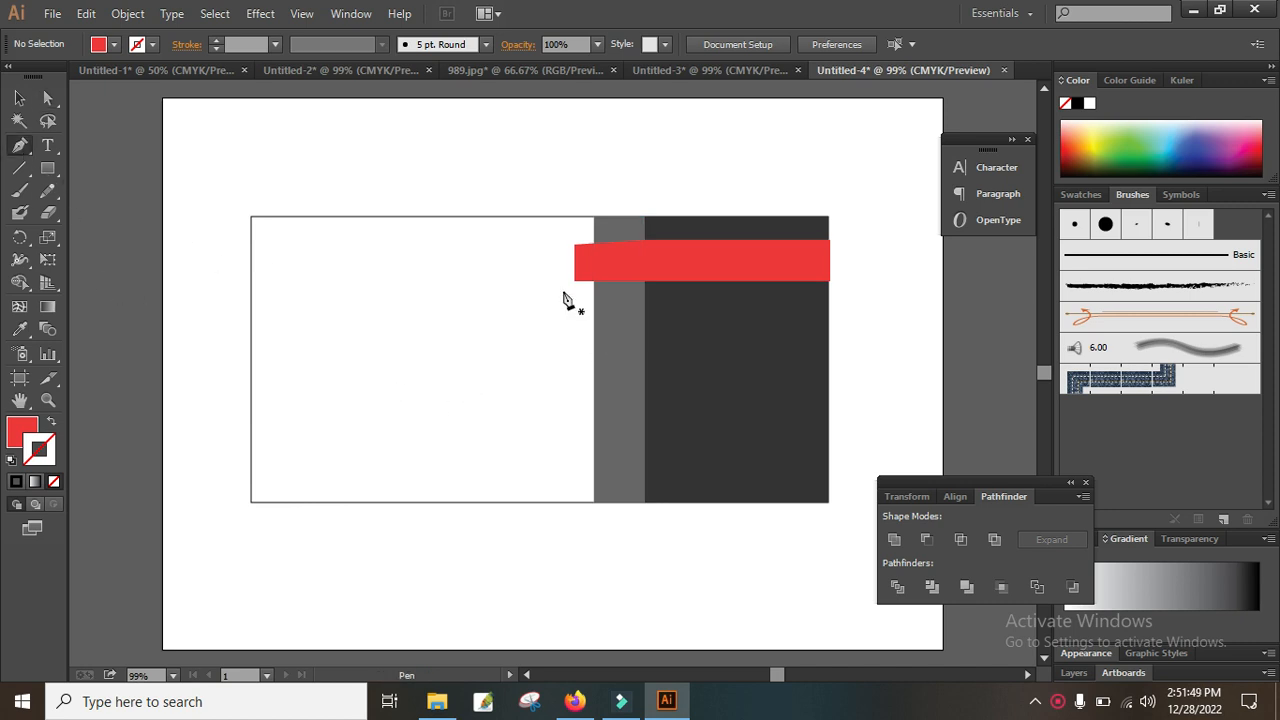
key(ctrl+1)
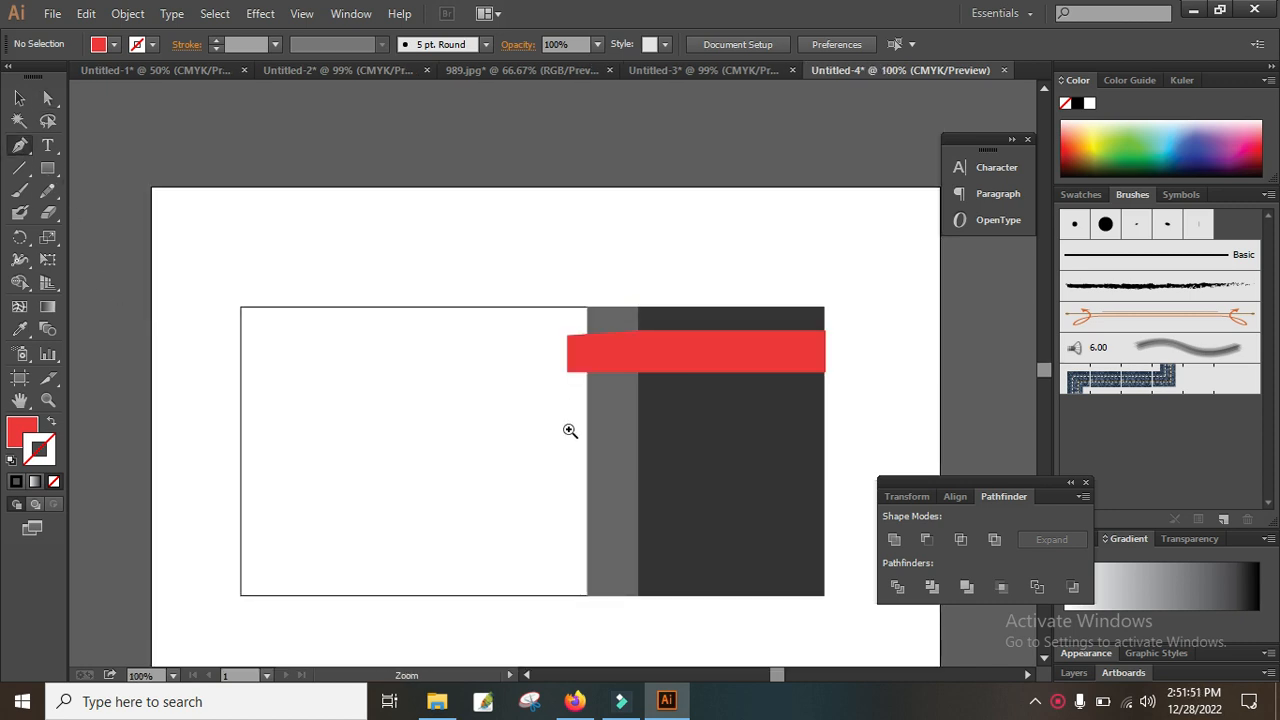
click(569, 430)
drag(629, 294, 540, 349)
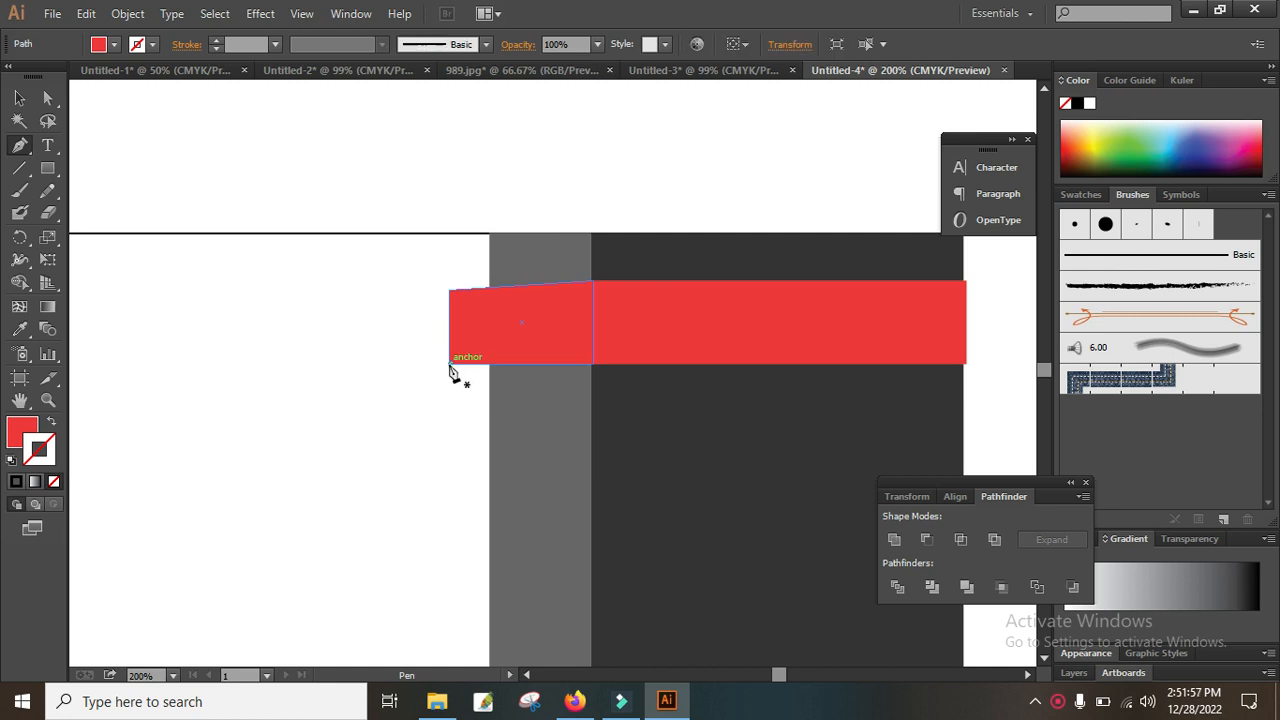
drag(534, 410, 534, 315)
click(534, 313)
click(455, 313)
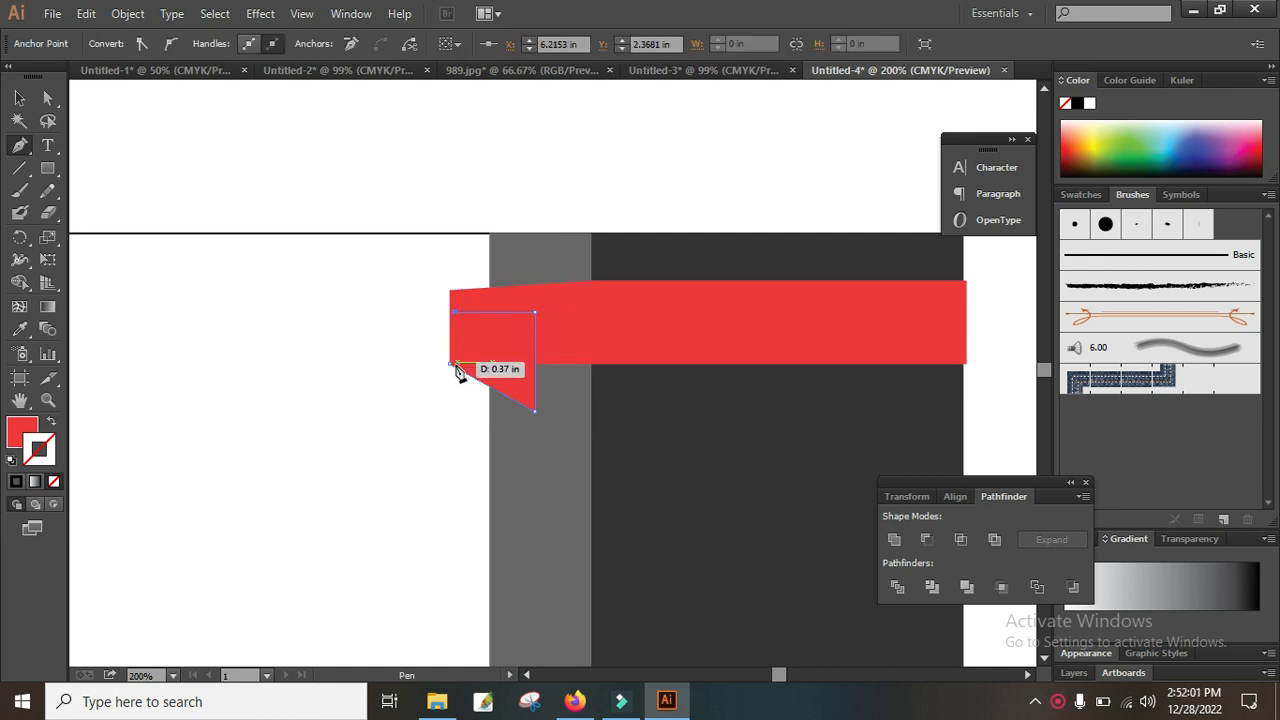
click(450, 363)
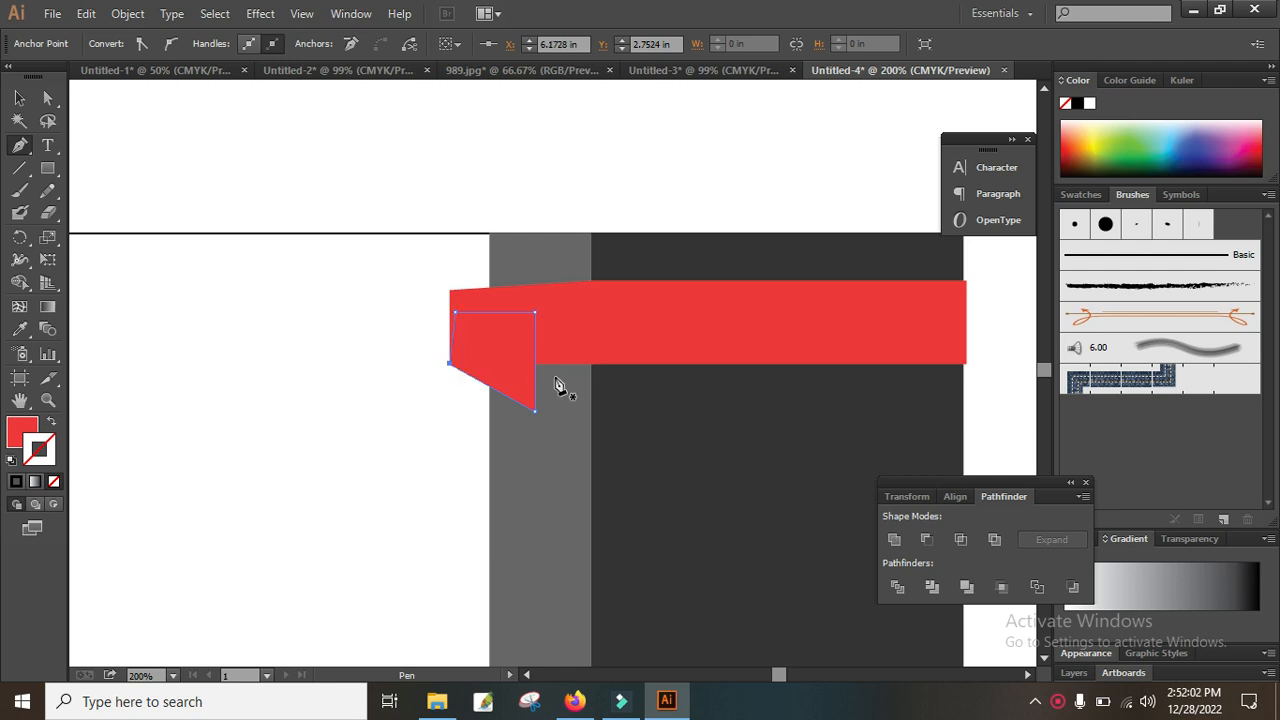
Fill the new fold shape with a paler, muted red.
click(19, 98)
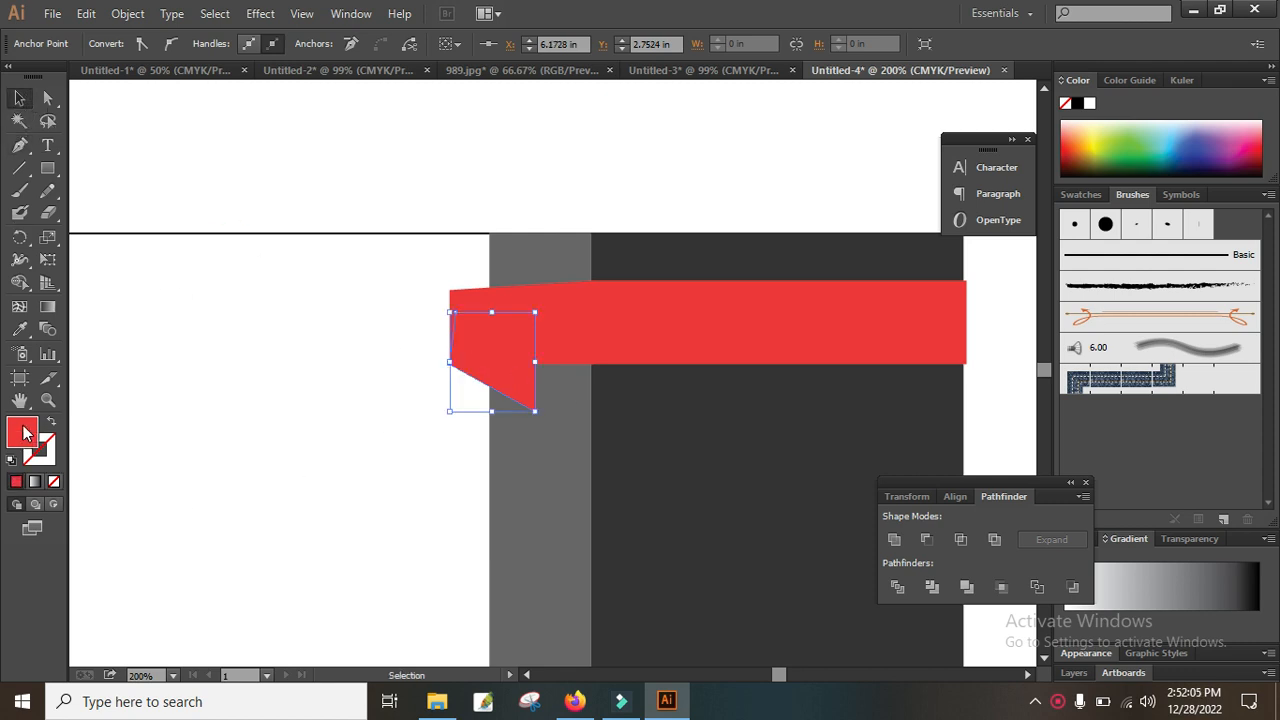
double_click(23, 433)
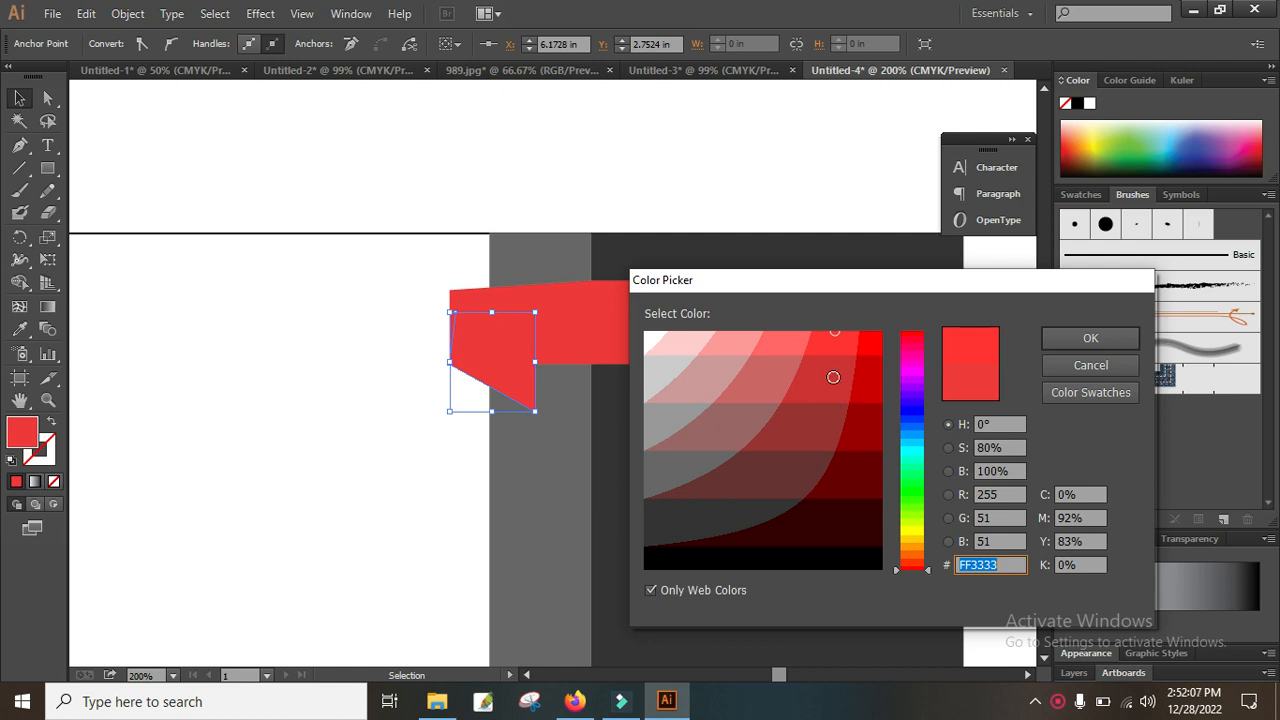
click(766, 376)
click(1055, 336)
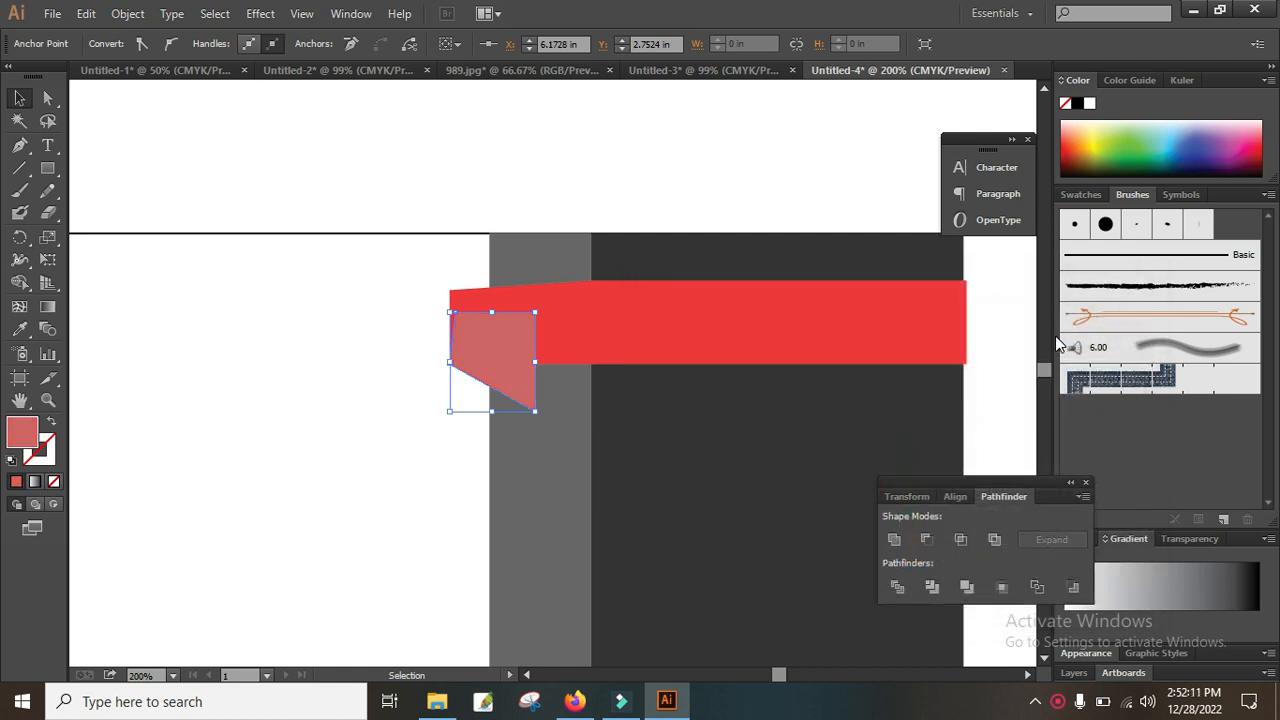
Send the muted red fold shape to the back, behind the ribbon and gray panels.
click(19, 98)
click(264, 137)
click(480, 356)
right_click(482, 354)
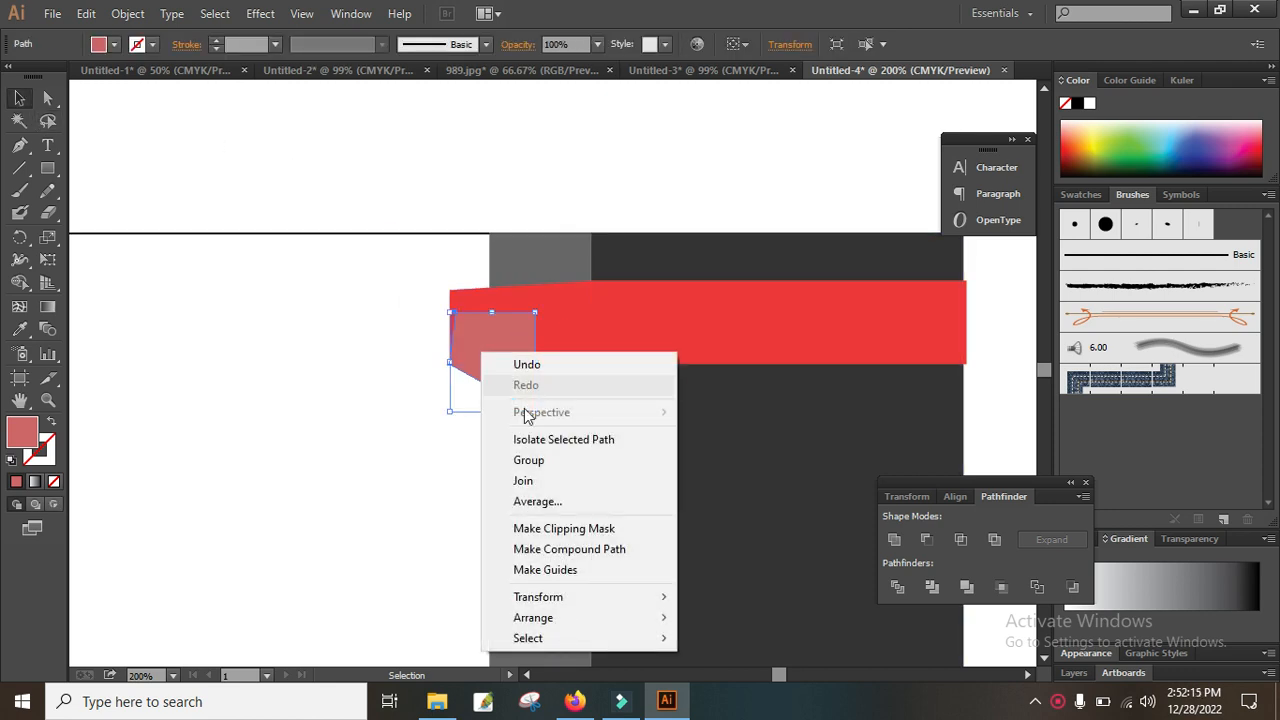
mouse_move(552, 619)
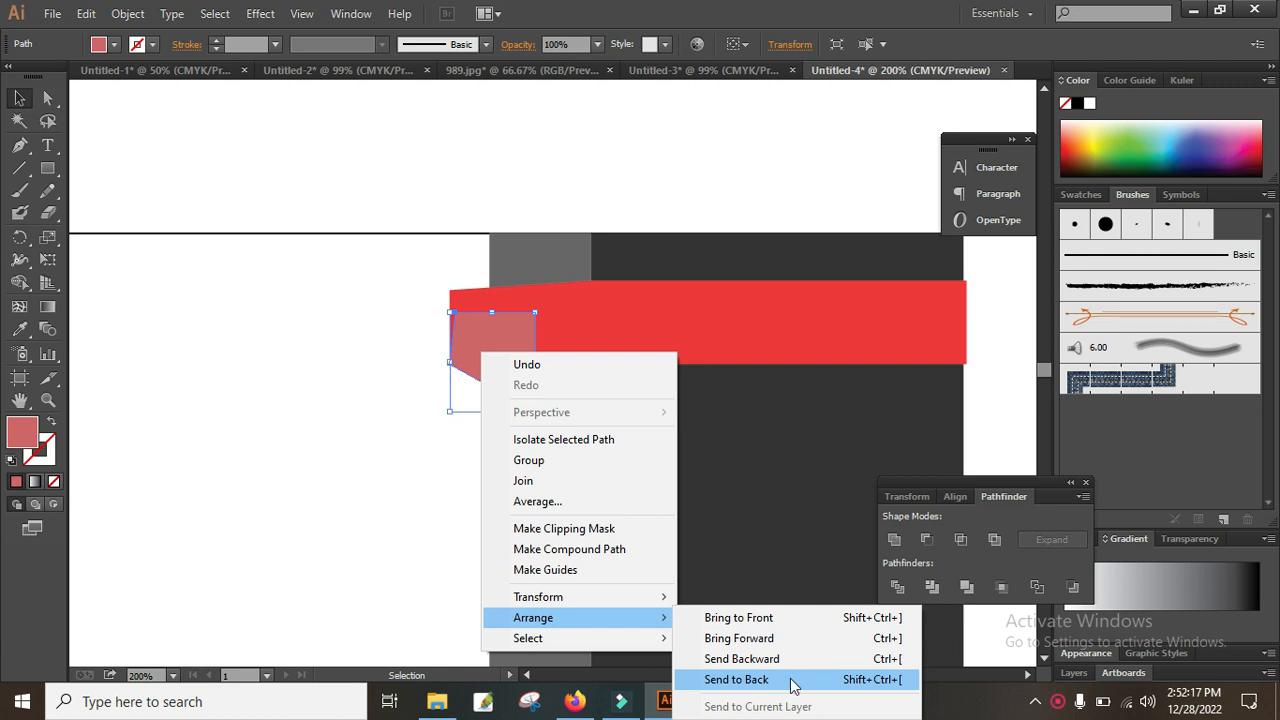
click(792, 682)
click(511, 171)
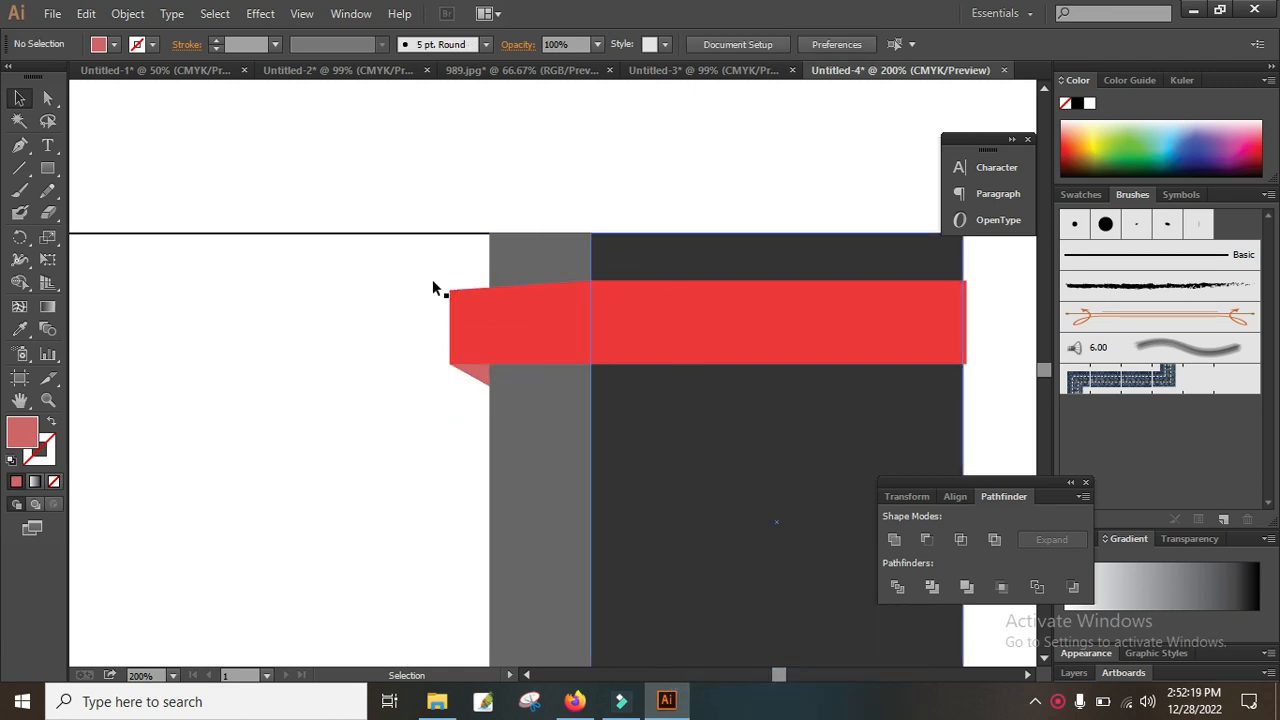
Duplicate the complete ribbon, including its fold, twice straight down at equal spacing to make three ribbons across the gray panels.
key(z)
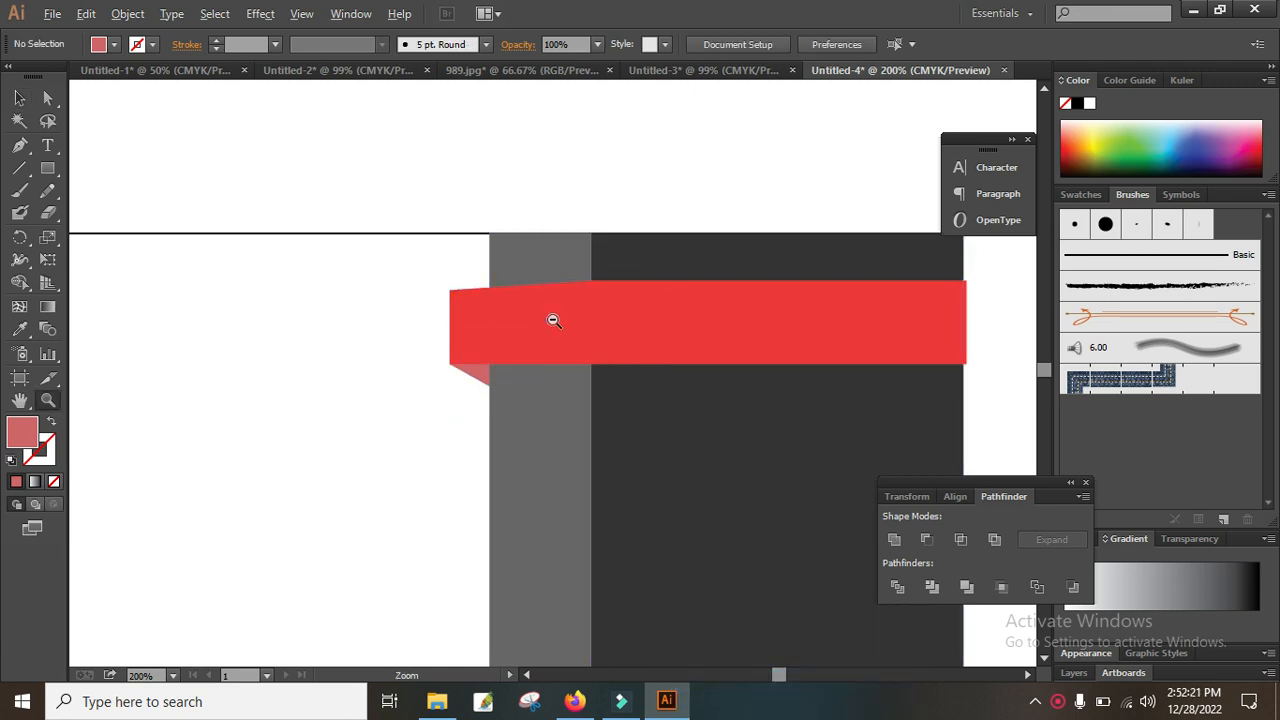
alt+click(705, 374)
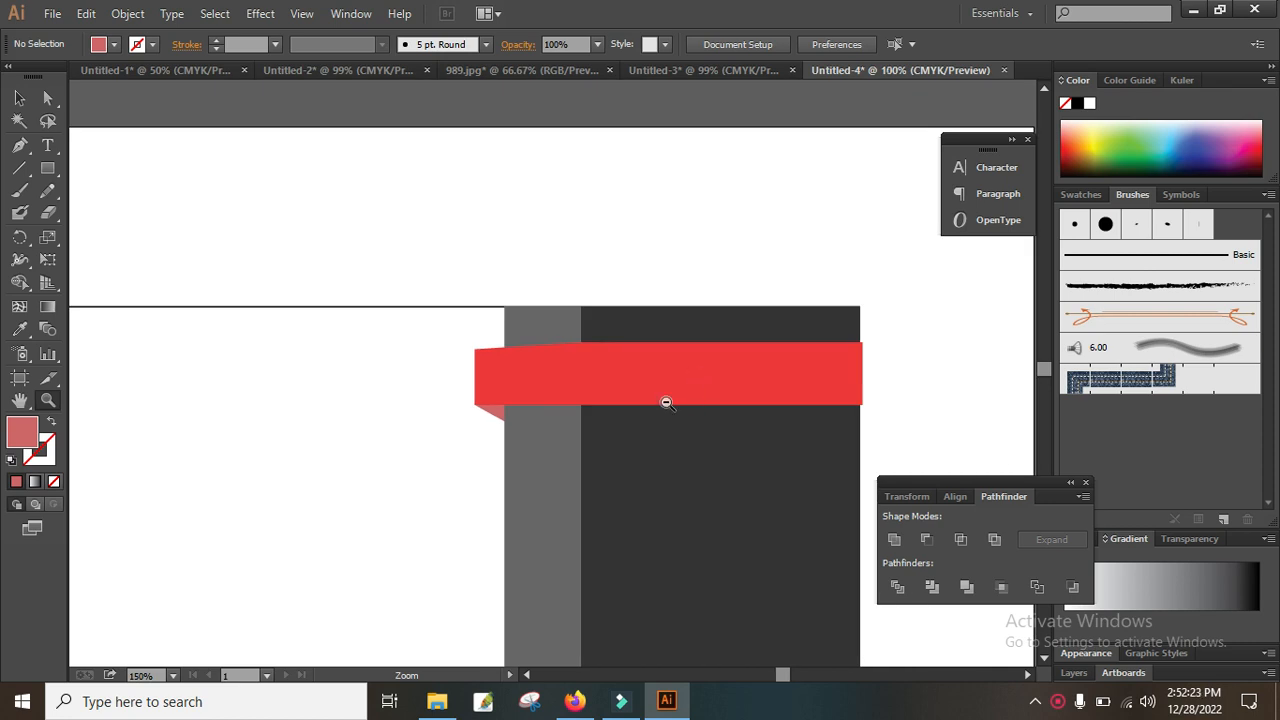
alt+double_click(660, 410)
alt+click(321, 361)
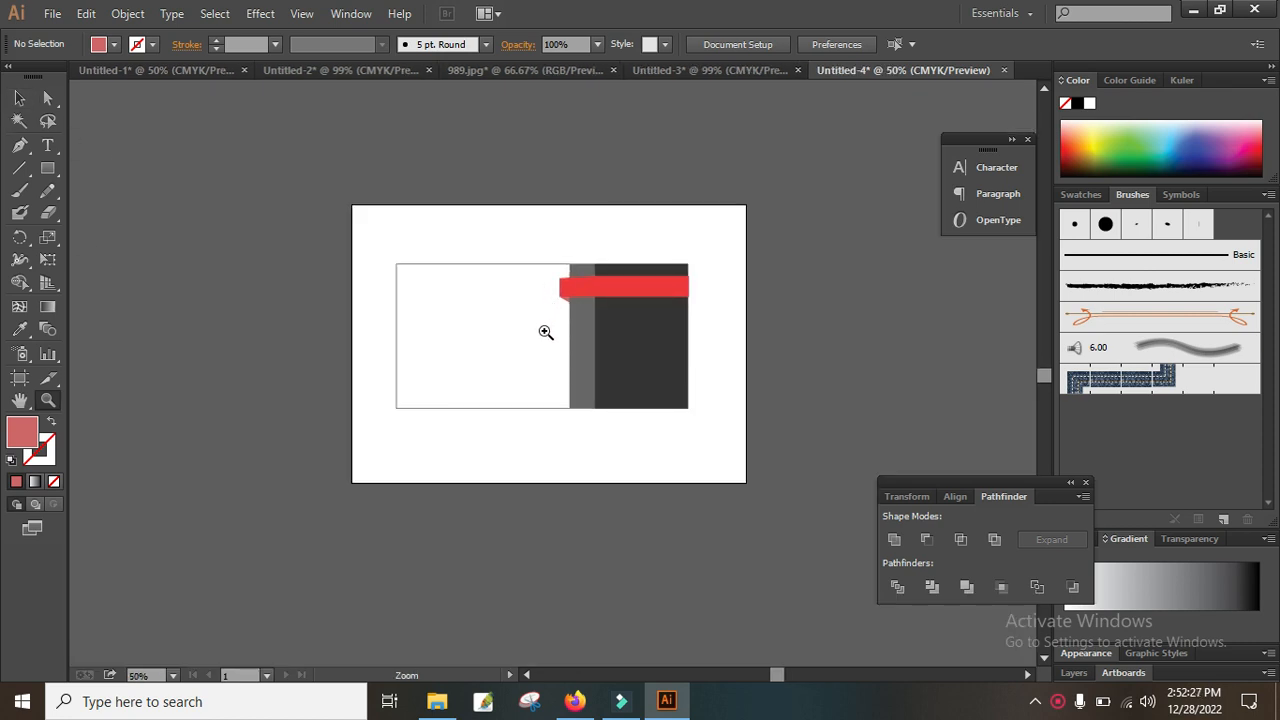
click(548, 333)
click(601, 367)
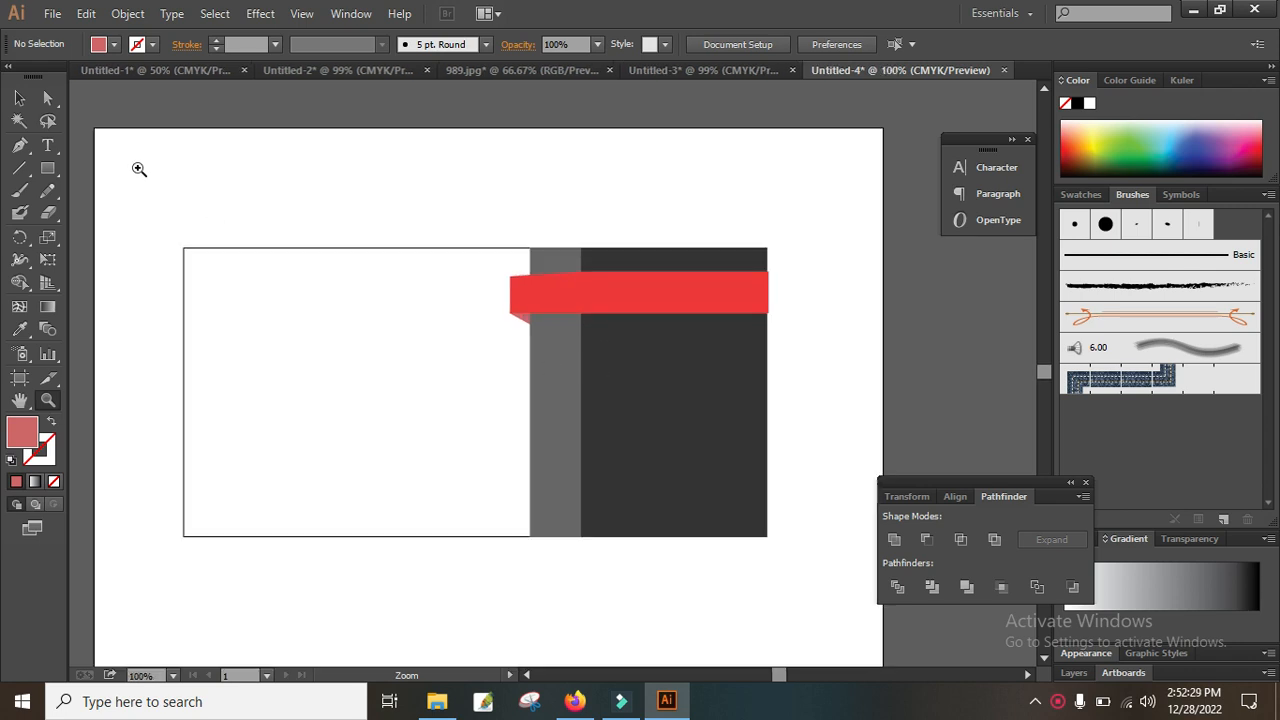
click(19, 97)
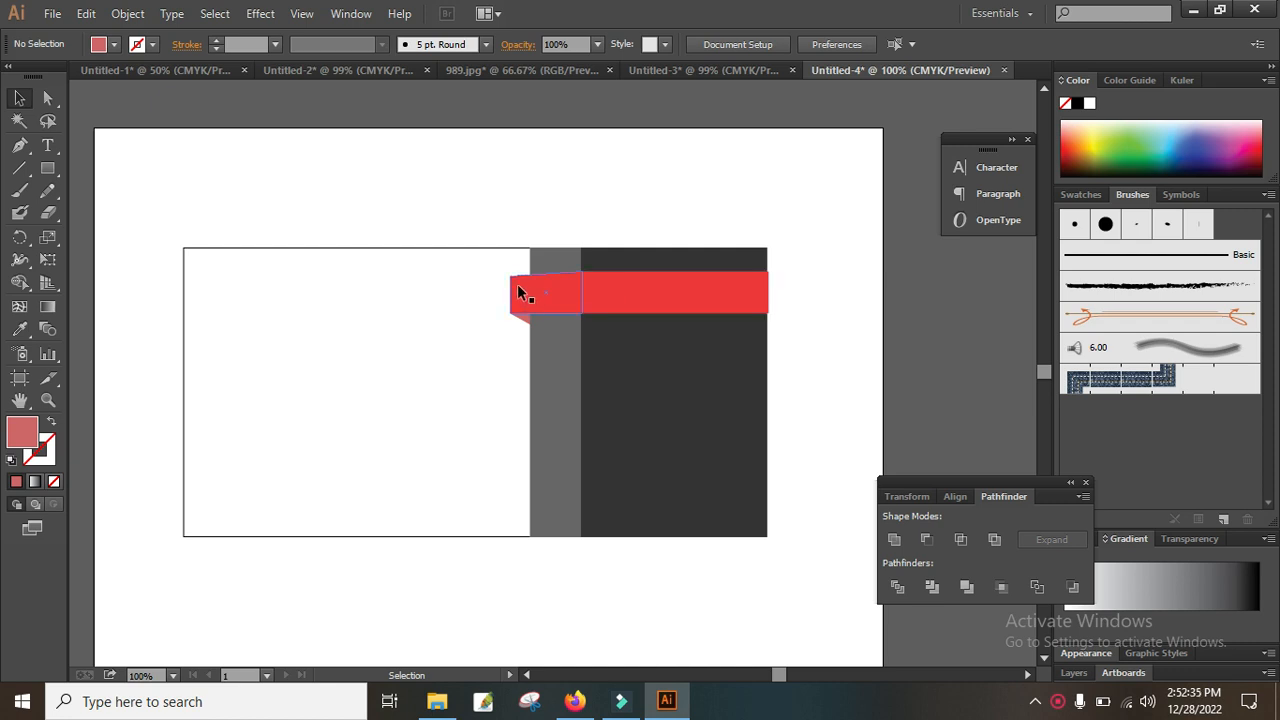
drag(456, 281, 680, 320)
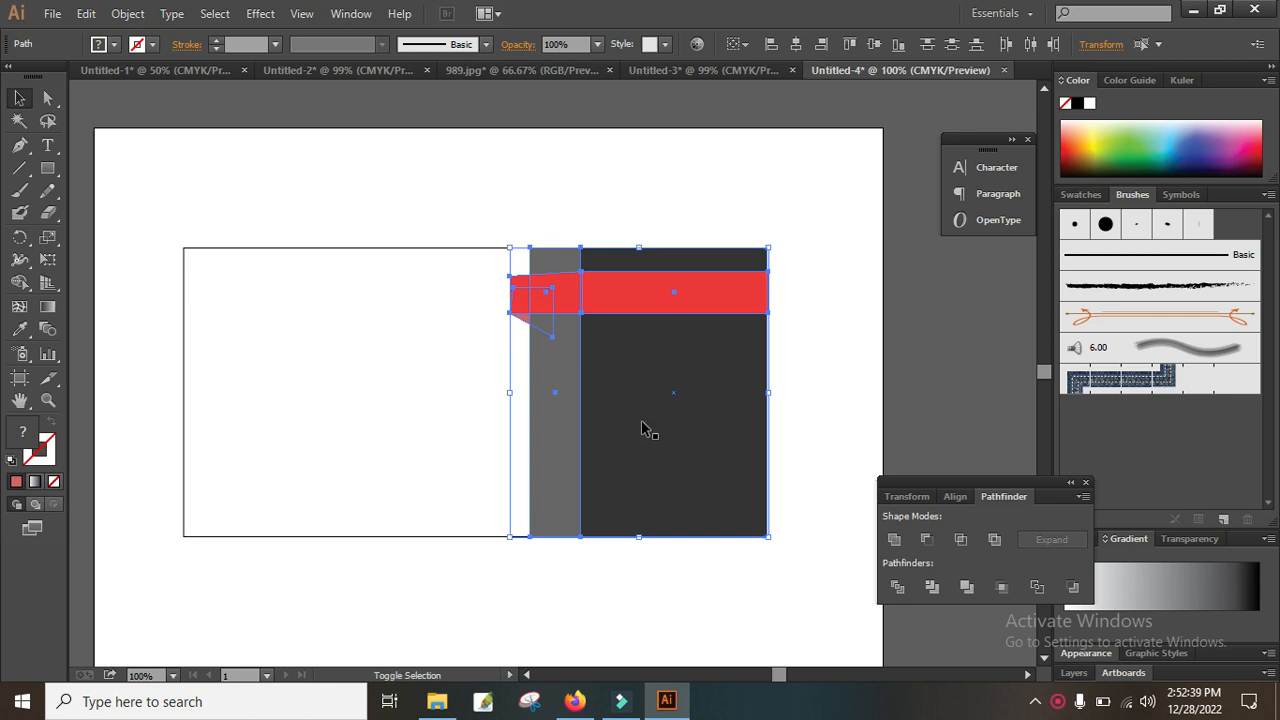
shift+click(551, 429)
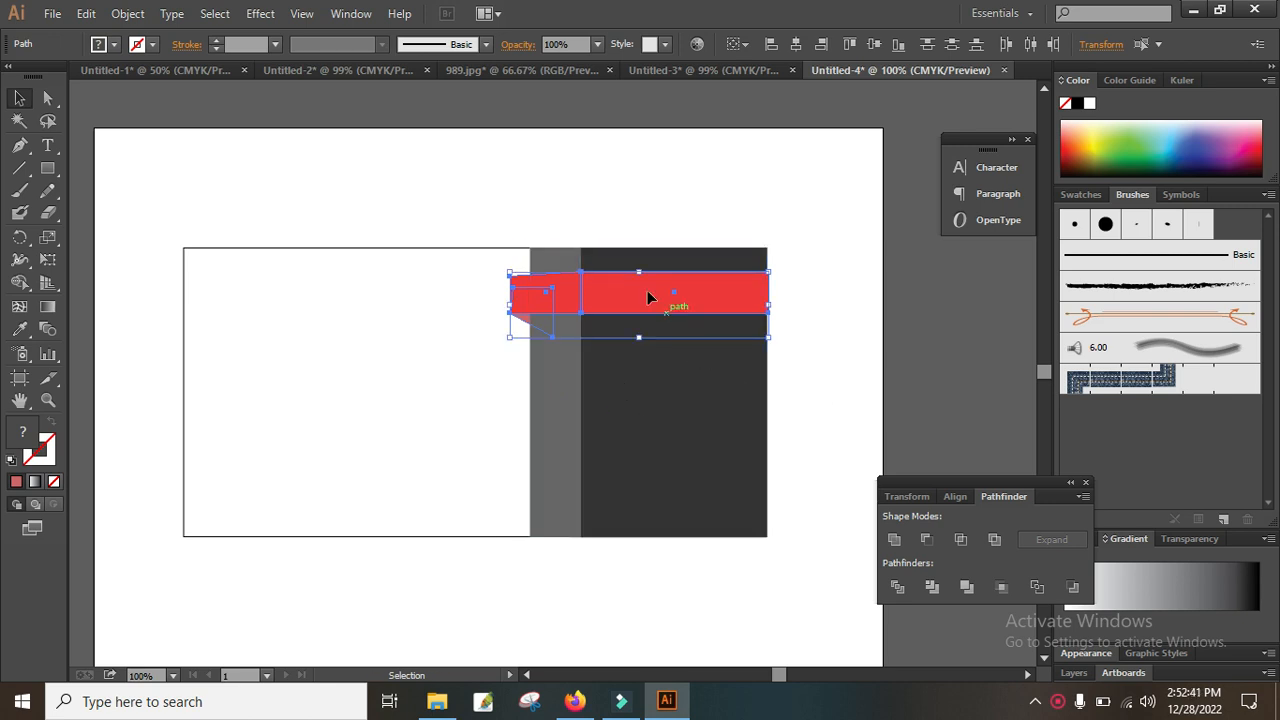
drag(643, 292, 643, 380)
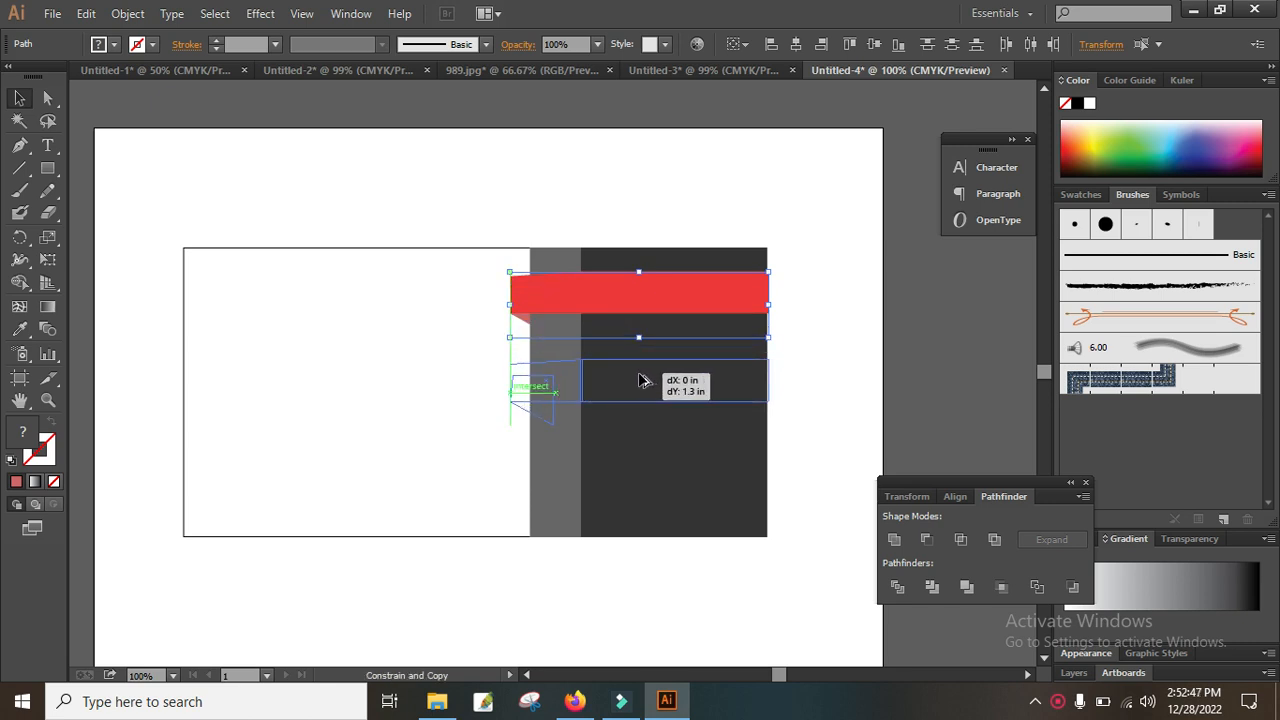
drag(640, 381, 632, 368)
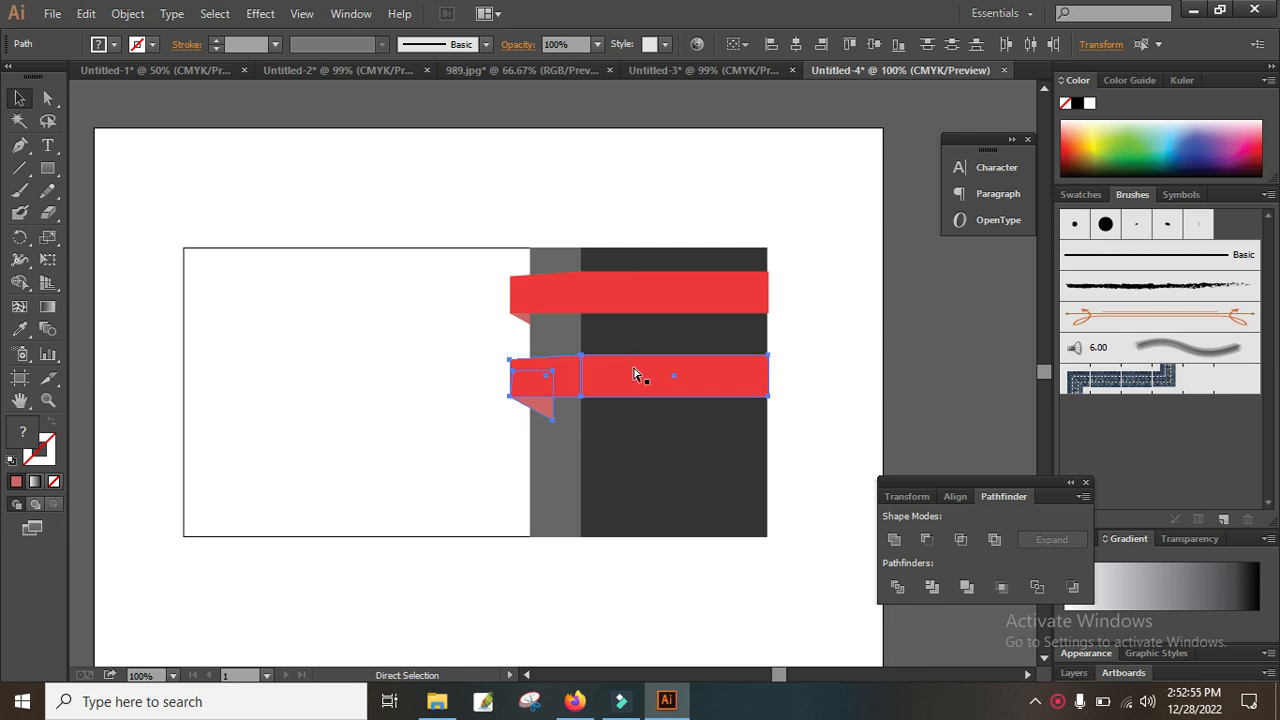
key(ctrl+d)
click(811, 345)
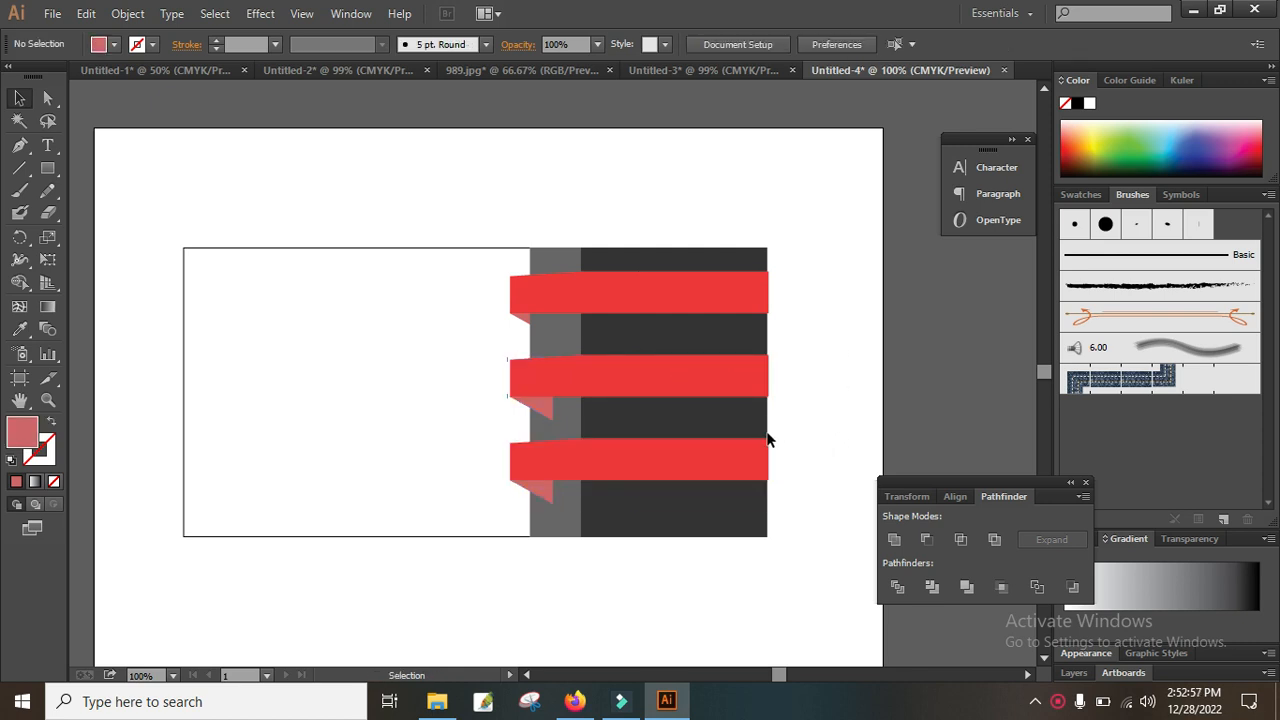
Send the muted red fold shapes of the middle and lower ribbons to the back.
click(533, 405)
right_click(533, 404)
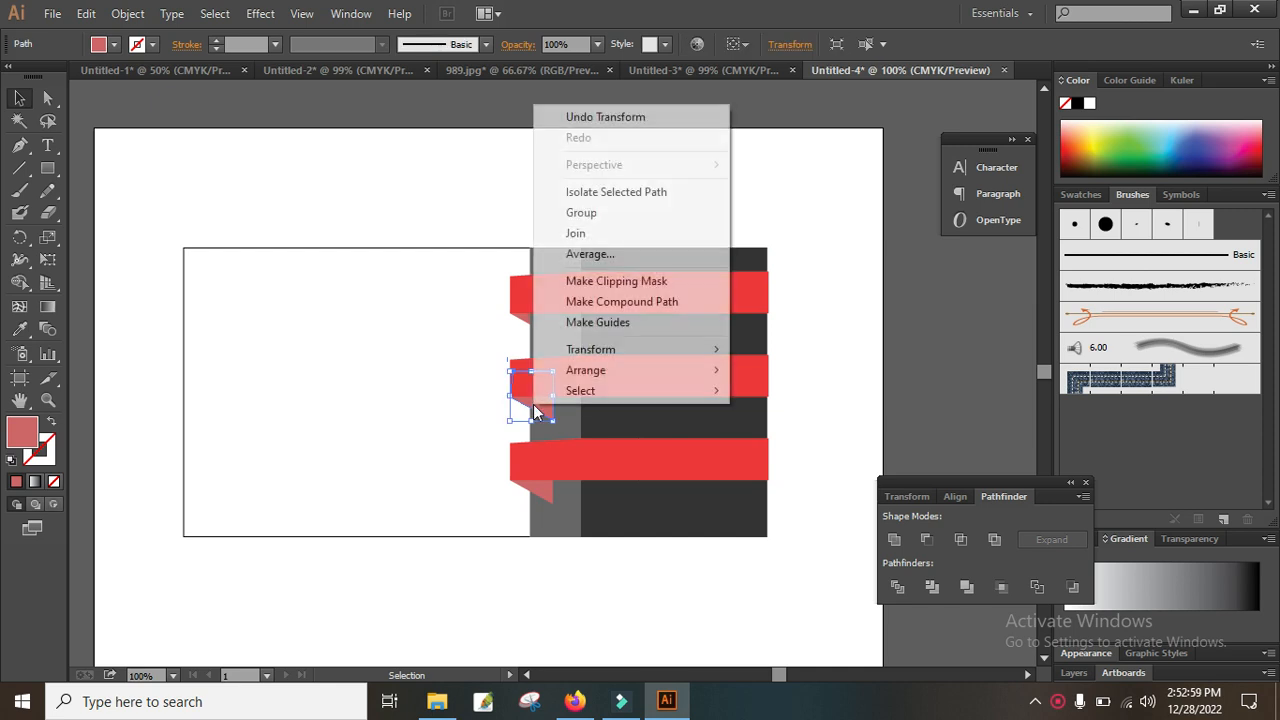
mouse_move(613, 372)
click(829, 434)
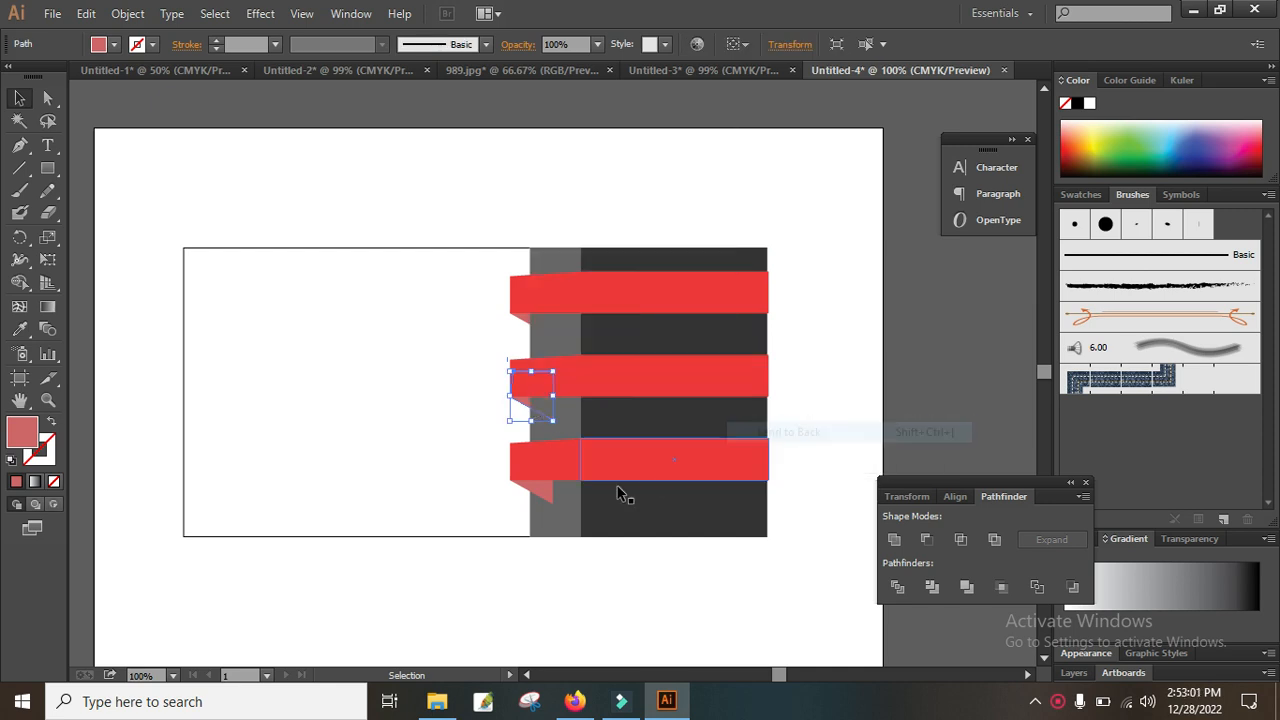
click(533, 490)
right_click(533, 492)
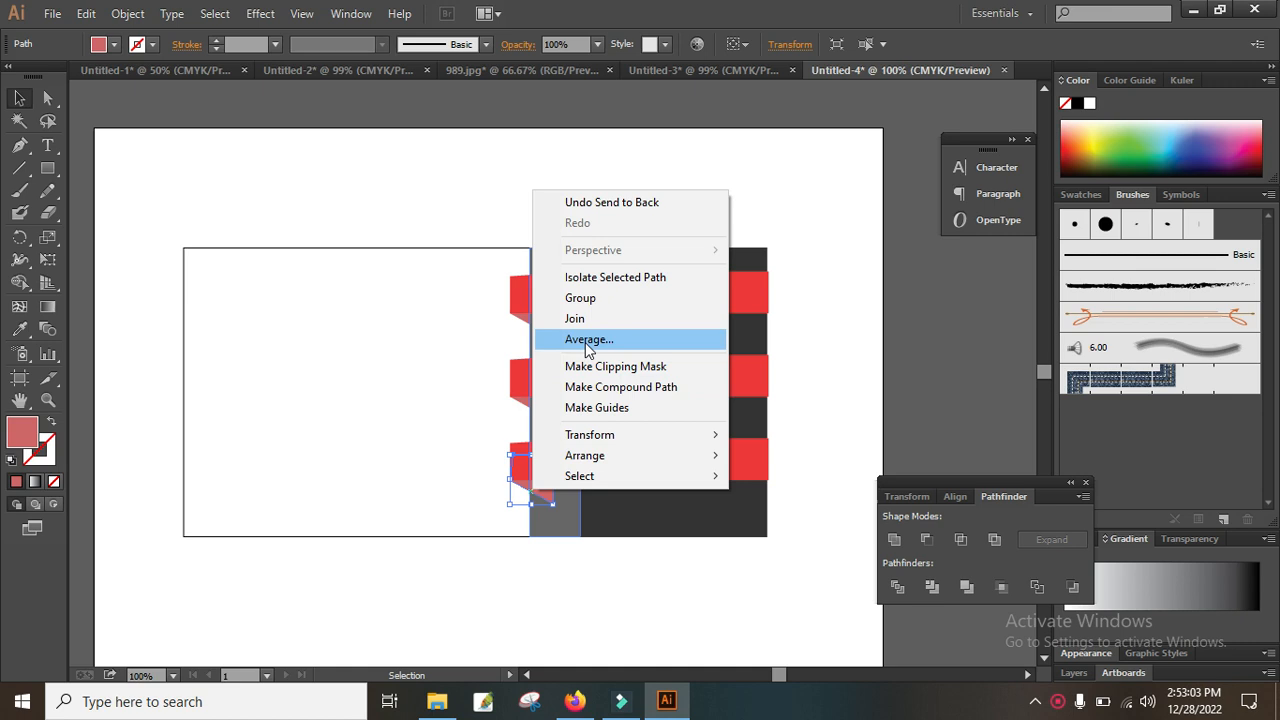
mouse_move(620, 455)
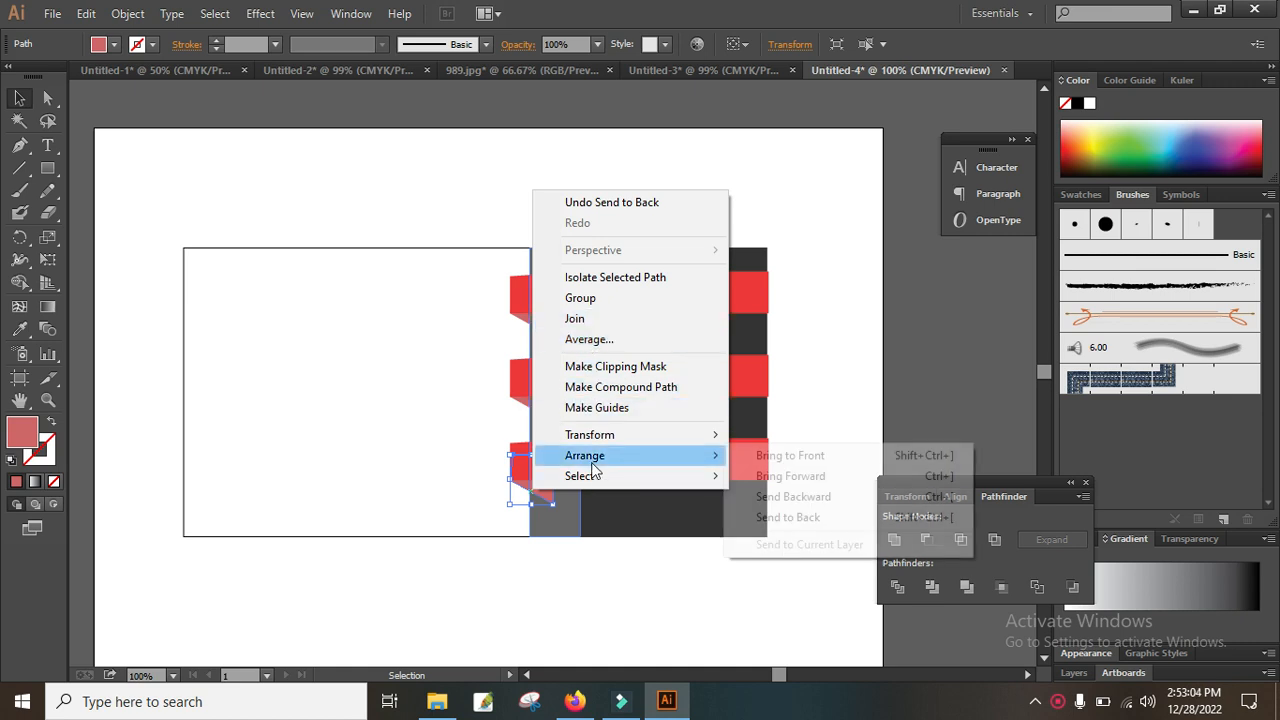
click(826, 517)
click(866, 403)
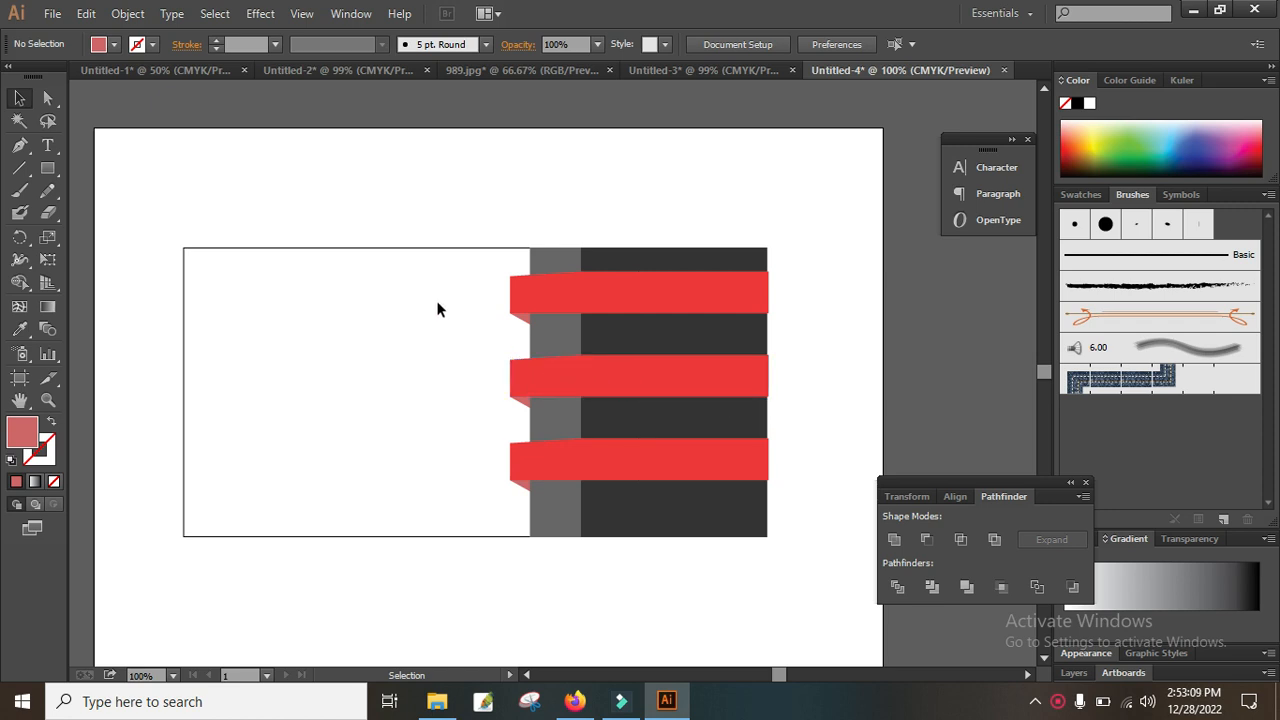
Duplicate both gray panels with all three ribbons, without the outlined background rectangle, over to the rectangle's left side.
drag(436, 292, 720, 559)
drag(812, 218, 507, 582)
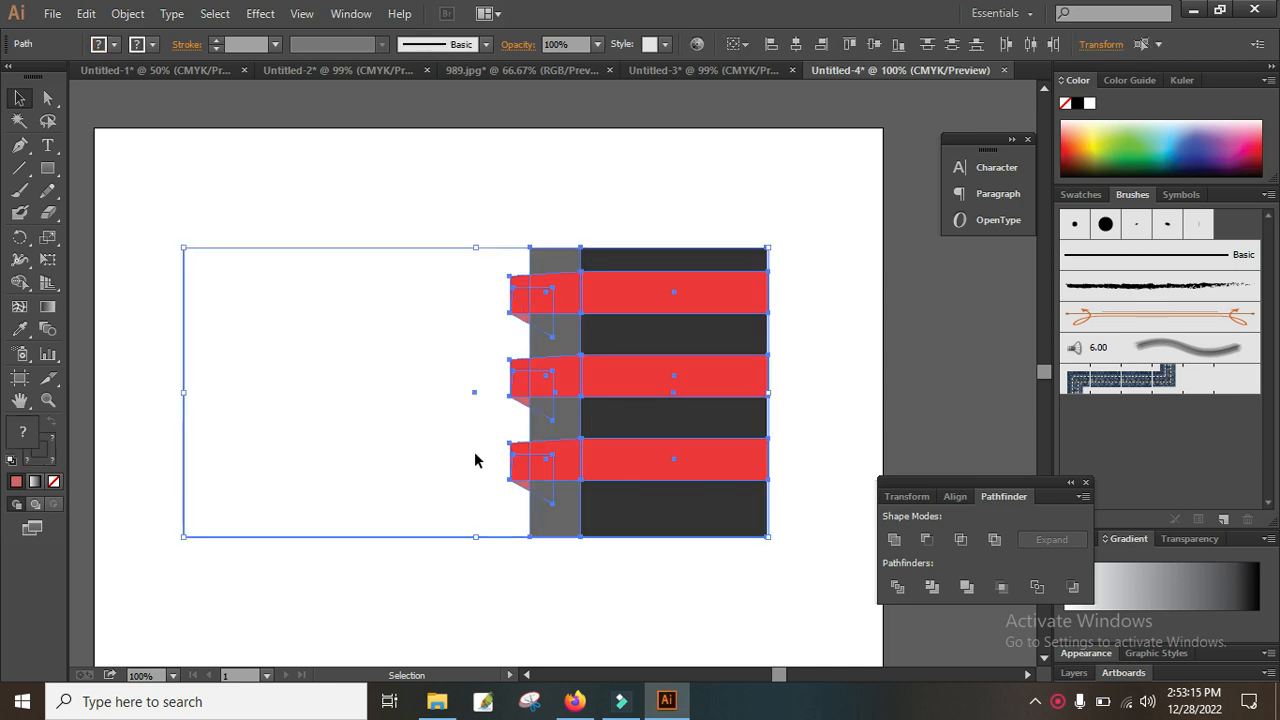
shift+click(352, 293)
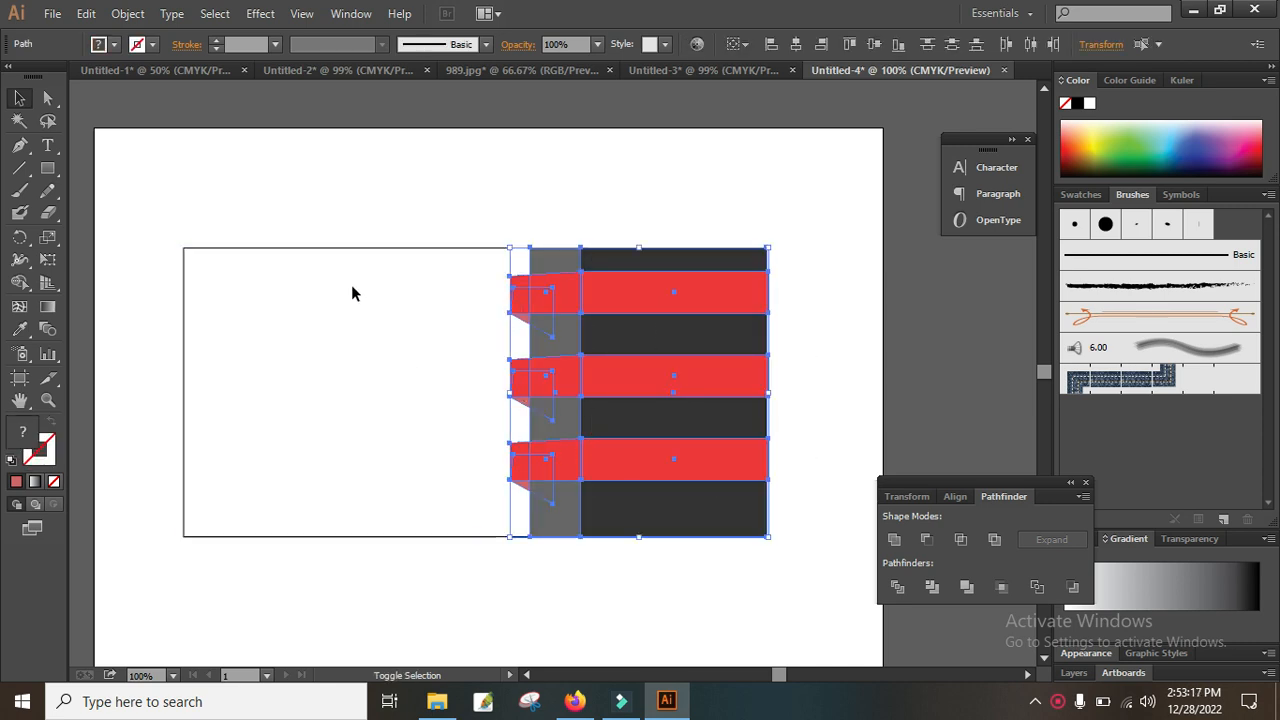
drag(637, 377, 185, 380)
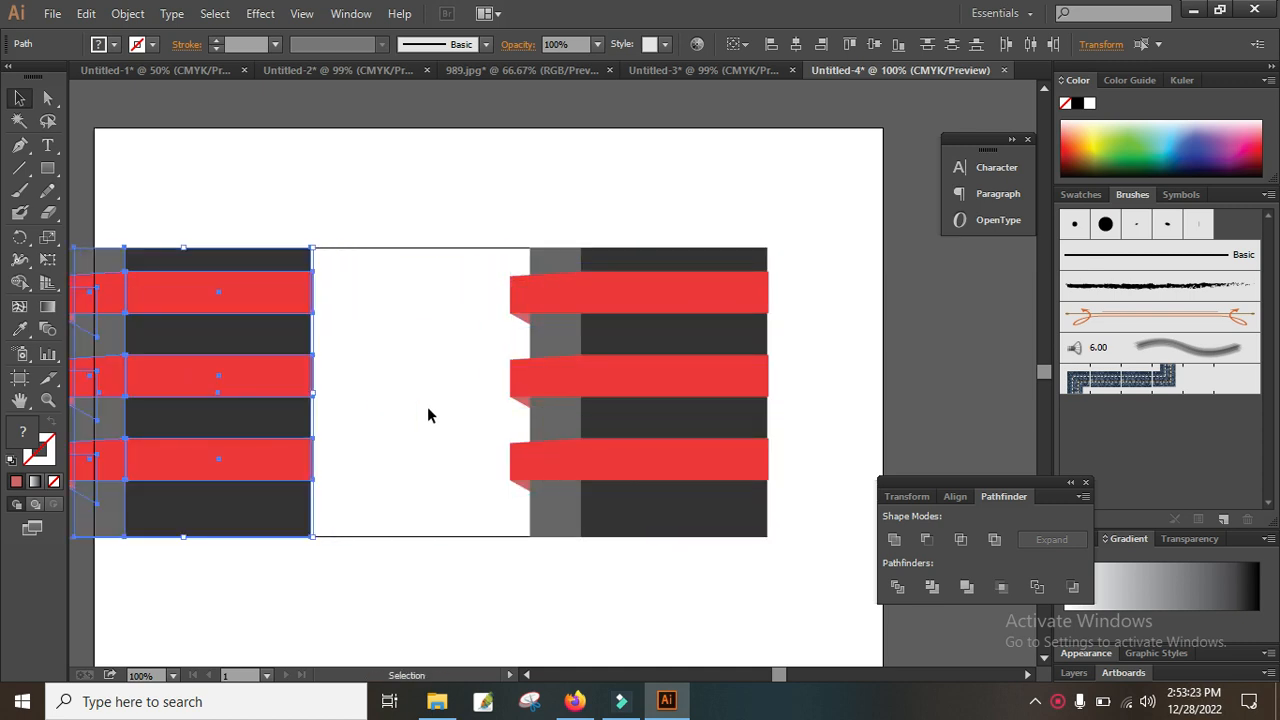
Reflect the copied panels and ribbons across the vertical axis so the folds face the center of the layout.
key(space)
drag(414, 420, 754, 390)
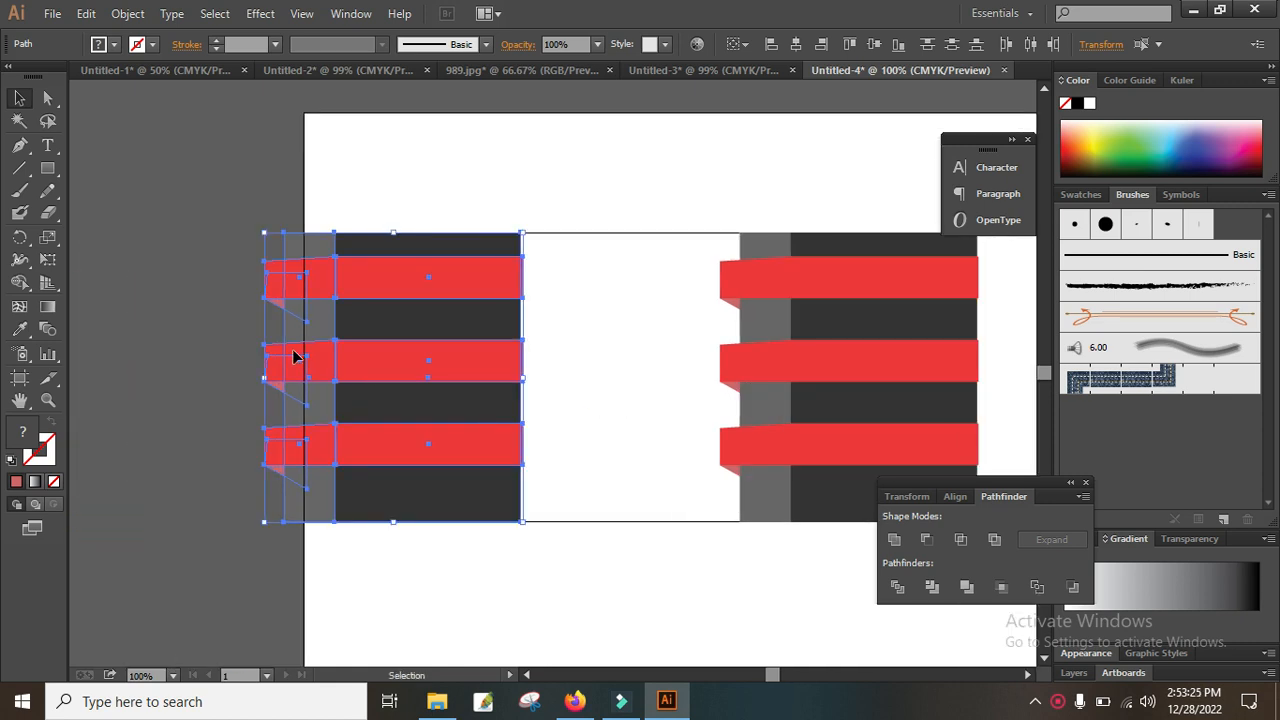
right_click(406, 360)
mouse_move(516, 586)
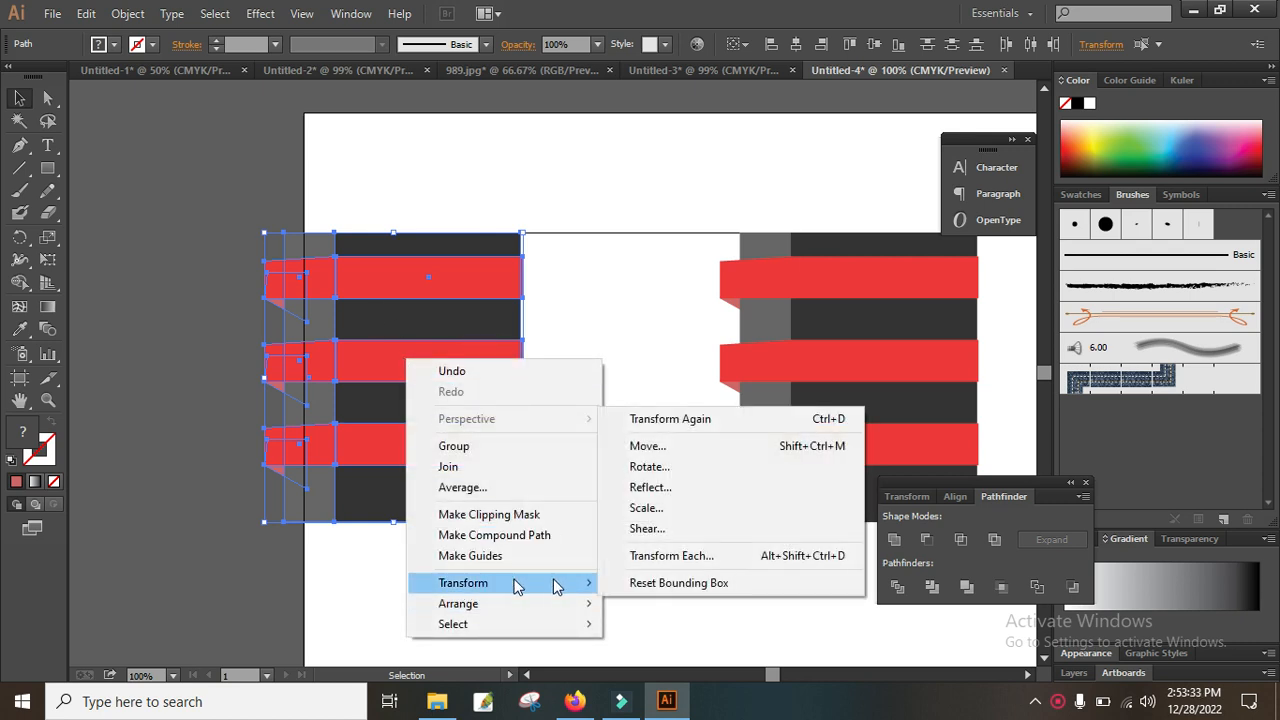
click(676, 495)
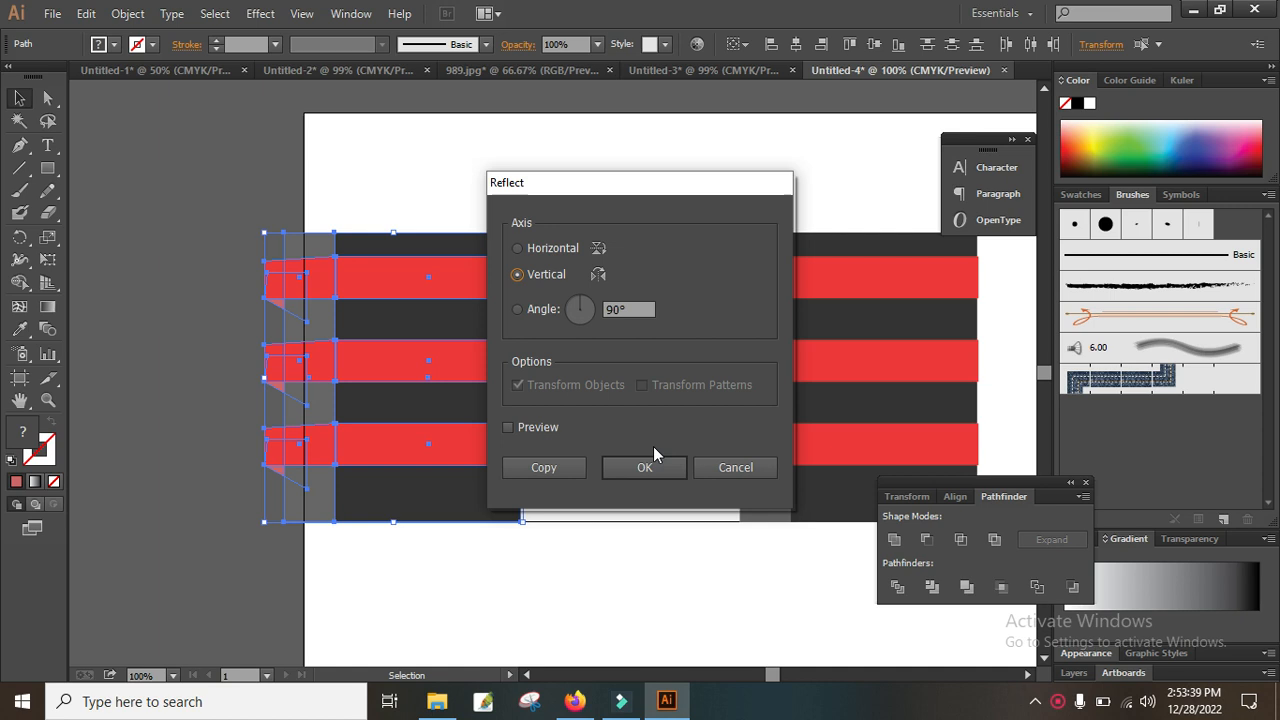
click(640, 465)
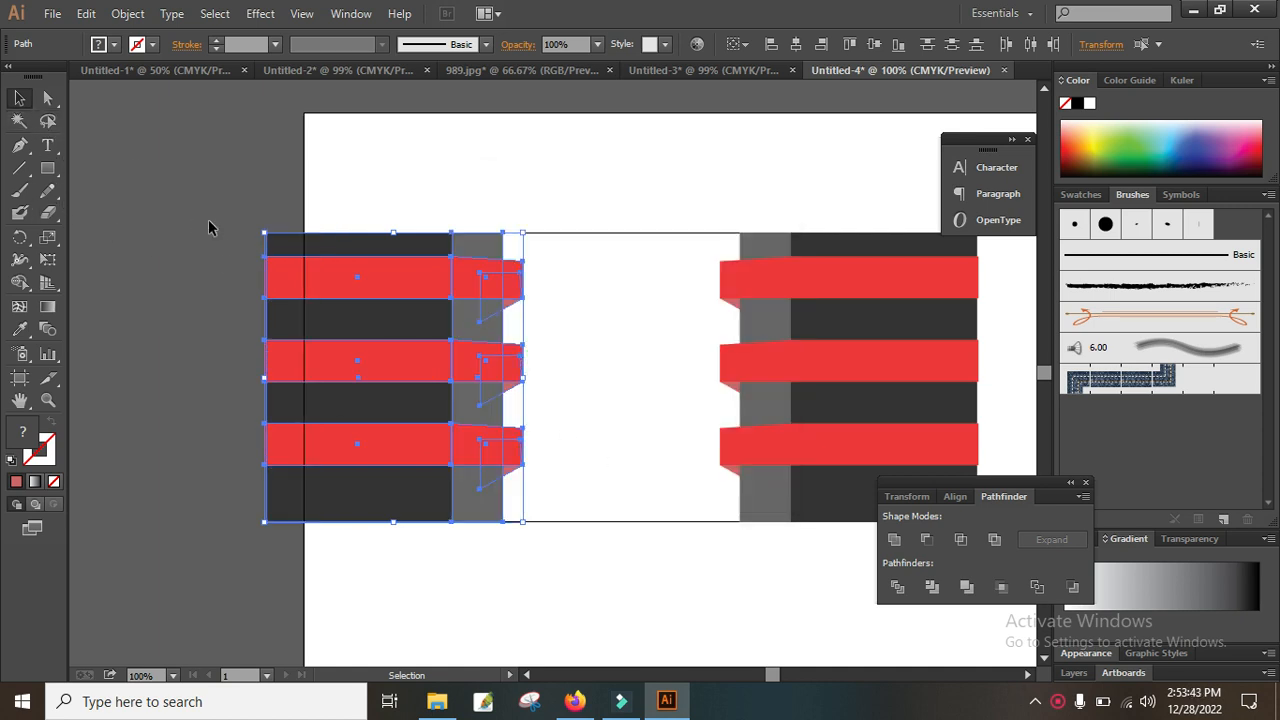
Narrow the copied dark gray panel and its three flat ribbon bands from the outer side.
click(357, 422)
drag(265, 378, 415, 379)
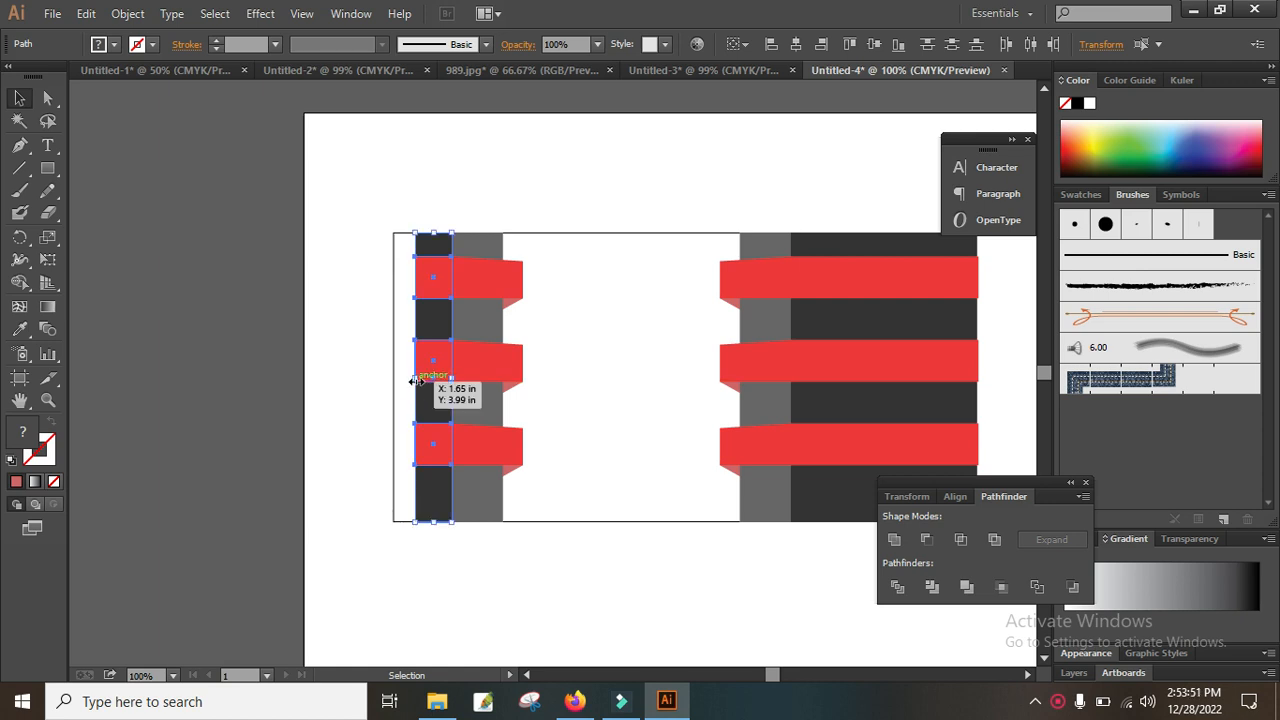
drag(474, 360, 445, 356)
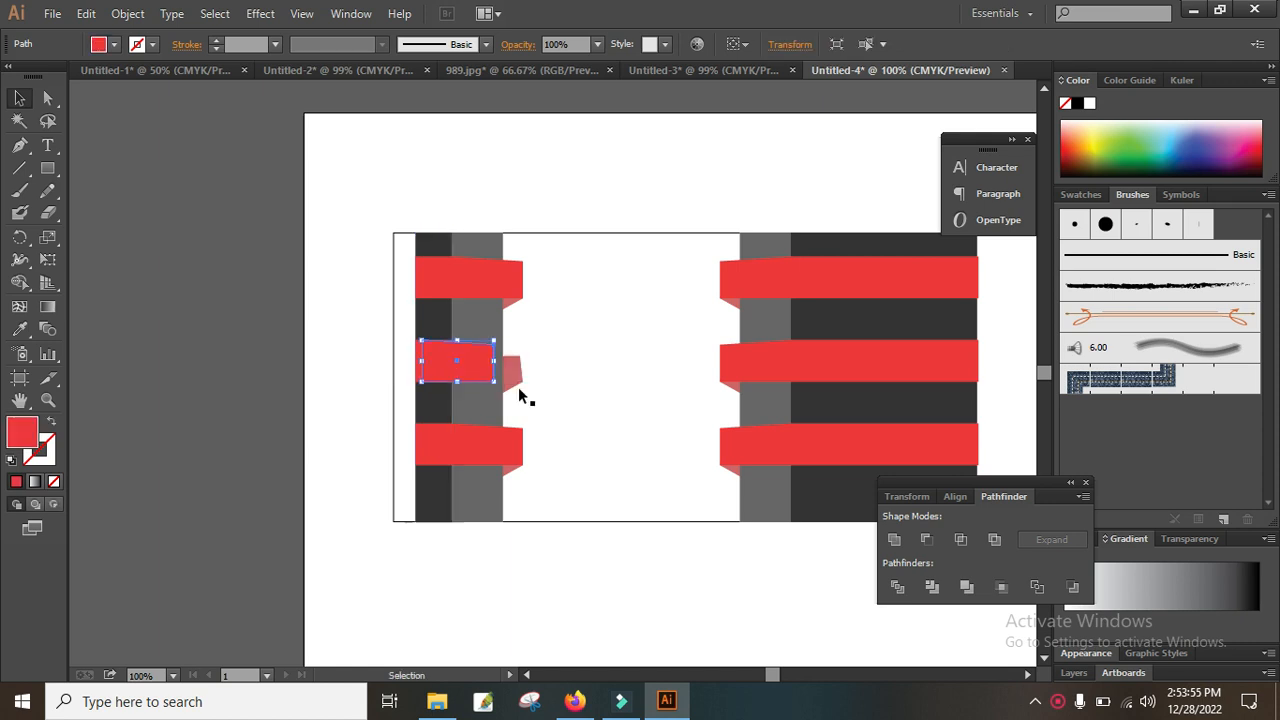
key(ctrl+z)
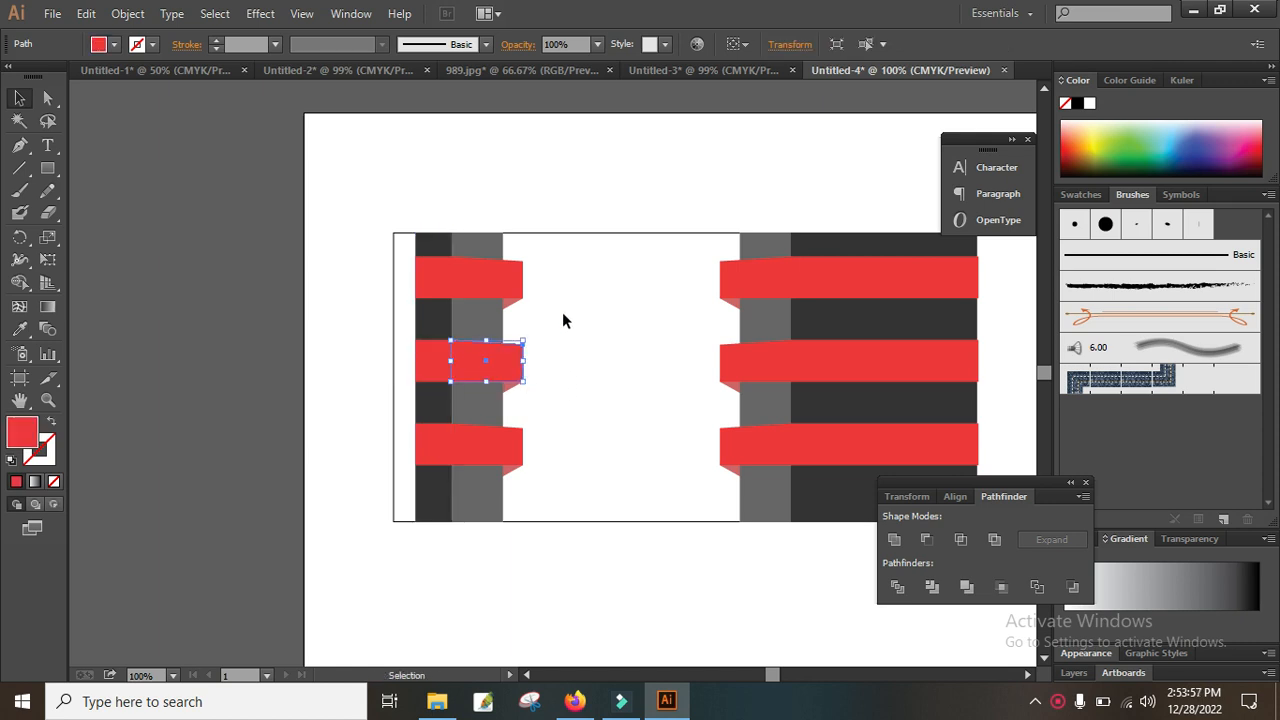
Move the narrowed panels and ribbons together until they sit flush with the outlined rectangle's left edge.
drag(551, 190, 342, 620)
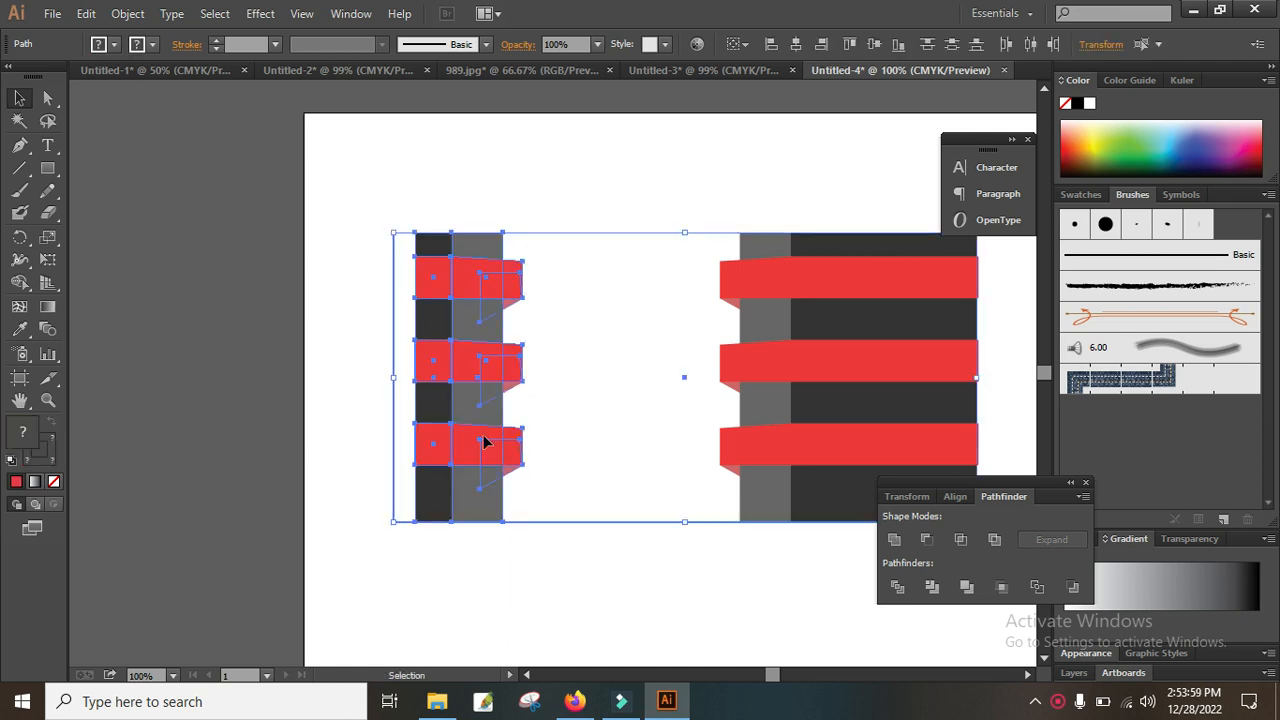
drag(455, 294, 434, 287)
click(397, 528)
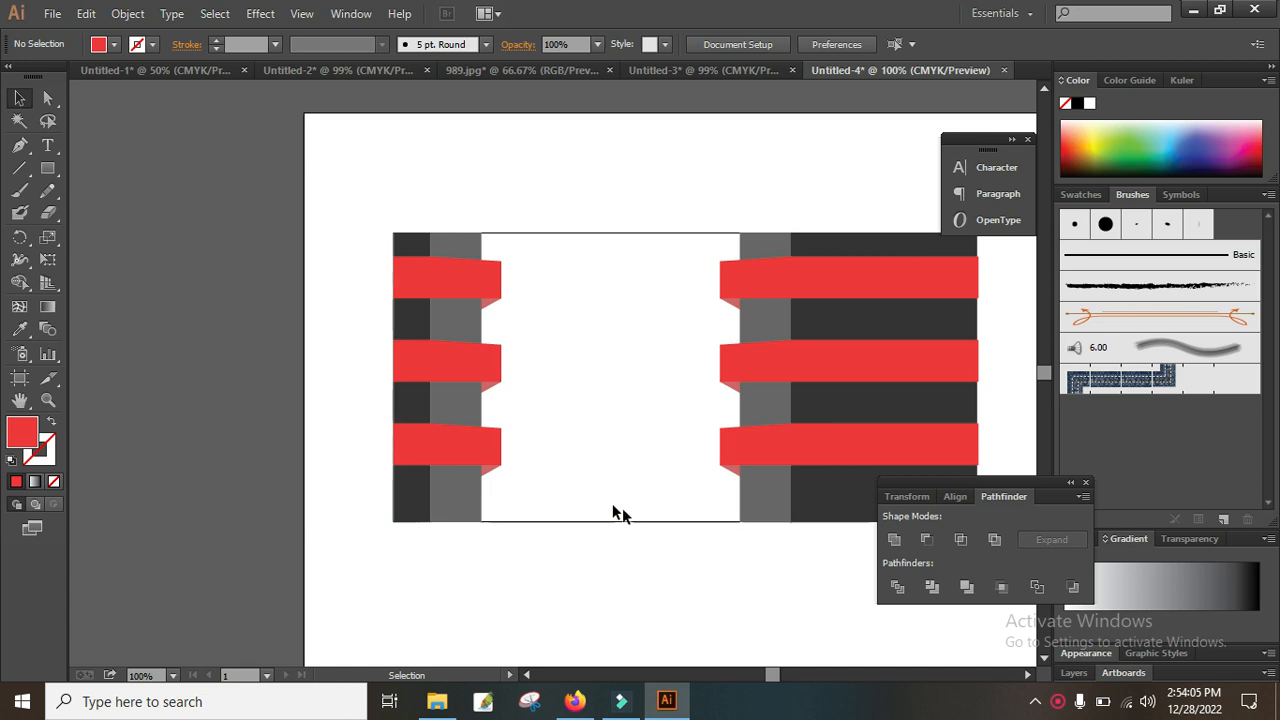
Apply the rough charcoal-style art brush to the outline of the background rectangle.
drag(651, 526, 500, 480)
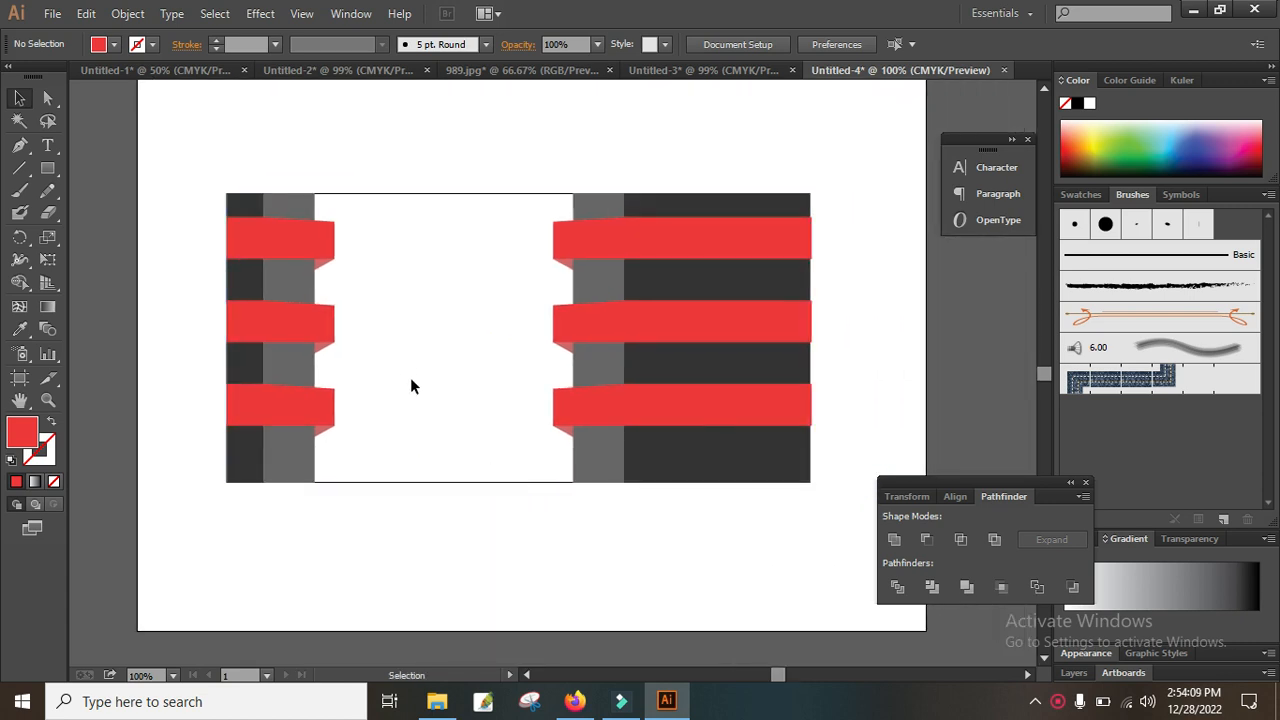
drag(462, 183, 405, 260)
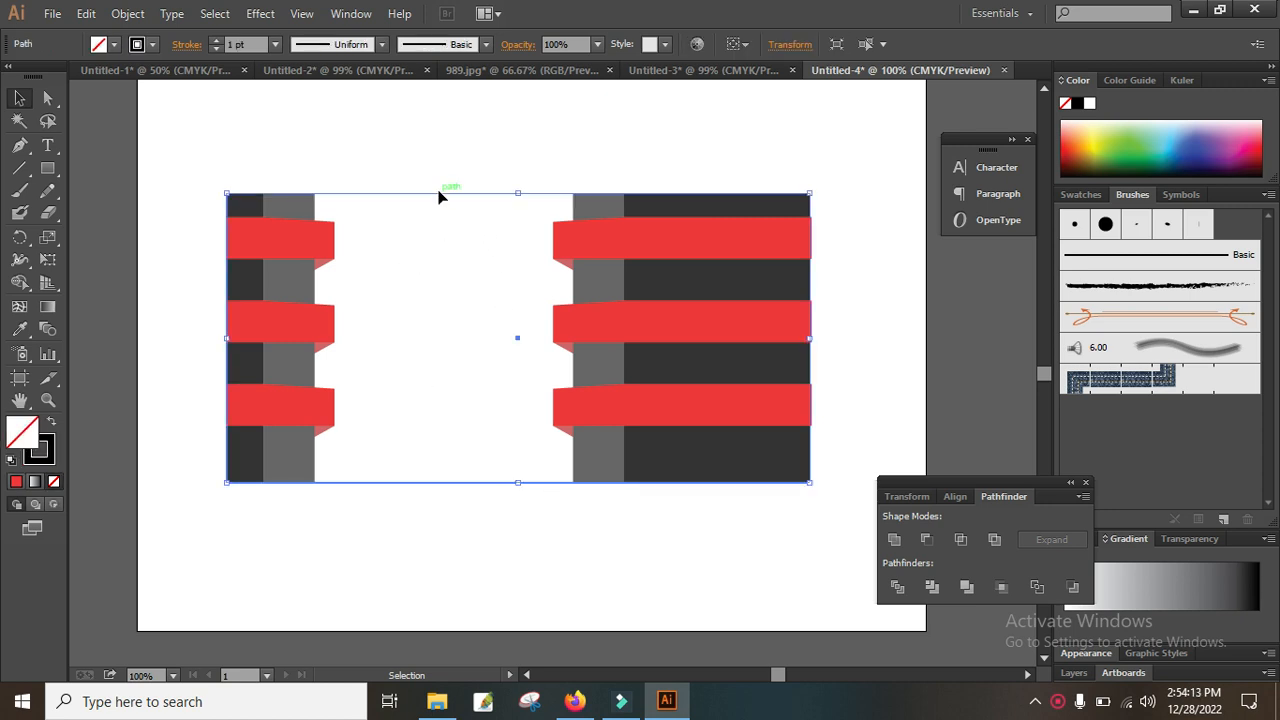
click(1128, 291)
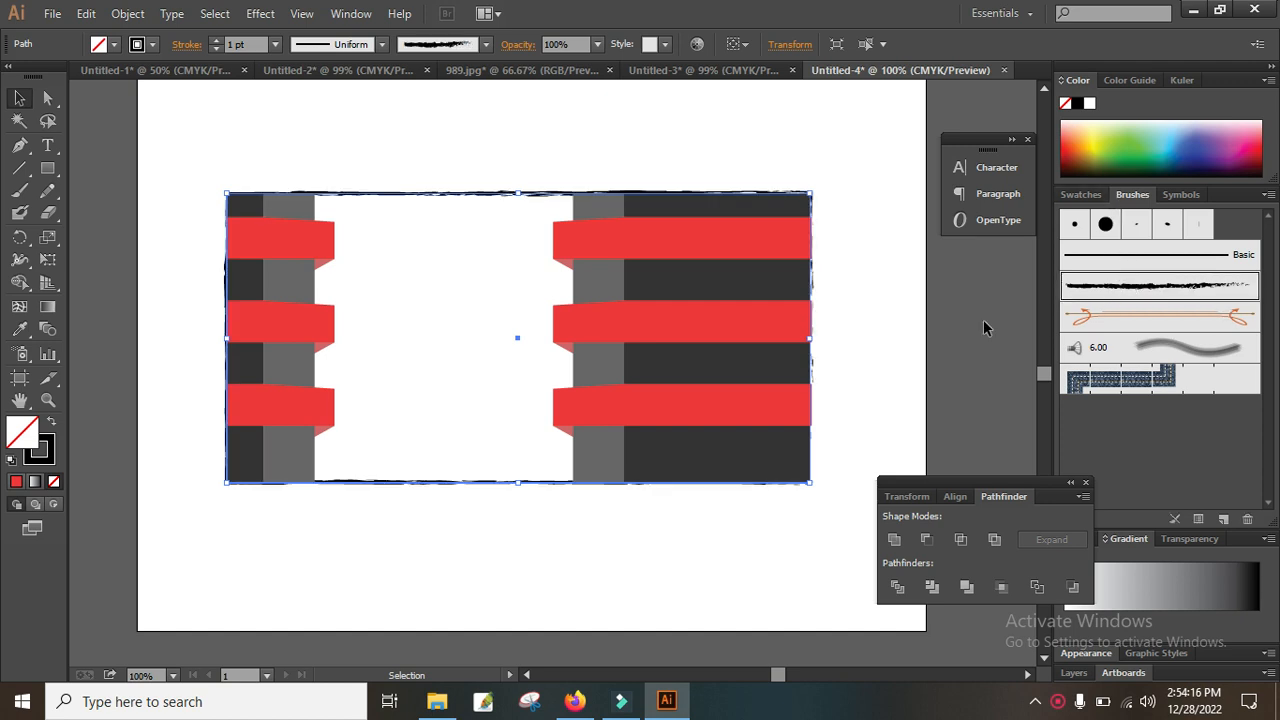
click(569, 168)
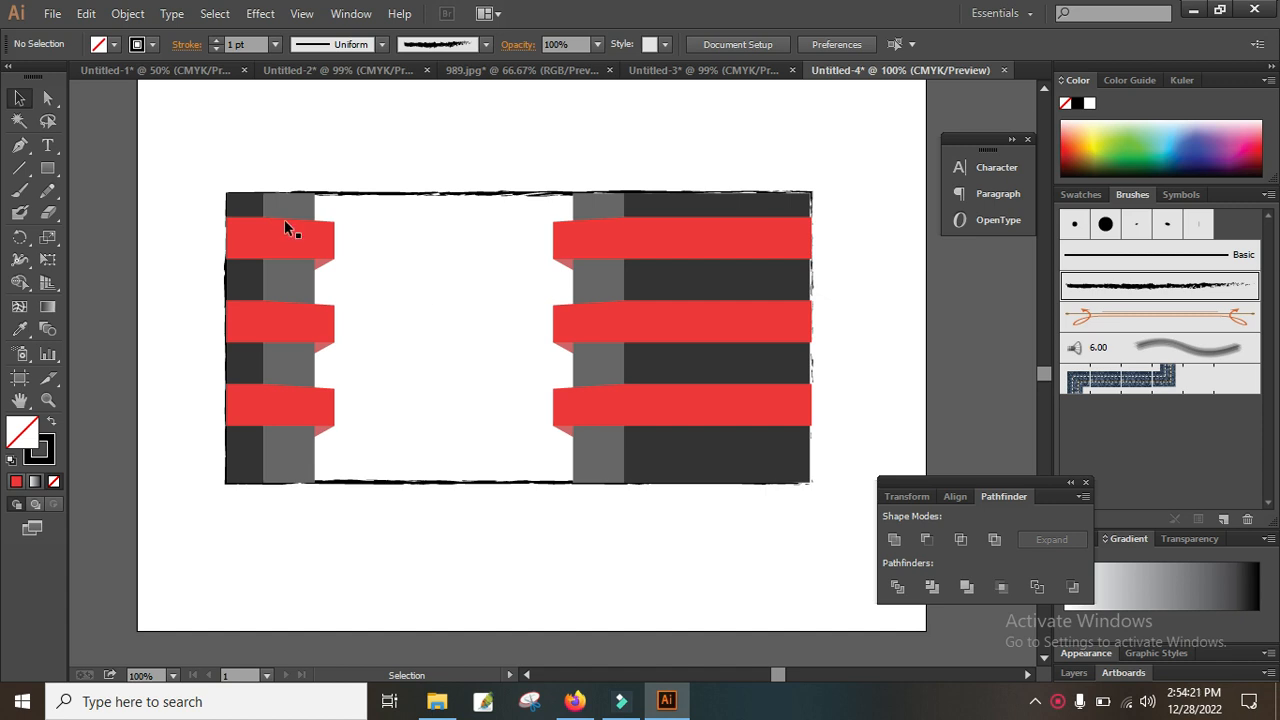
Place the CST Softech Computers logo image from the New folder over the layout.
click(53, 15)
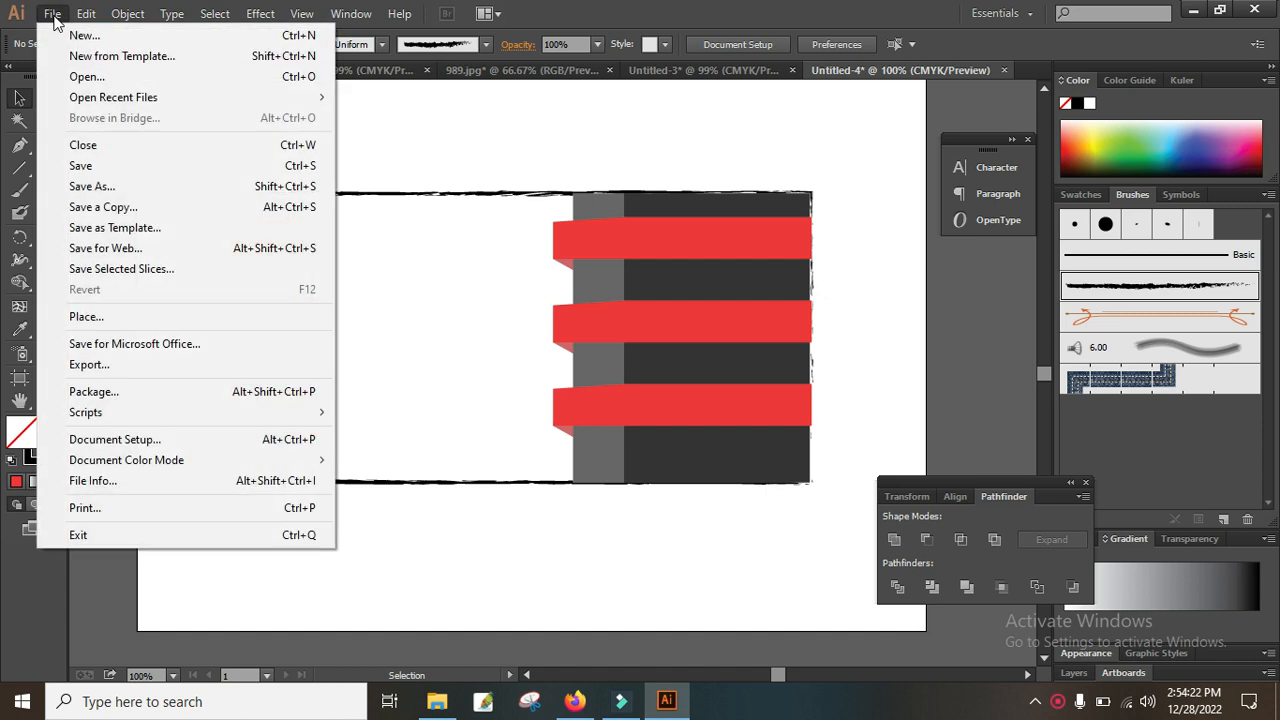
click(115, 316)
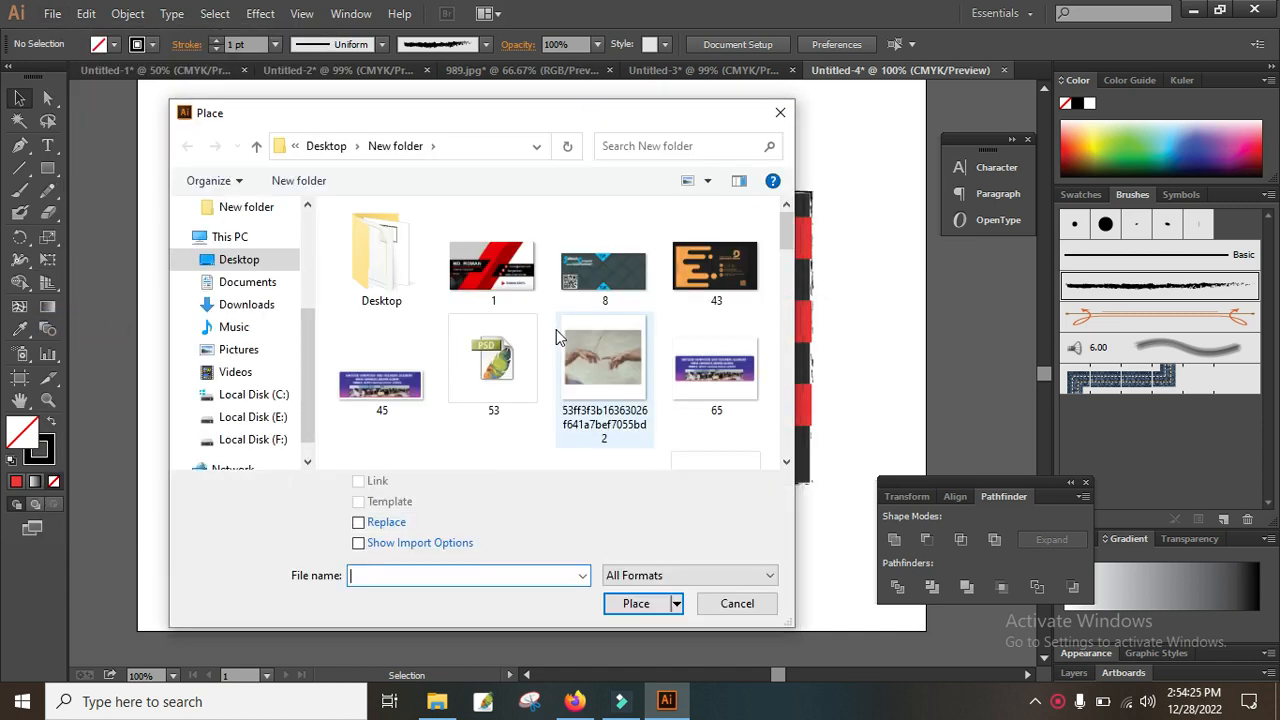
click(697, 368)
scroll(716, 363, down, 3)
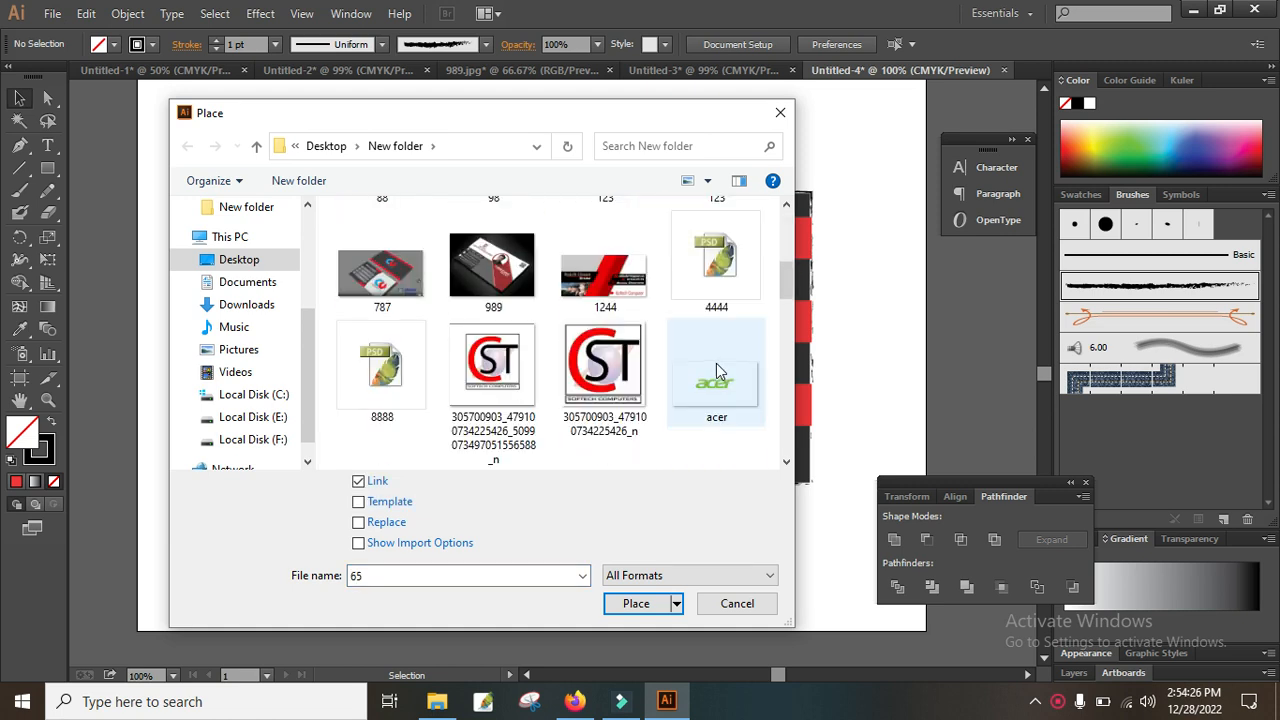
double_click(590, 385)
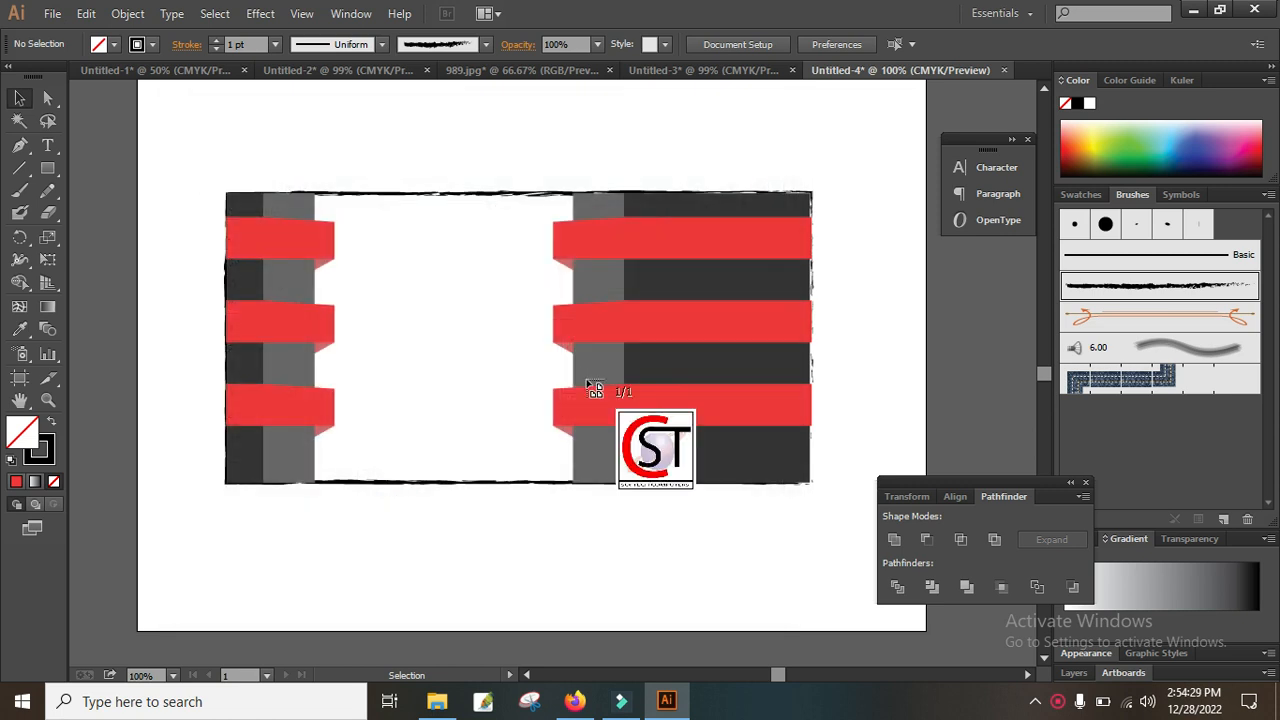
drag(360, 250, 734, 632)
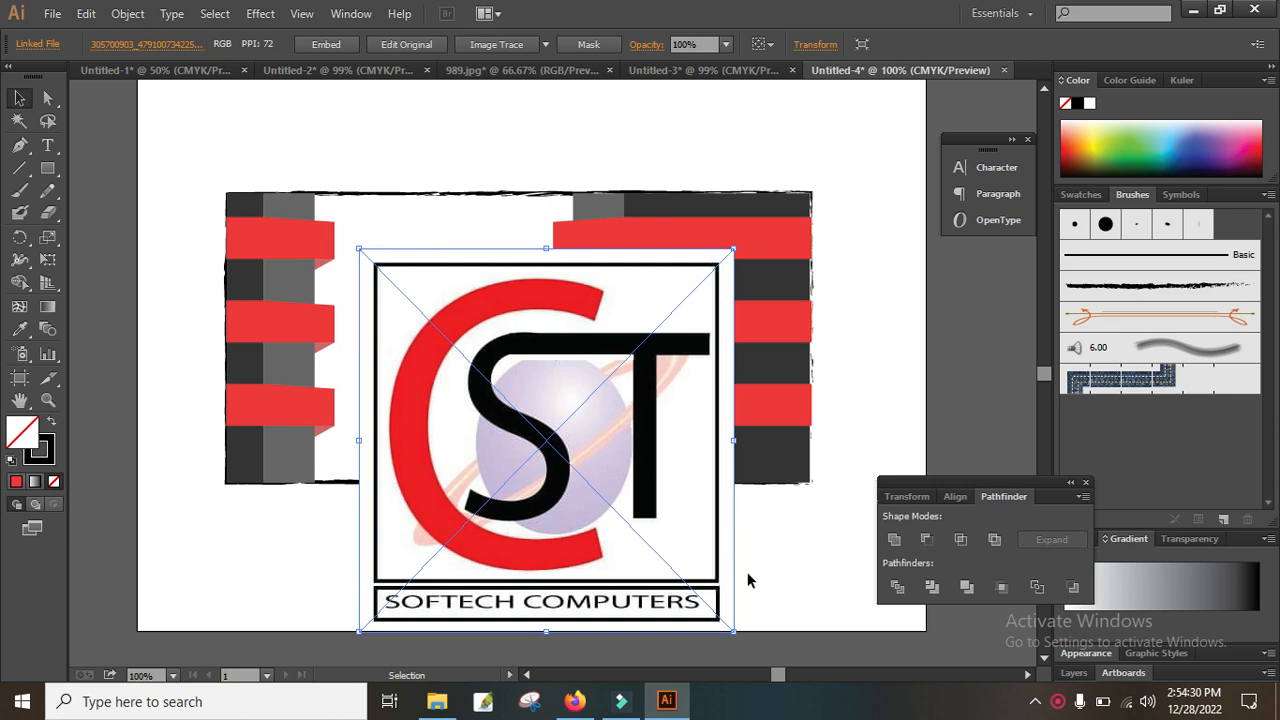
click(729, 634)
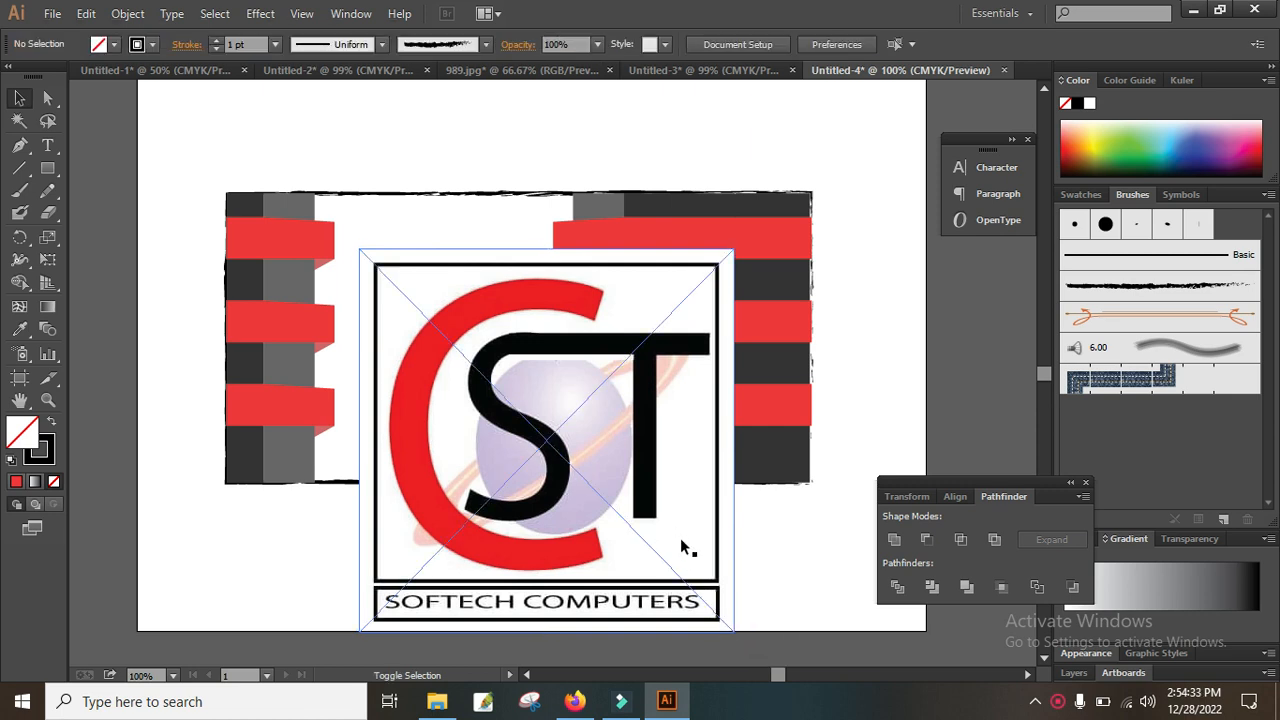
Shrink the logo to a small emblem and position it in the white area between the ribbons.
drag(684, 509, 648, 411)
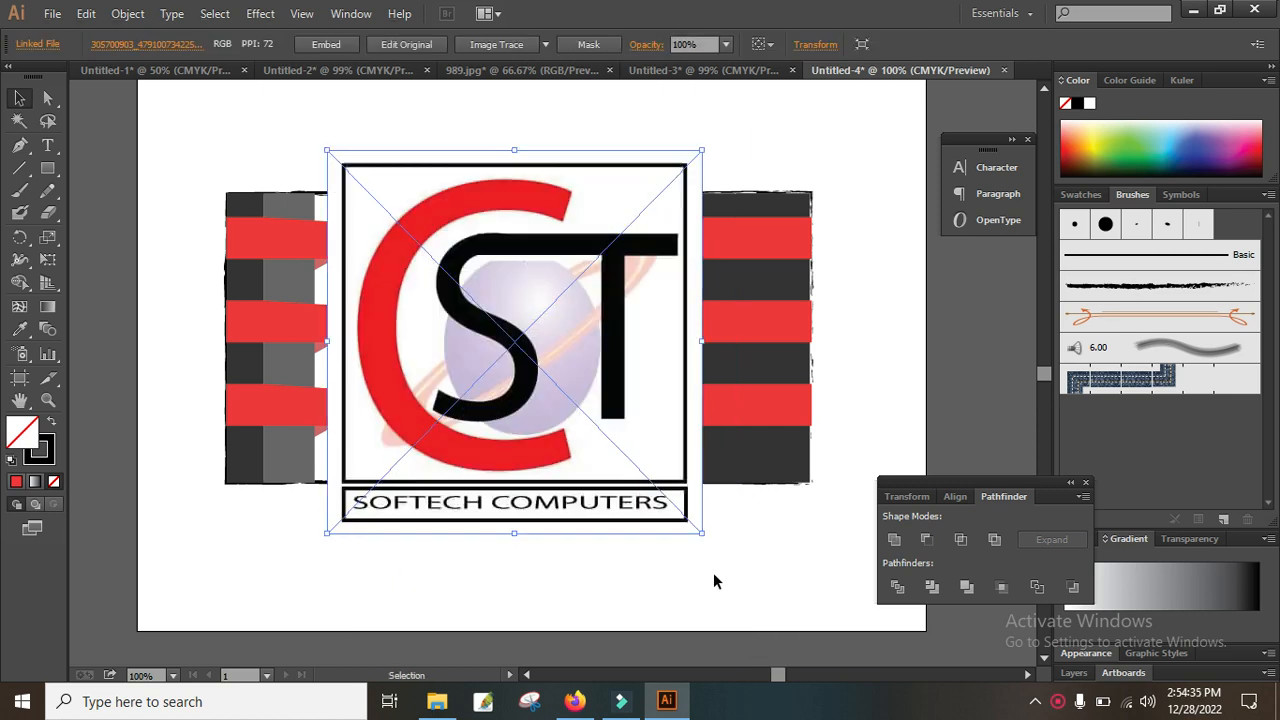
drag(702, 533, 483, 351)
click(641, 550)
drag(442, 302, 459, 305)
drag(494, 353, 484, 341)
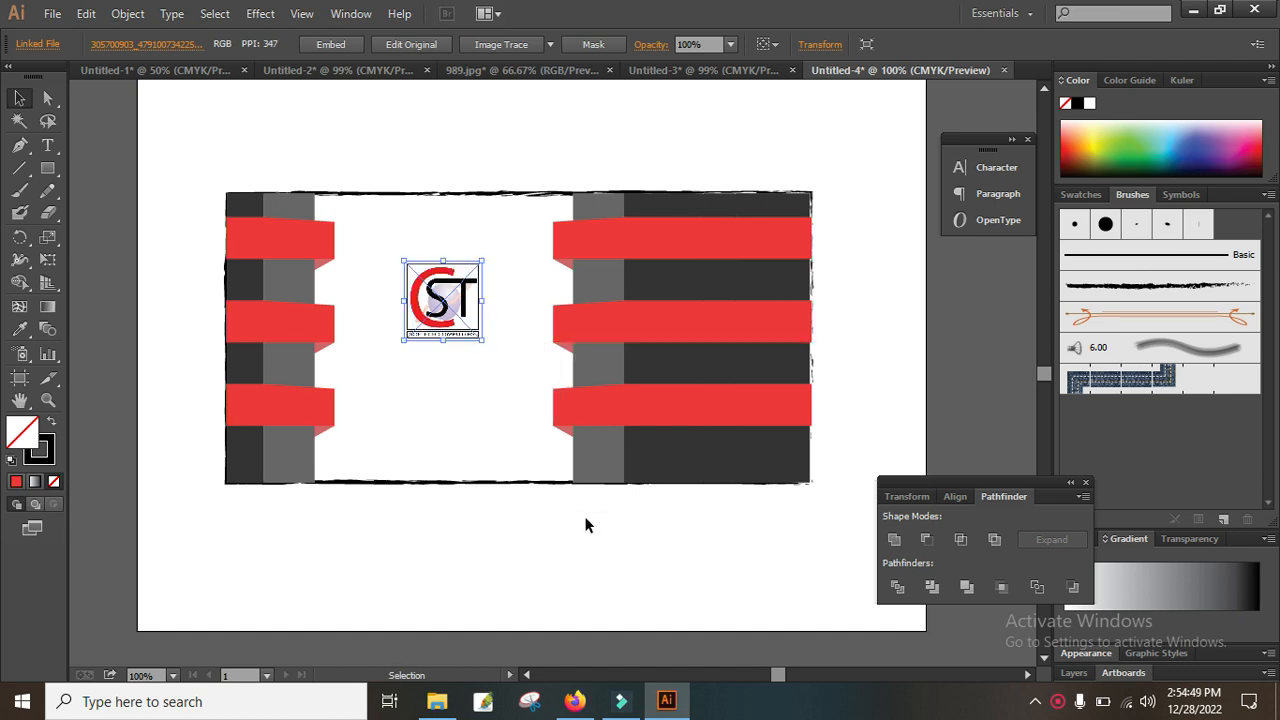
Delete the placed logo from the white area.
click(523, 452)
click(470, 307)
key(Delete)
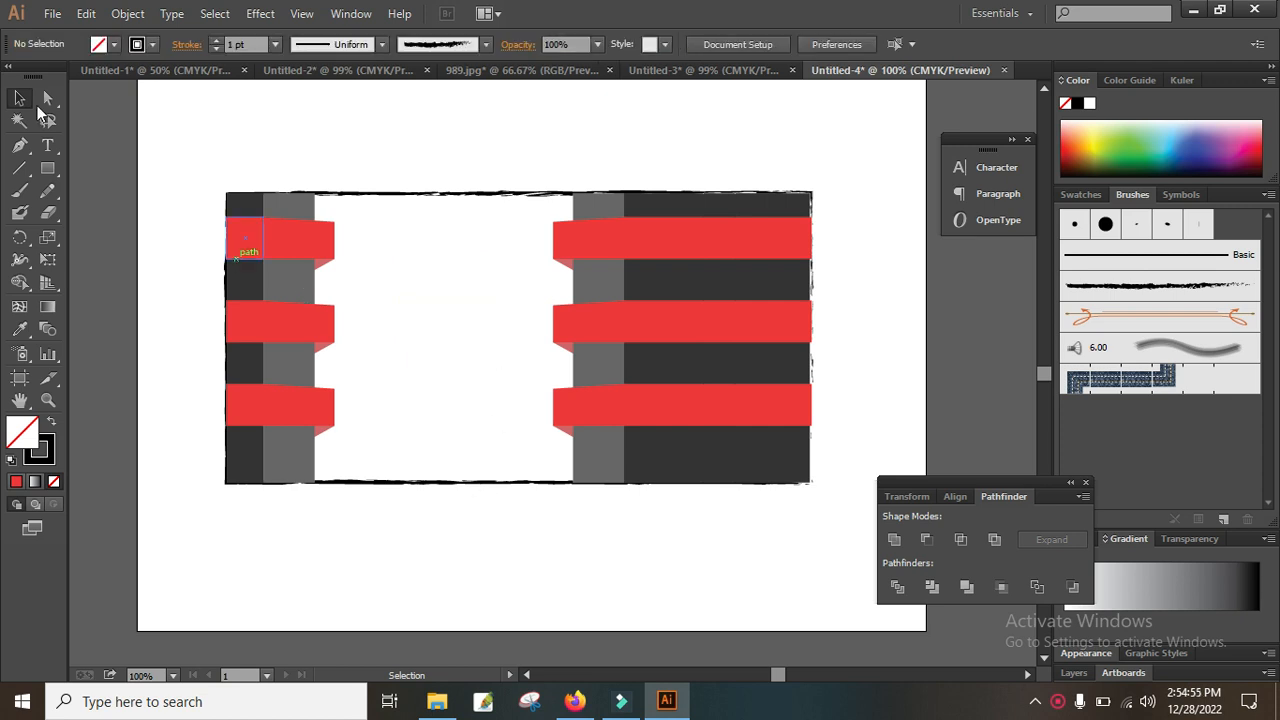
Place the portrait photo IMG_0776444.jpg from the New folder onto the layout.
click(50, 15)
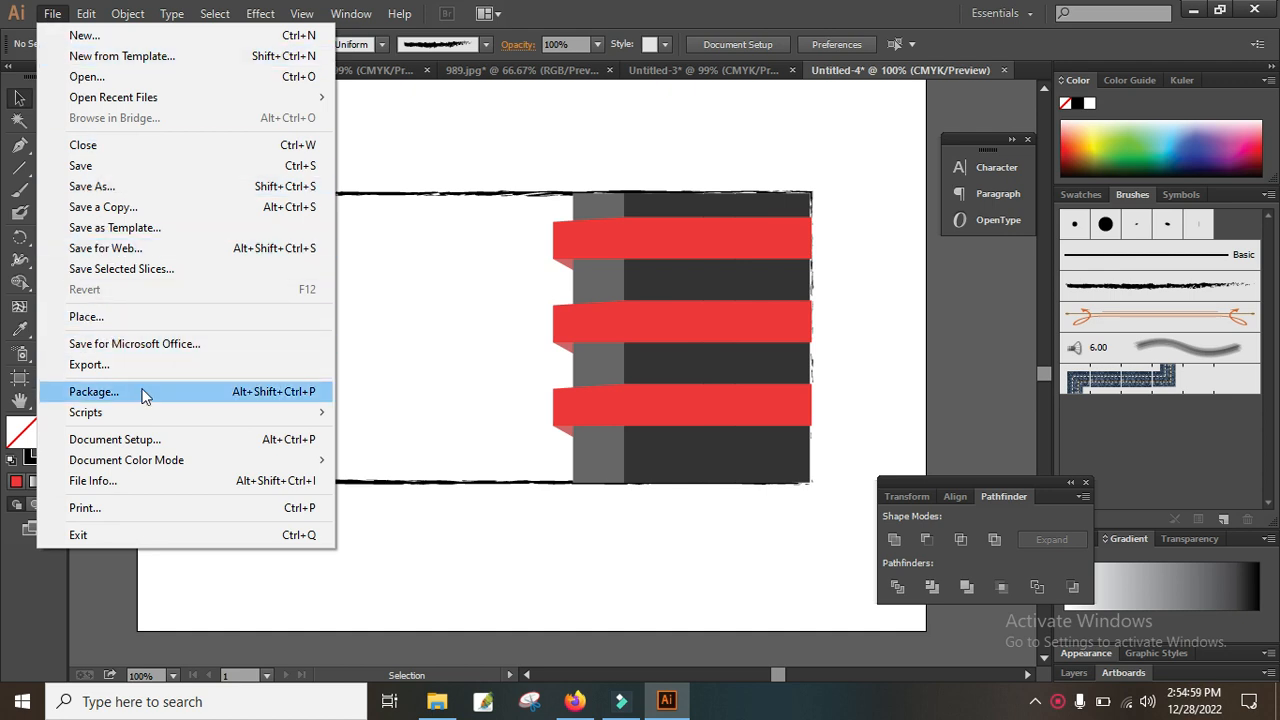
click(128, 318)
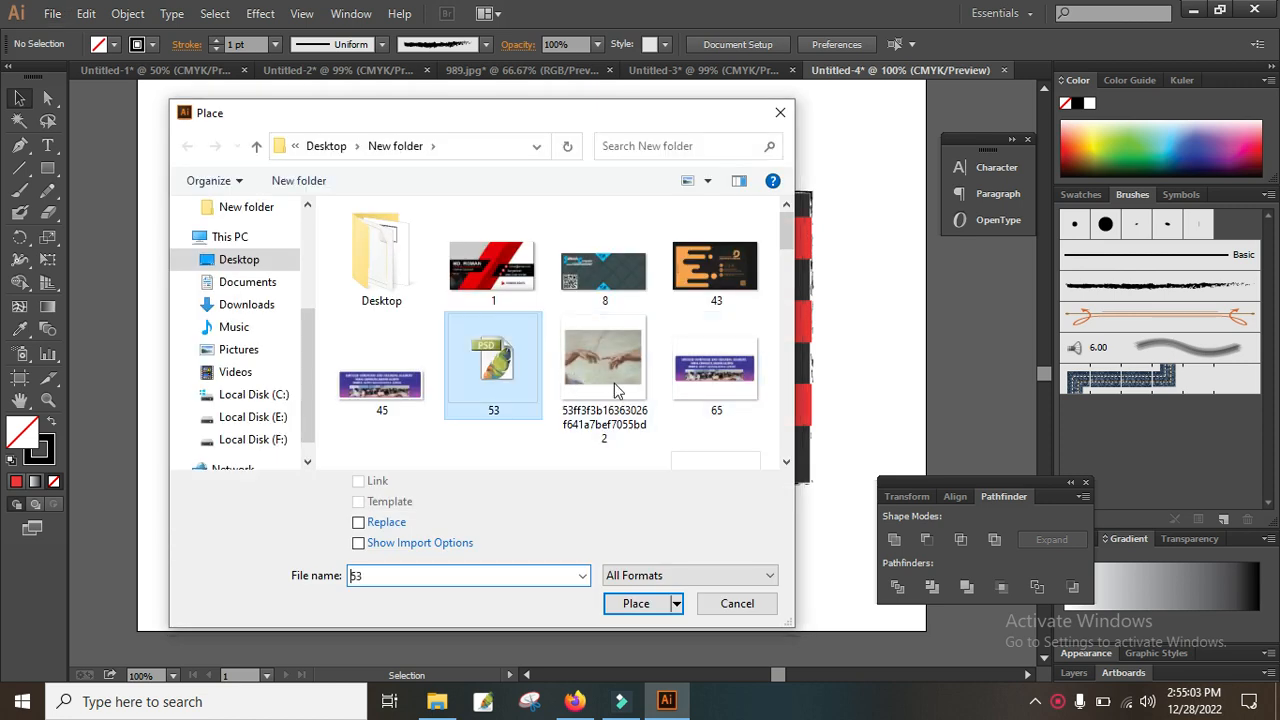
drag(795, 236, 791, 354)
double_click(612, 283)
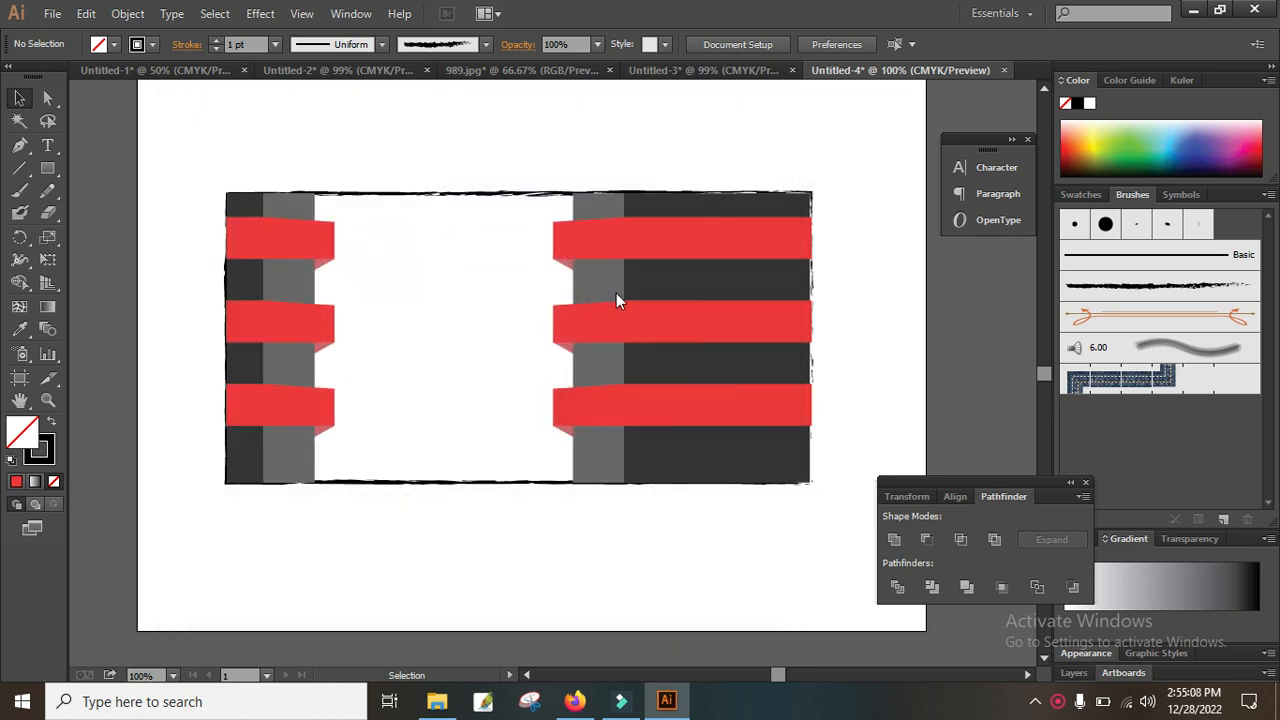
click(331, 176)
Scale the portrait photo down and center it in the white area between the two ribbon groups.
drag(659, 488, 592, 405)
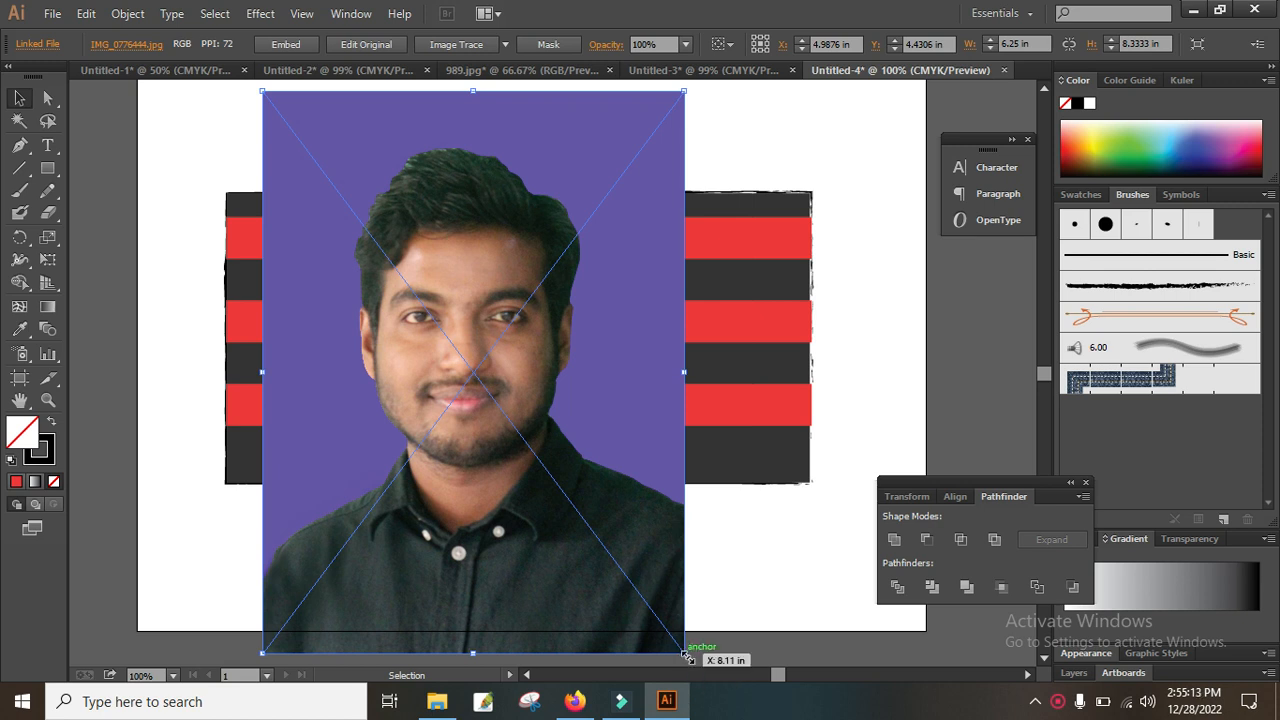
drag(685, 655, 583, 470)
drag(497, 416, 479, 381)
click(468, 142)
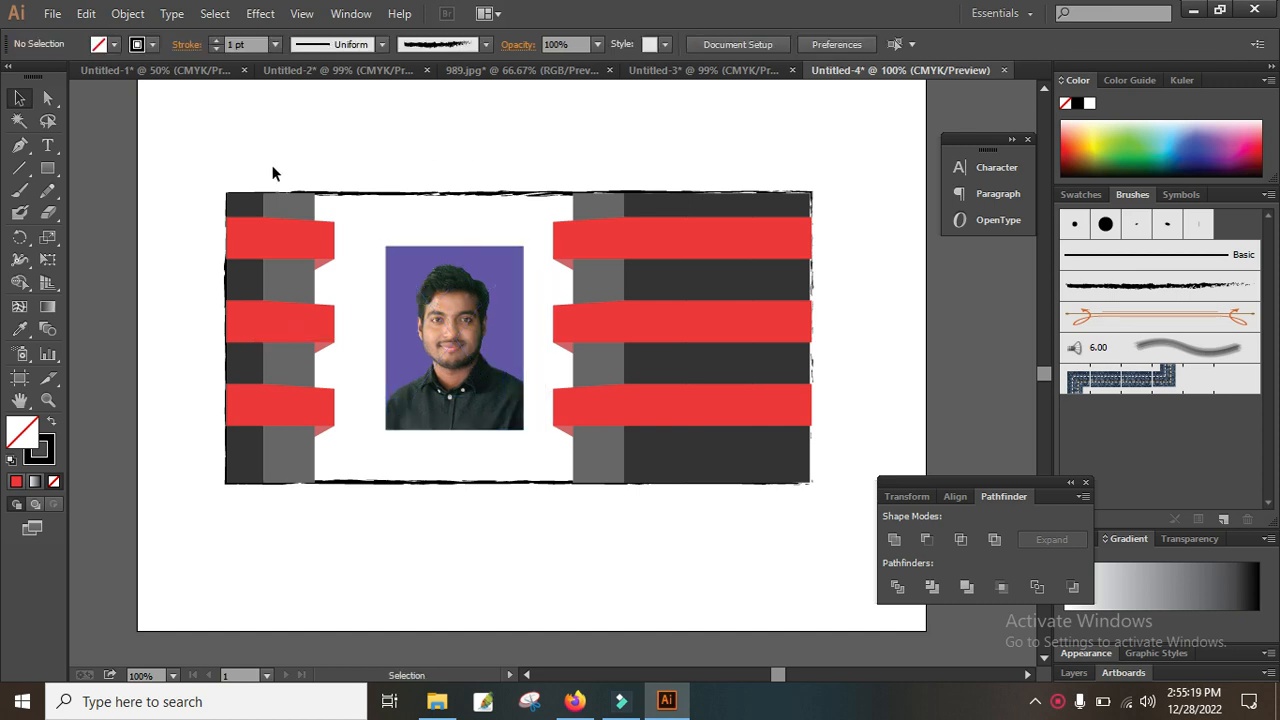
Draw an unfilled ellipse over the portrait photo and widen it to span the photo's full width.
drag(47, 168, 105, 212)
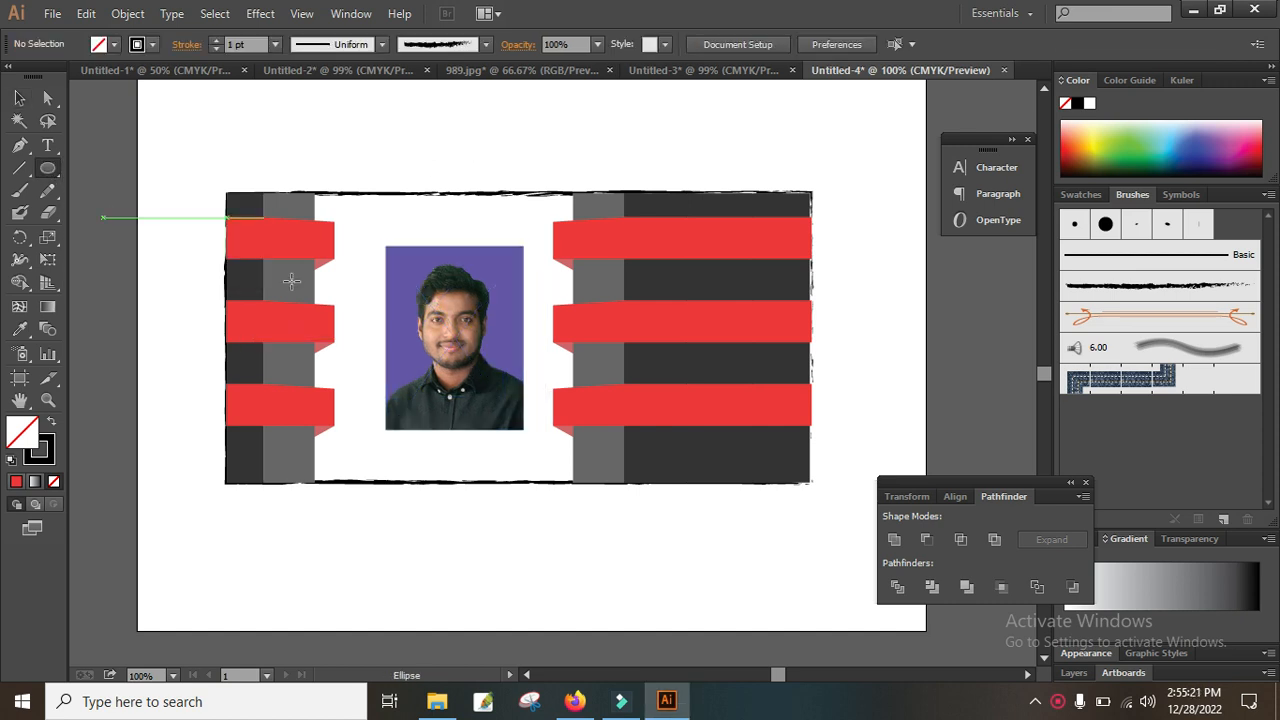
drag(392, 252, 523, 413)
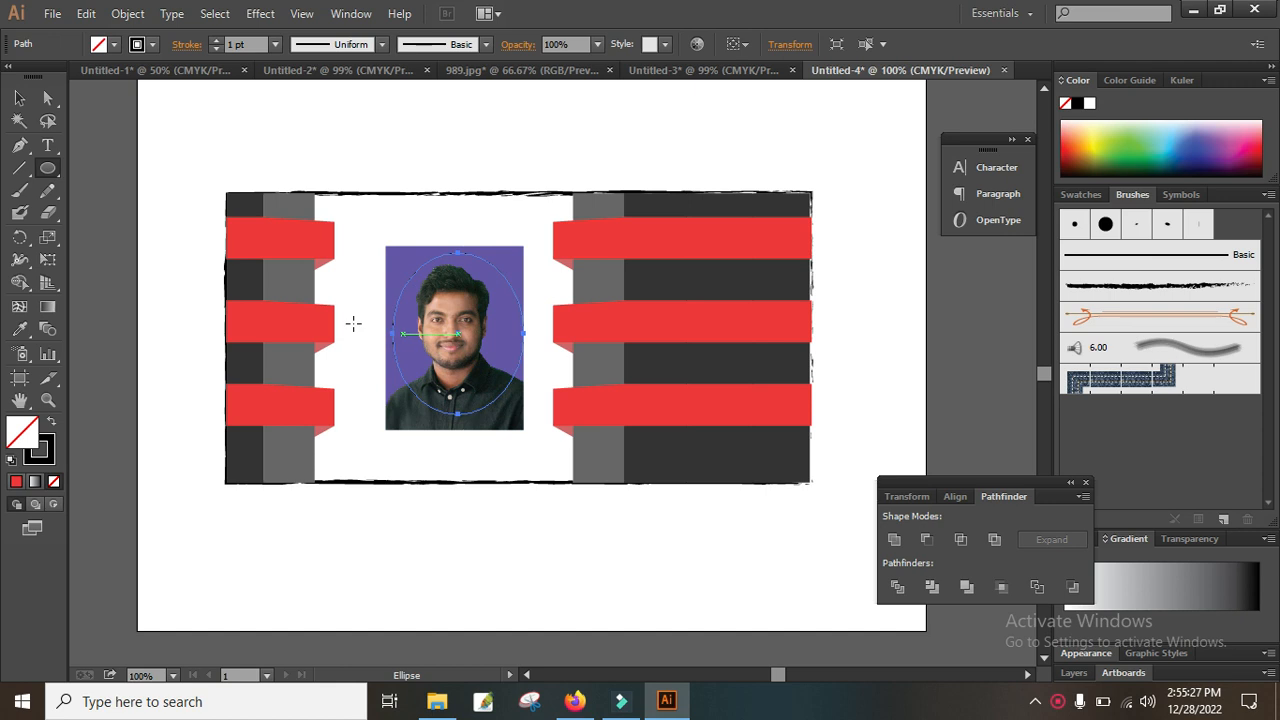
click(19, 98)
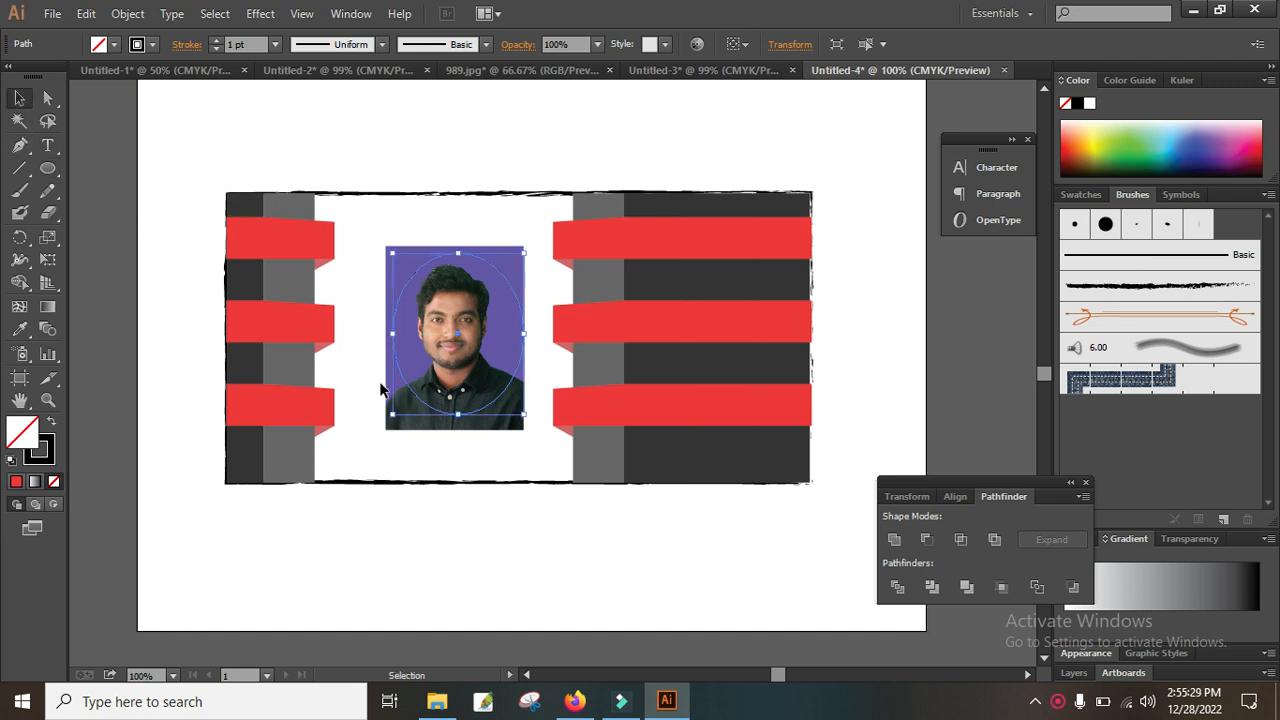
drag(394, 337, 385, 337)
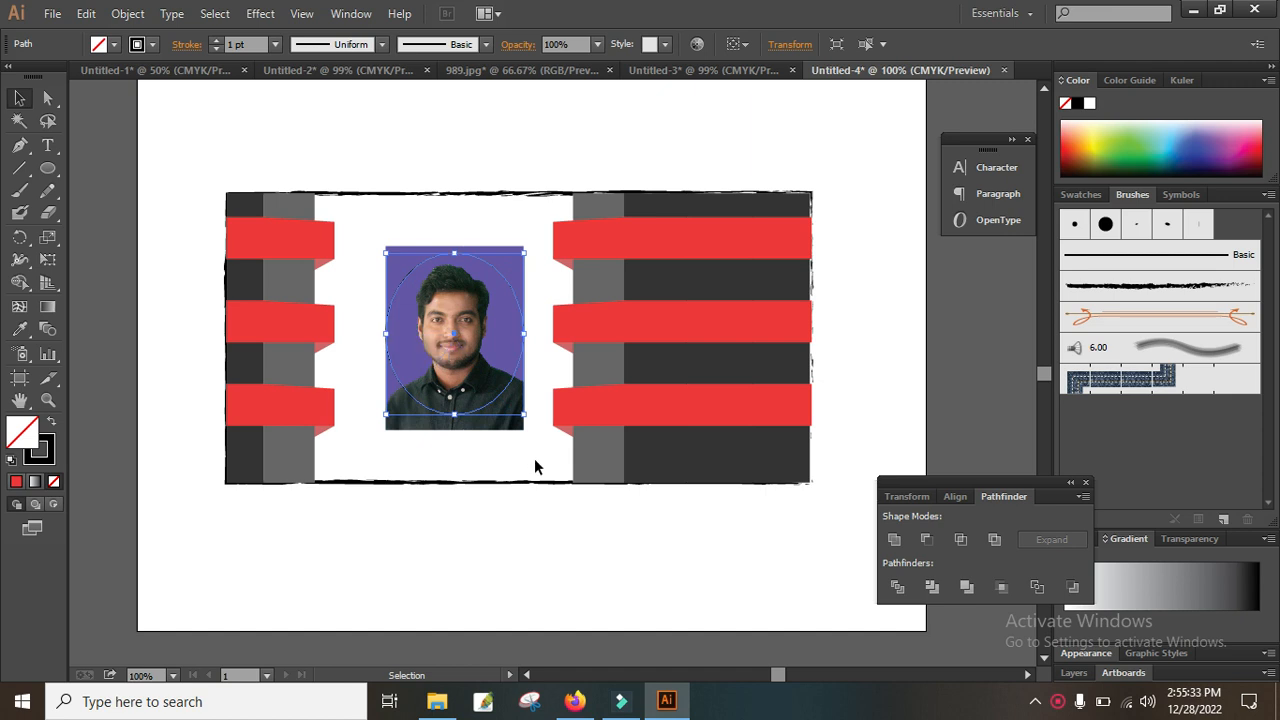
Make a clipping mask from the ellipse and the portrait photo to crop the photo to an oval.
click(512, 226)
drag(514, 224, 460, 325)
right_click(460, 325)
click(561, 434)
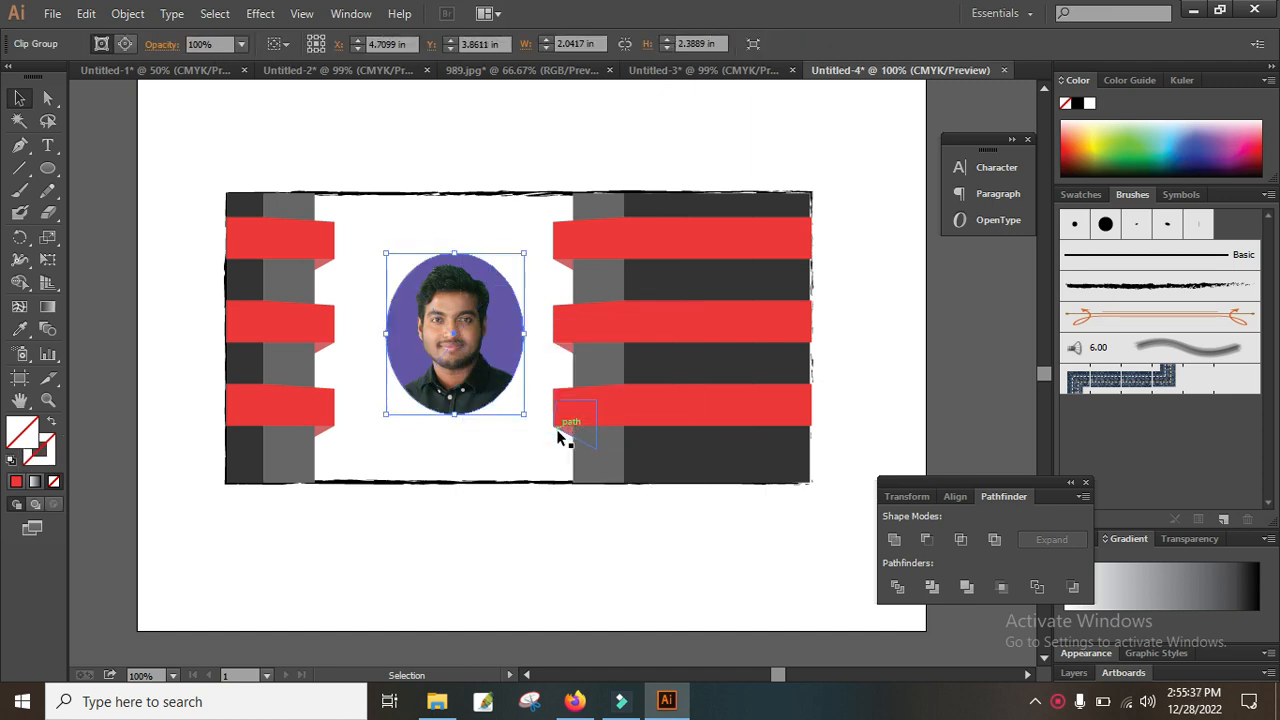
Move the oval portrait up in the white area and make it slightly smaller.
click(490, 541)
drag(484, 392, 481, 318)
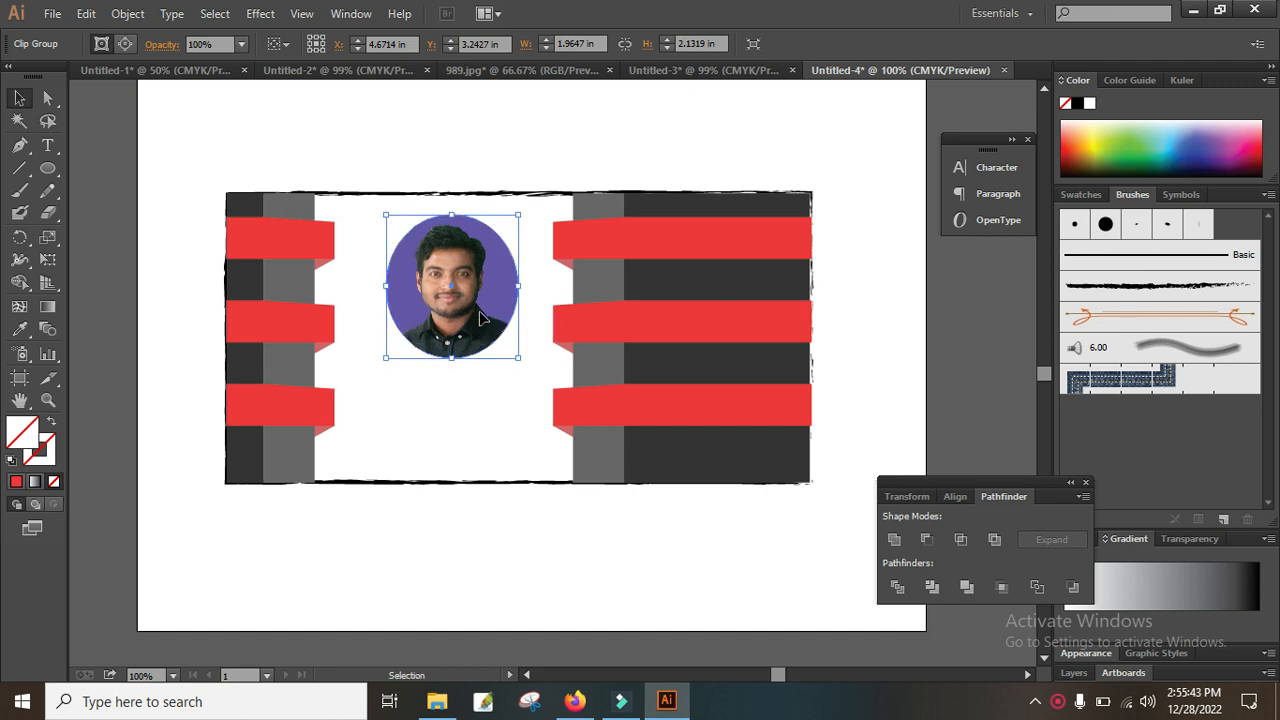
drag(521, 361, 510, 352)
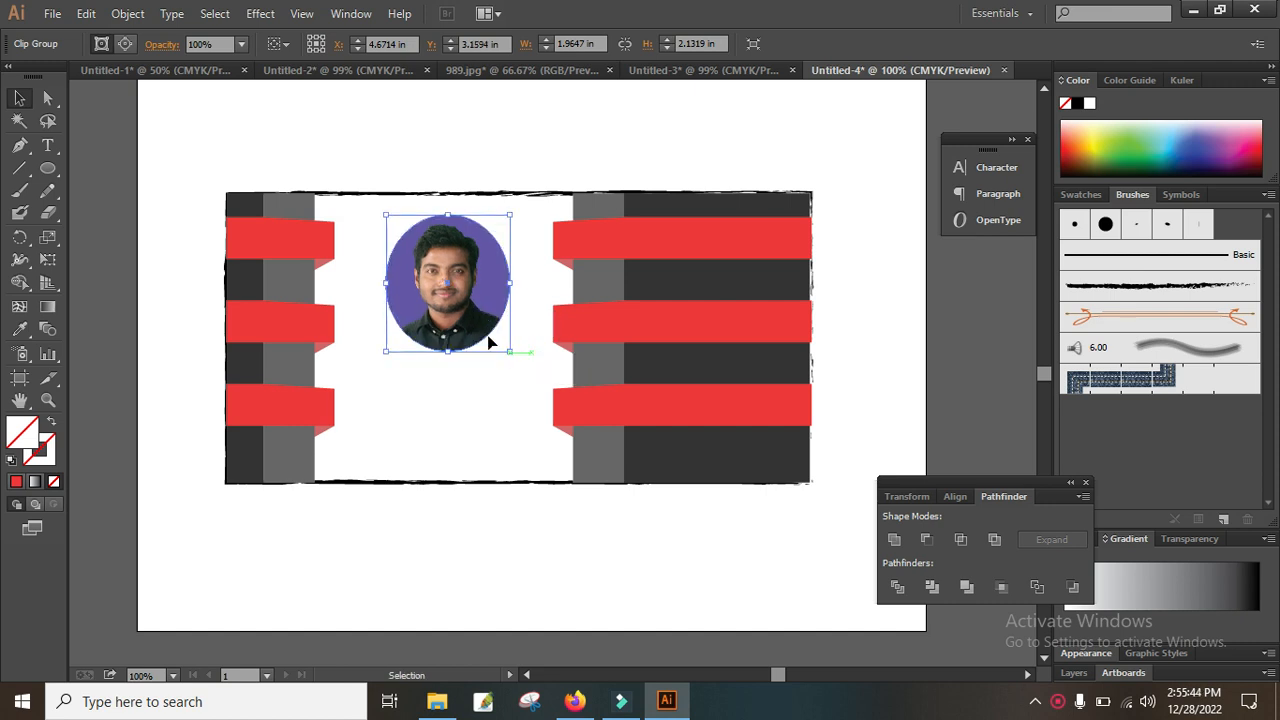
click(405, 507)
Add the person's full name as black text below the portrait and enlarge it to 28.5 pt.
click(48, 148)
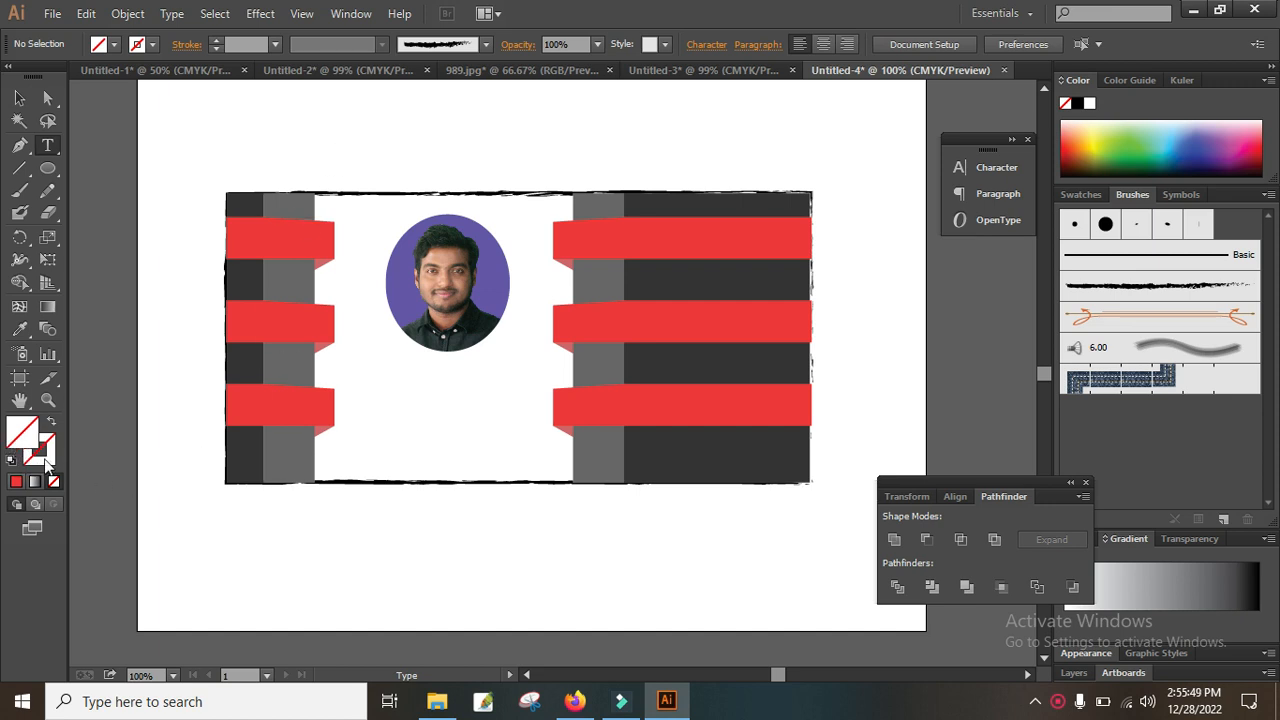
click(1214, 166)
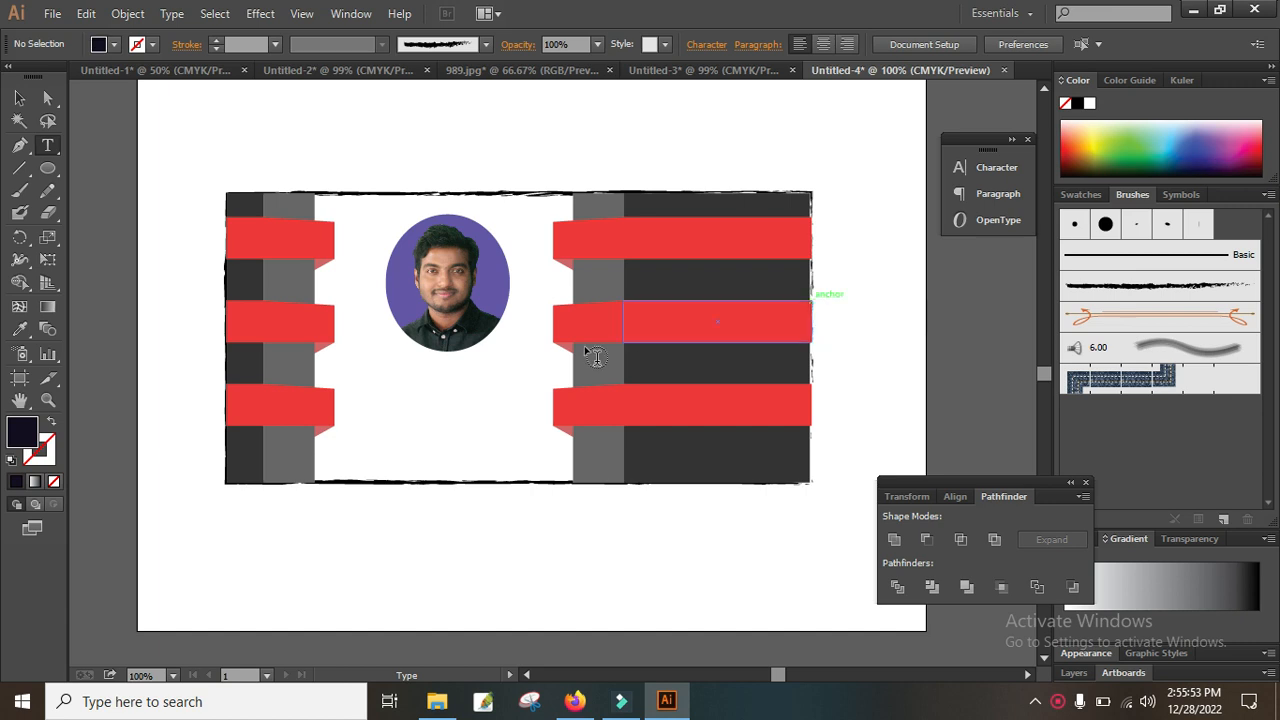
click(390, 406)
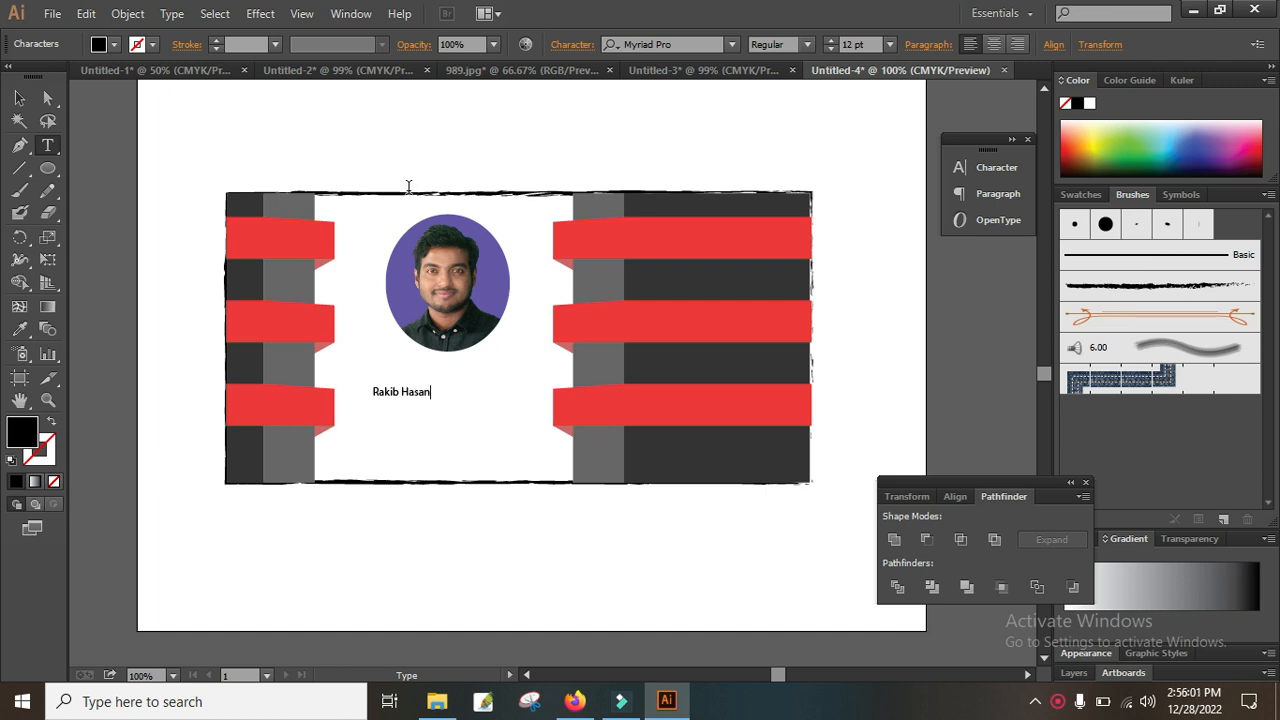
drag(434, 401, 516, 426)
Change the name's font to Bernard MT Condensed and stretch the text slightly wider at 24.03 pt.
key(ctrl+a)
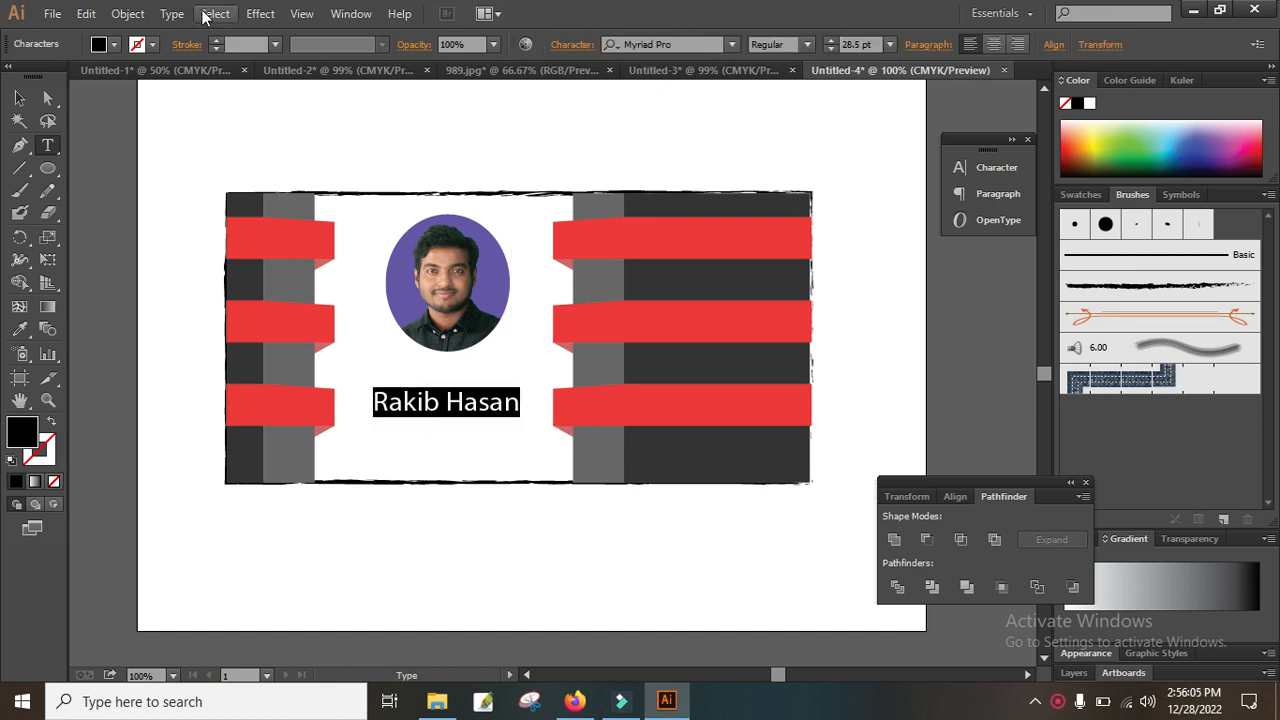
click(172, 14)
mouse_move(200, 35)
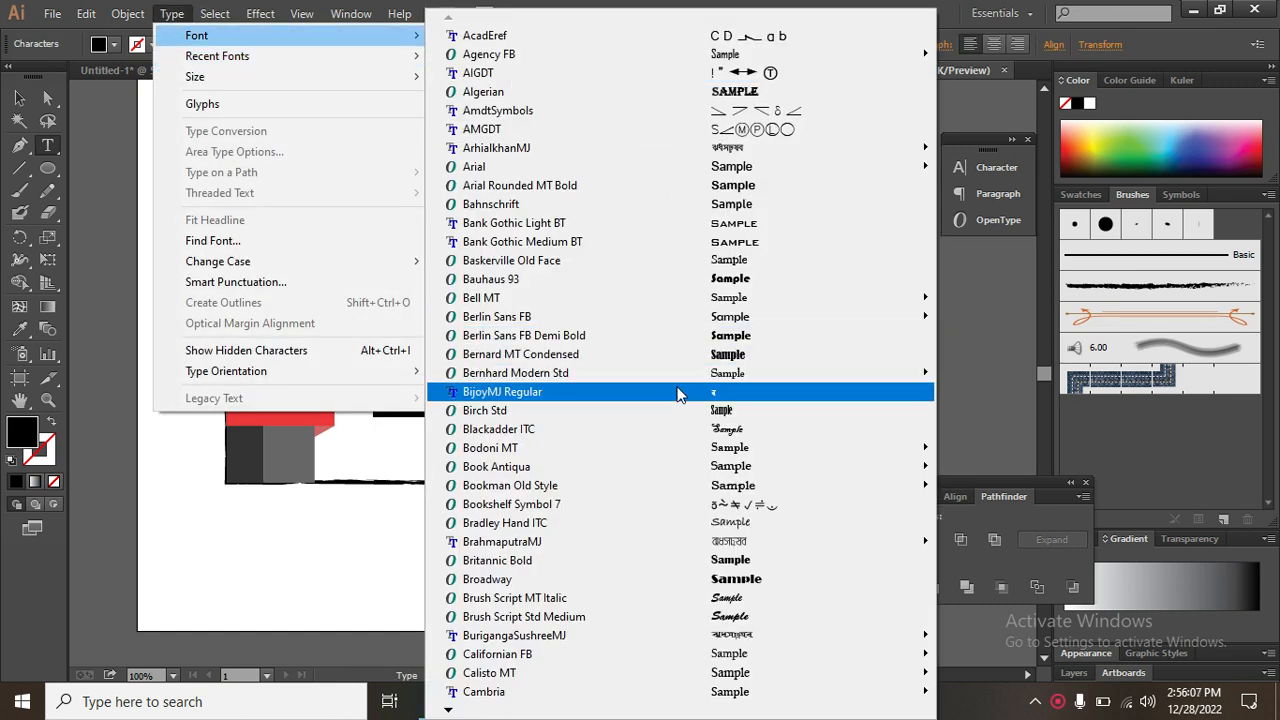
click(677, 355)
click(517, 427)
key(Escape)
drag(514, 421, 532, 417)
ctrl+click(518, 447)
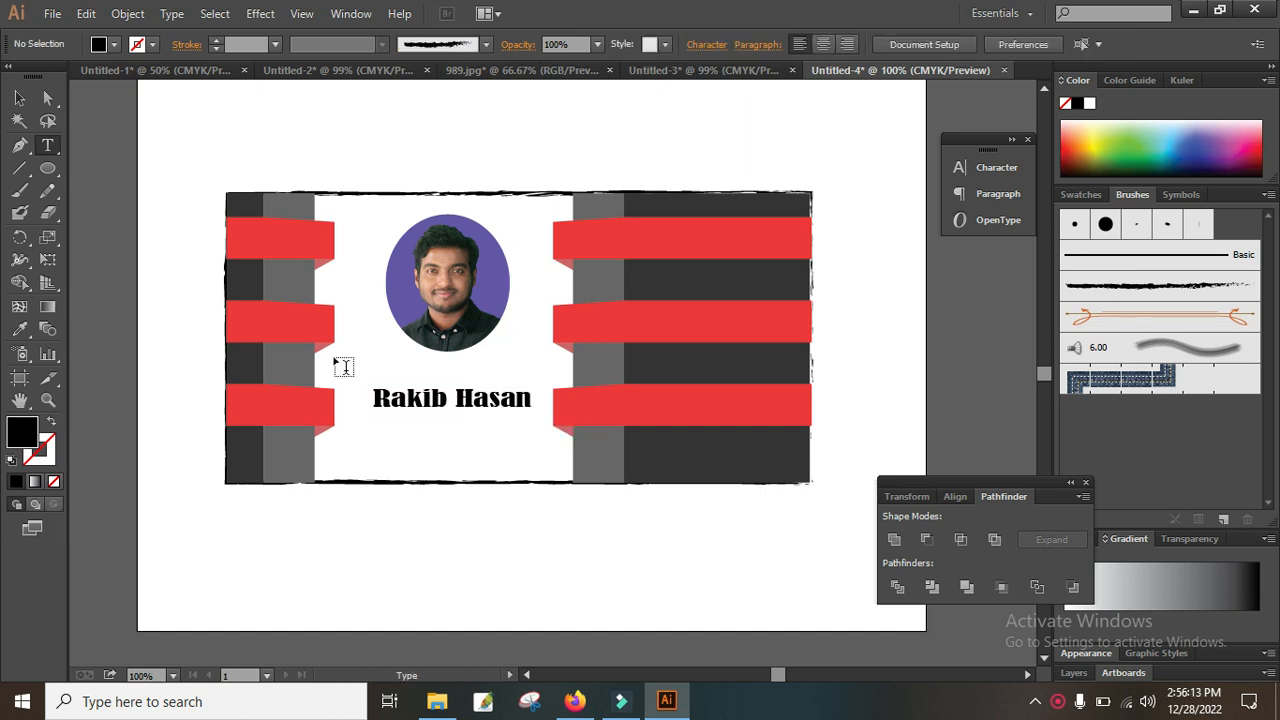
Move the name text up so it sits directly beneath the oval portrait.
click(19, 97)
drag(477, 399, 474, 371)
click(490, 537)
Draw a thin black rectangle beneath the name as an underline about as wide as the text.
click(47, 168)
drag(47, 168, 105, 172)
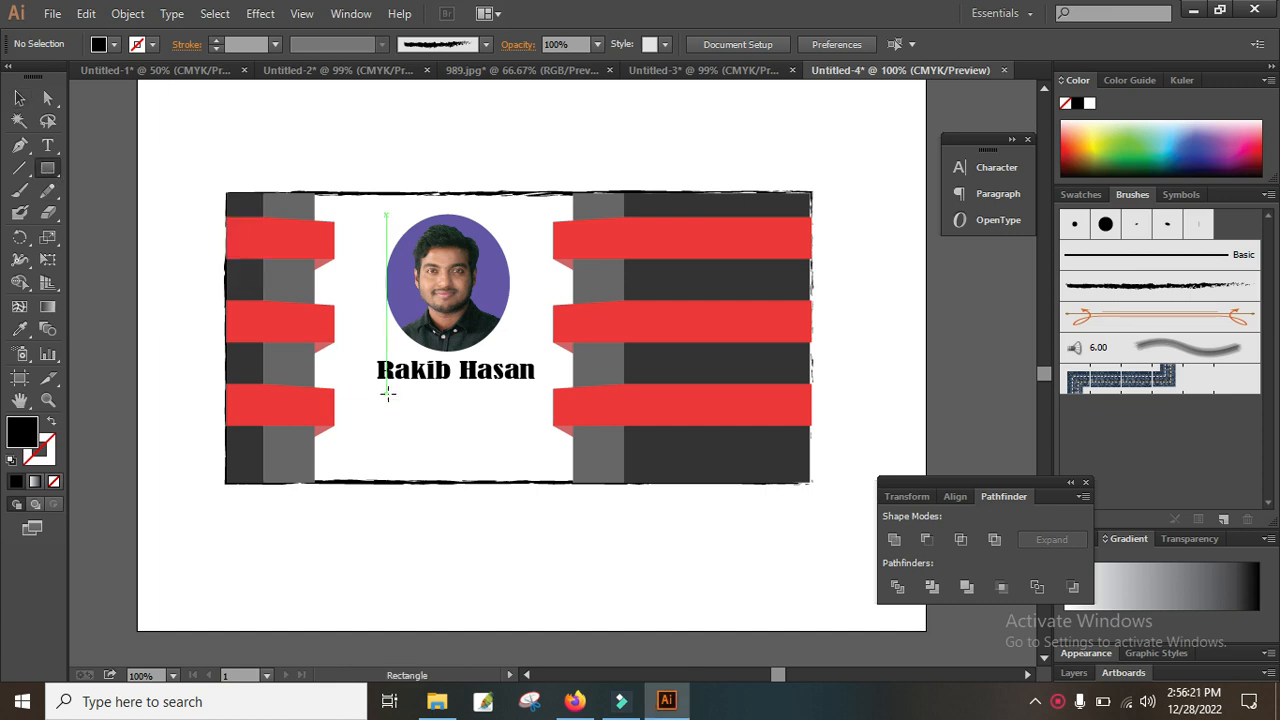
drag(384, 387, 540, 390)
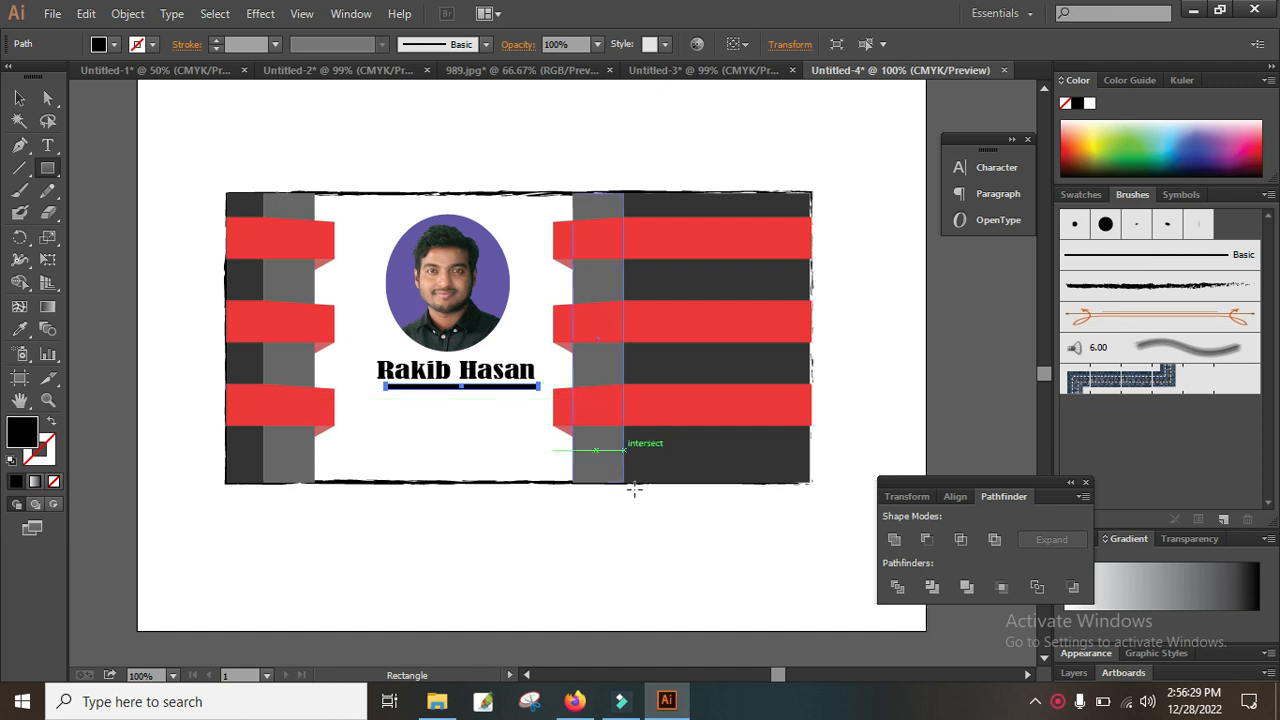
Duplicate the name text below the underline and replace the copy's wording with "Director".
click(19, 97)
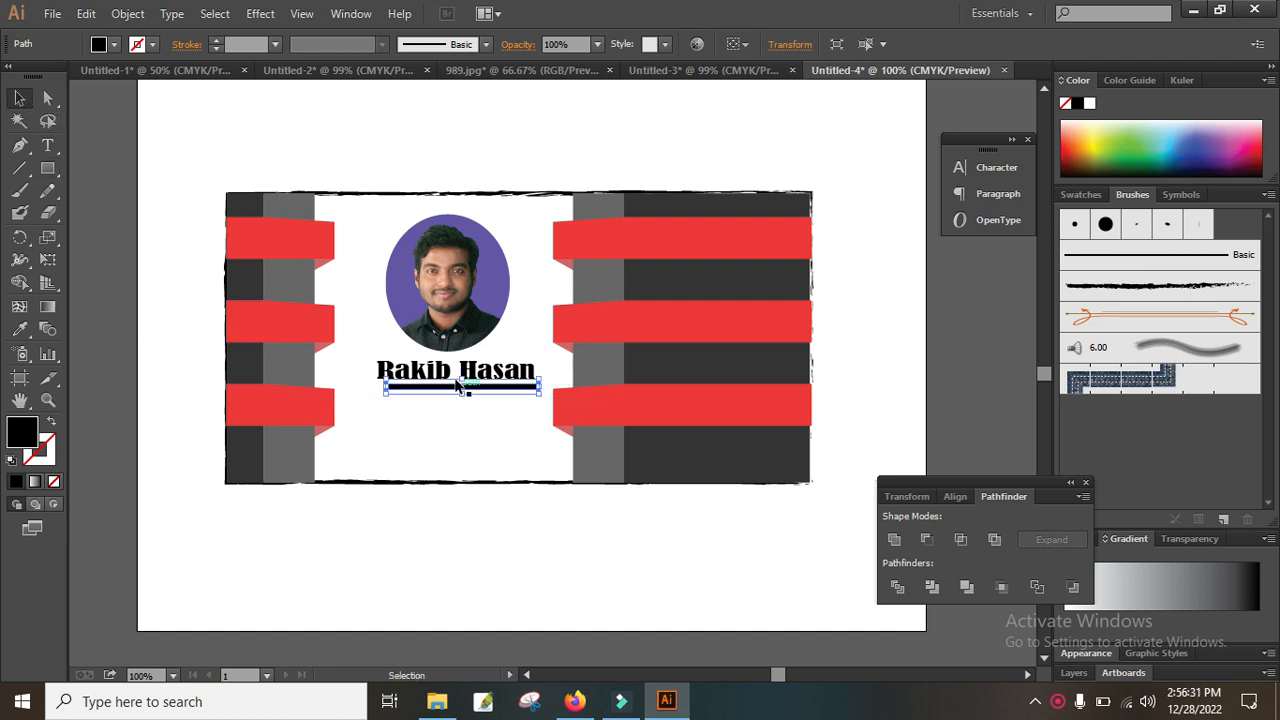
click(425, 374)
drag(425, 372, 440, 415)
key(t)
drag(537, 410, 297, 415)
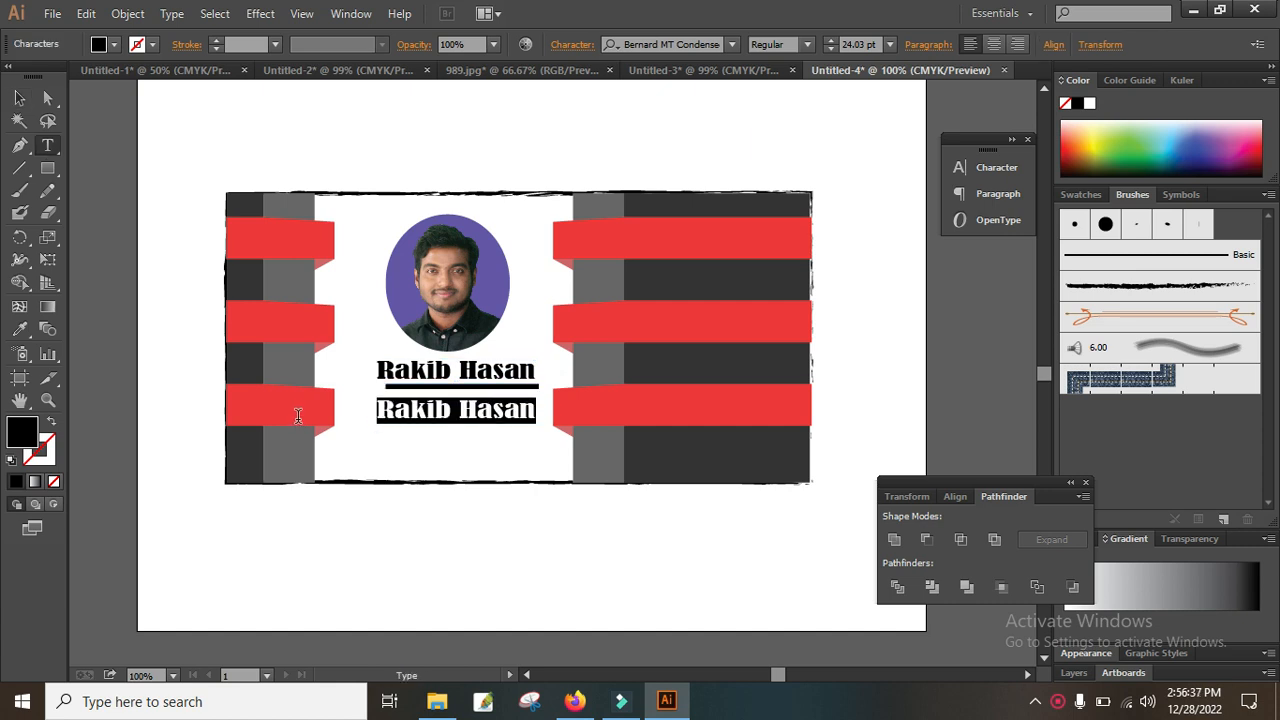
text(Dir)
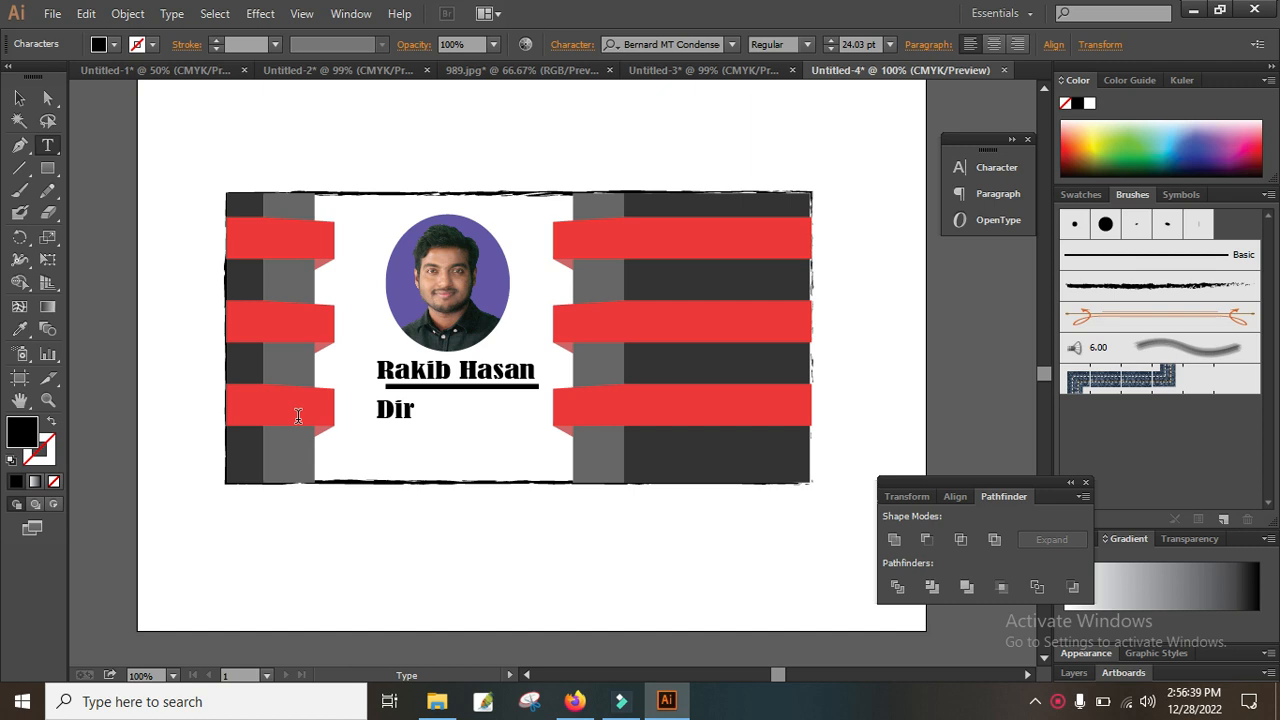
text(ector)
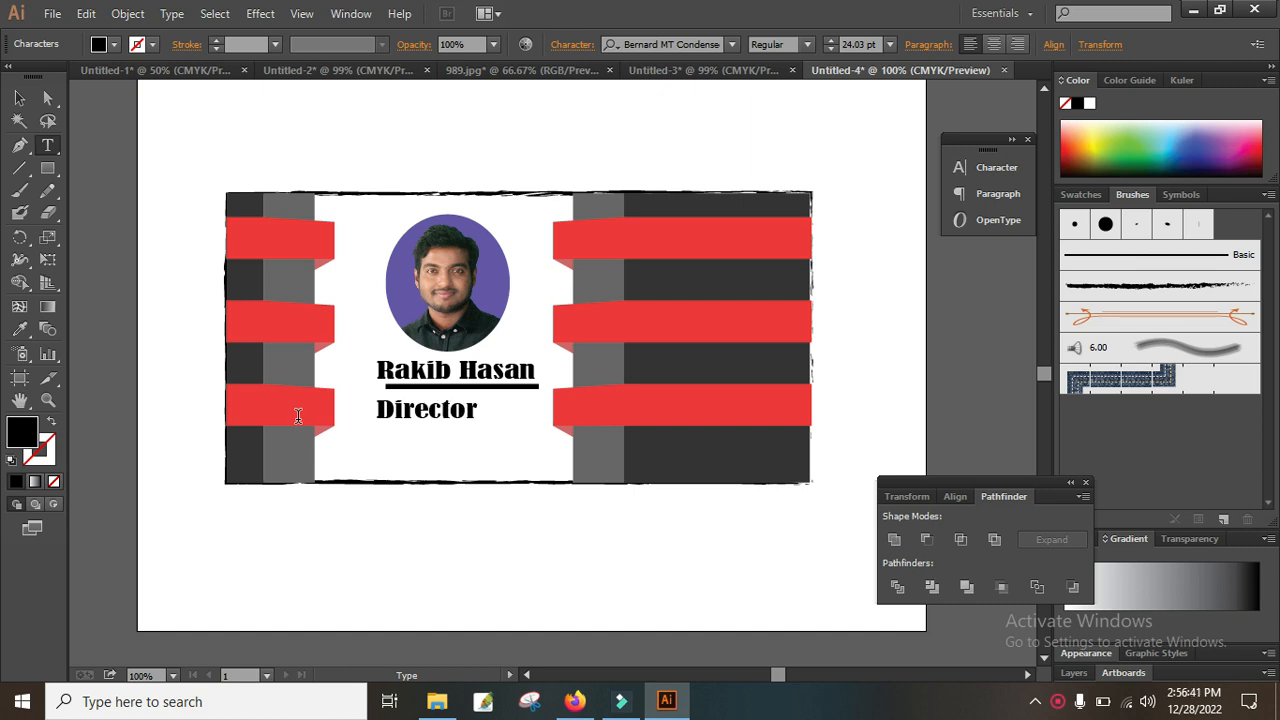
Shrink the "Director" text and align it under the right end of the underline.
click(19, 97)
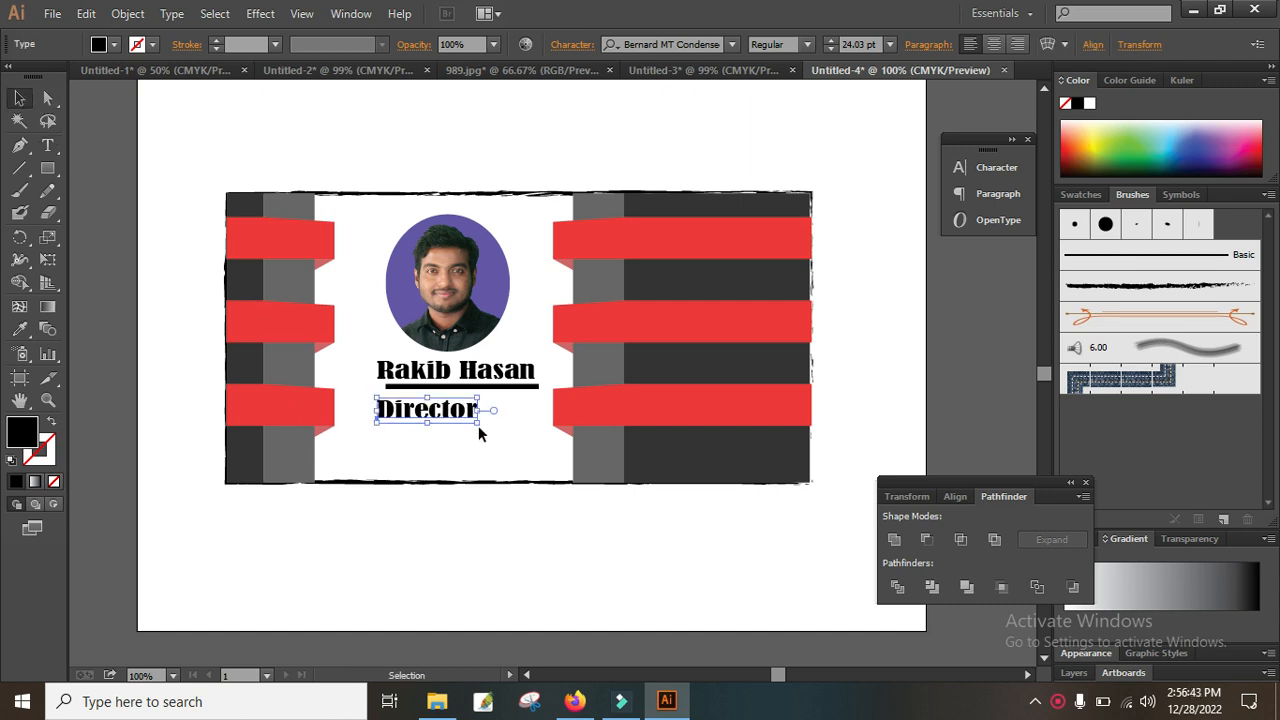
drag(479, 425, 526, 404)
click(171, 160)
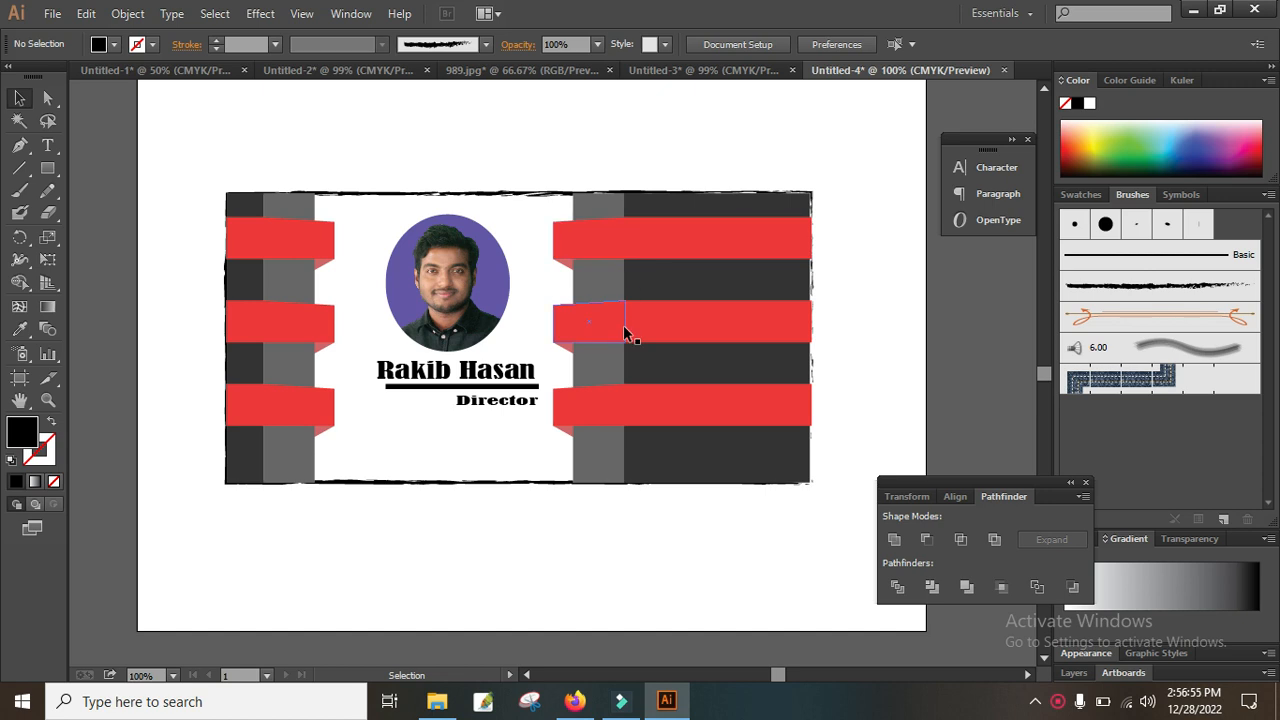
Narrow the card's left gray panels and red ribbons together, keeping their outer edge in place.
drag(349, 209, 244, 480)
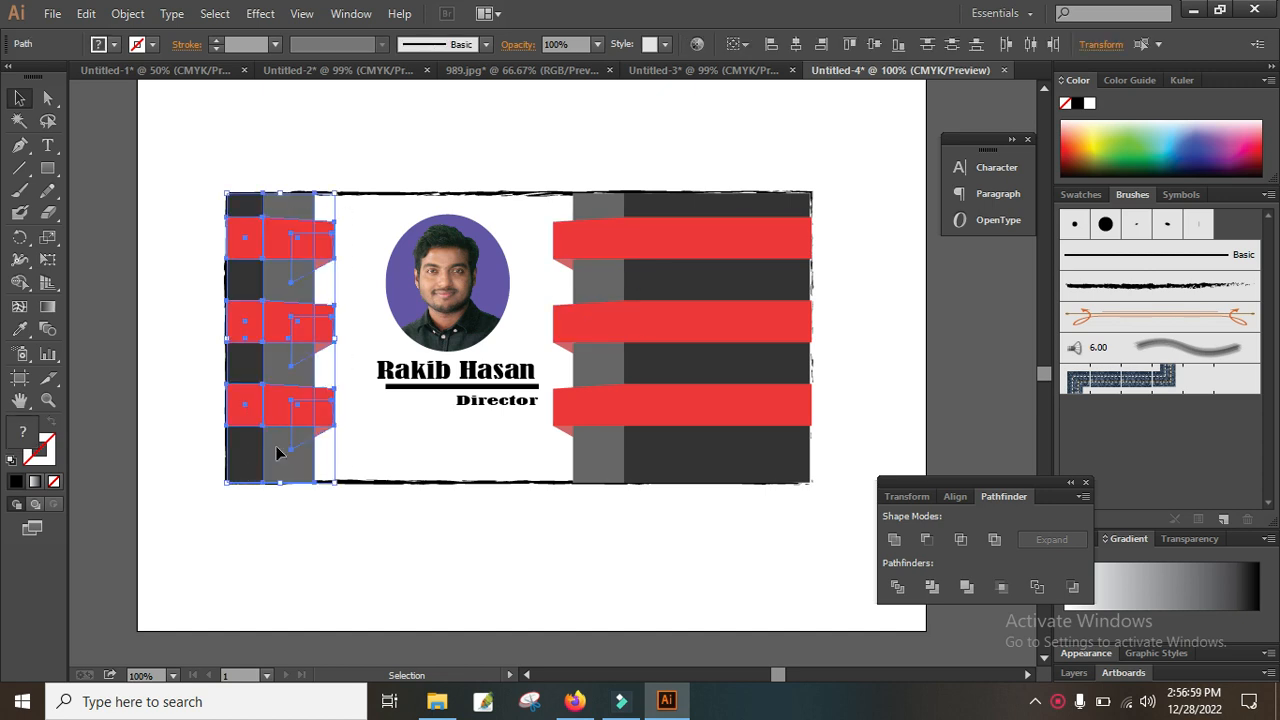
drag(333, 340, 306, 337)
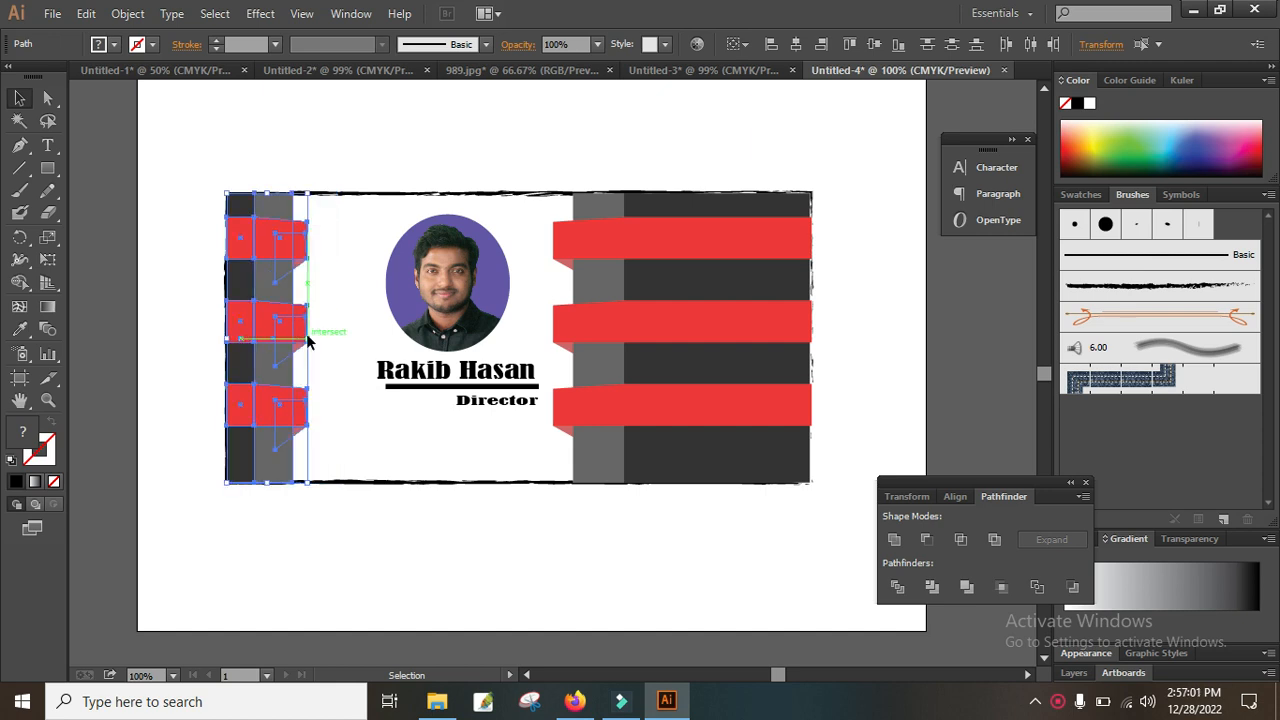
click(413, 556)
Move the portrait, name, underline and title together slightly left and up within the white area.
drag(363, 232, 484, 425)
drag(475, 315, 447, 311)
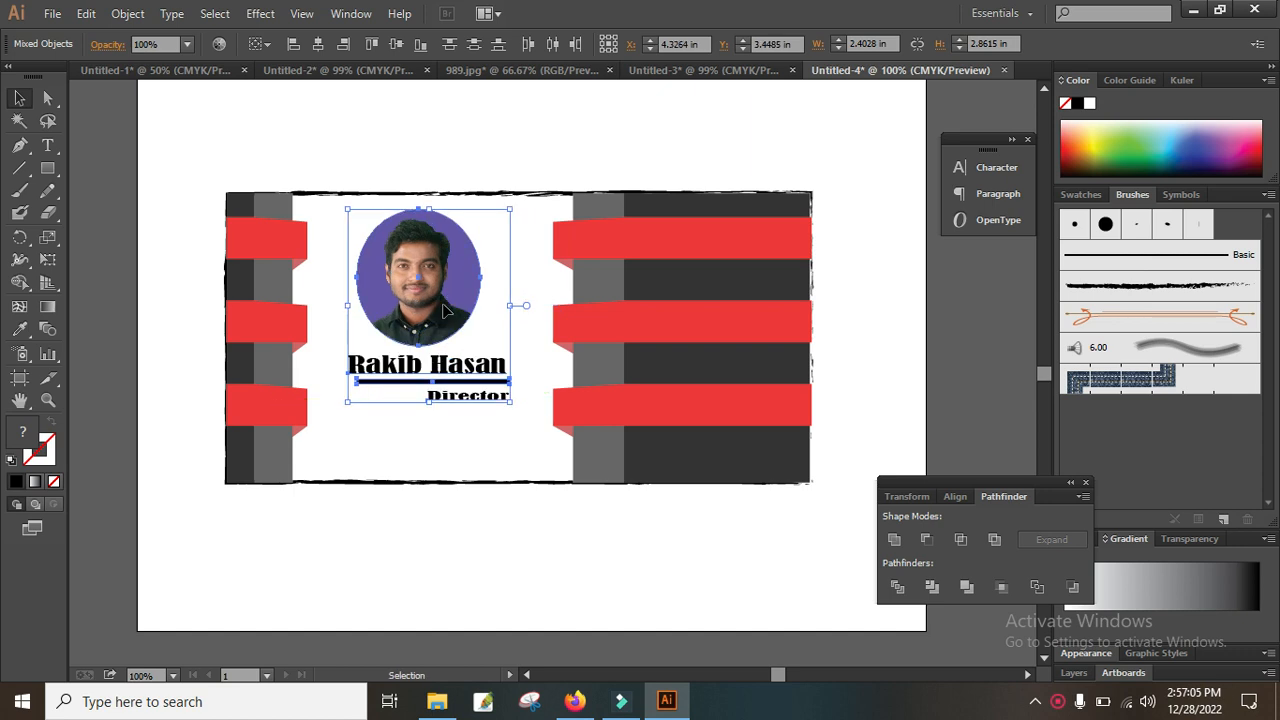
click(476, 566)
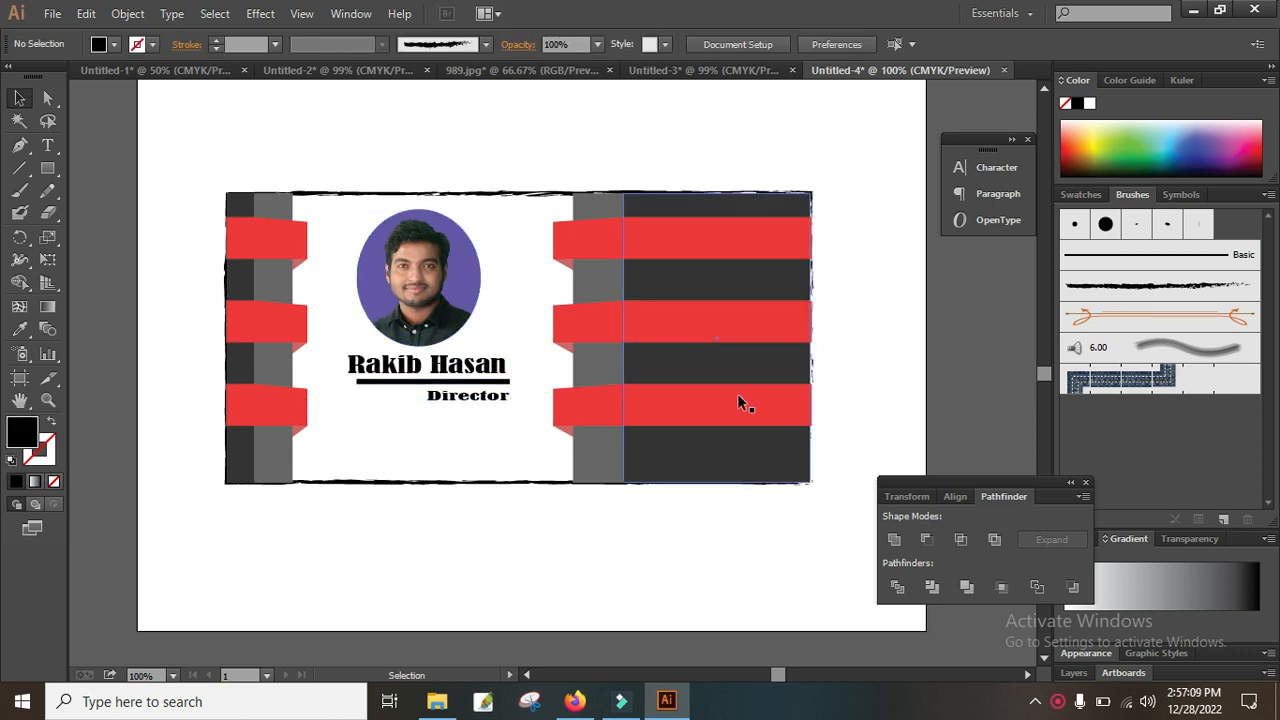
drag(659, 537, 654, 606)
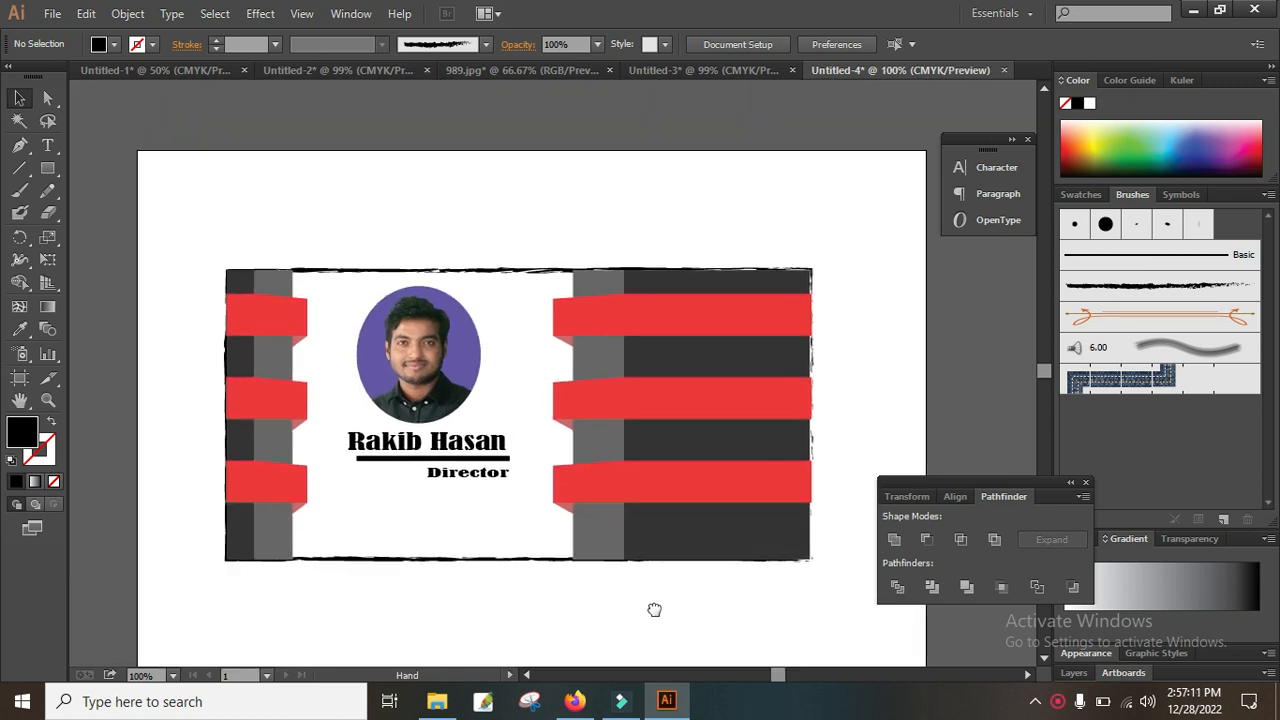
drag(848, 249, 232, 600)
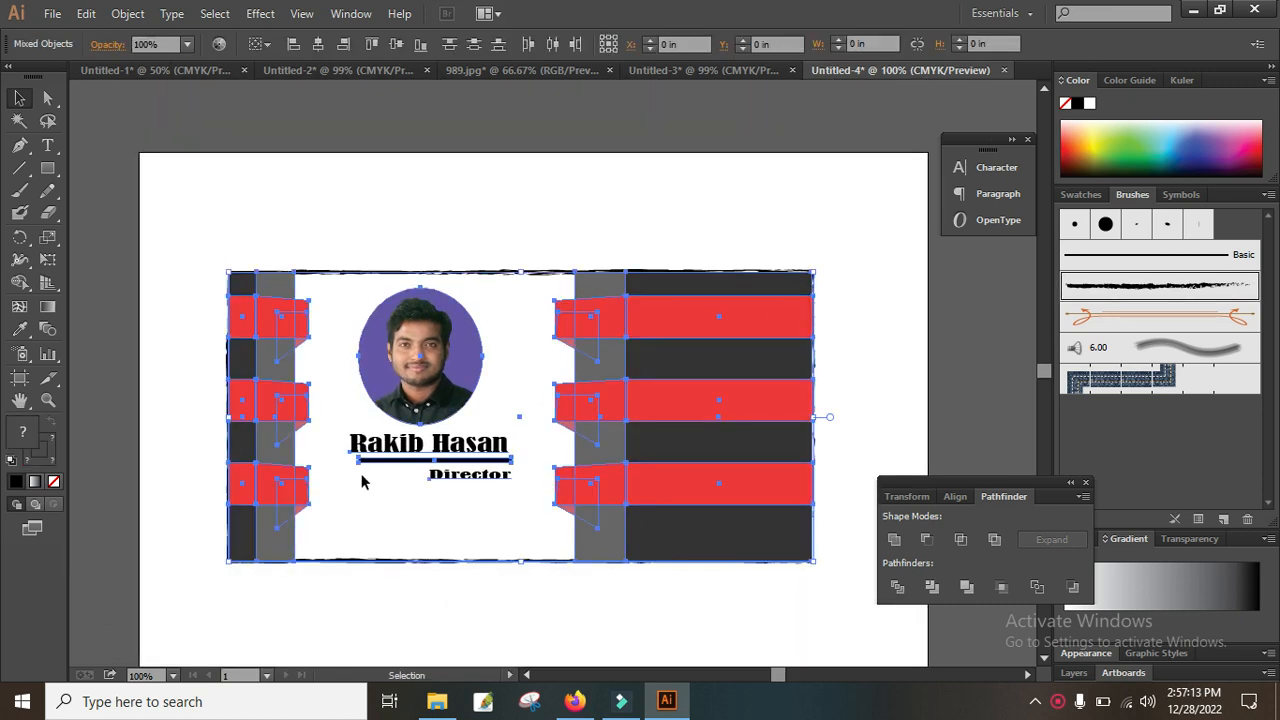
click(438, 214)
drag(599, 321, 574, 495)
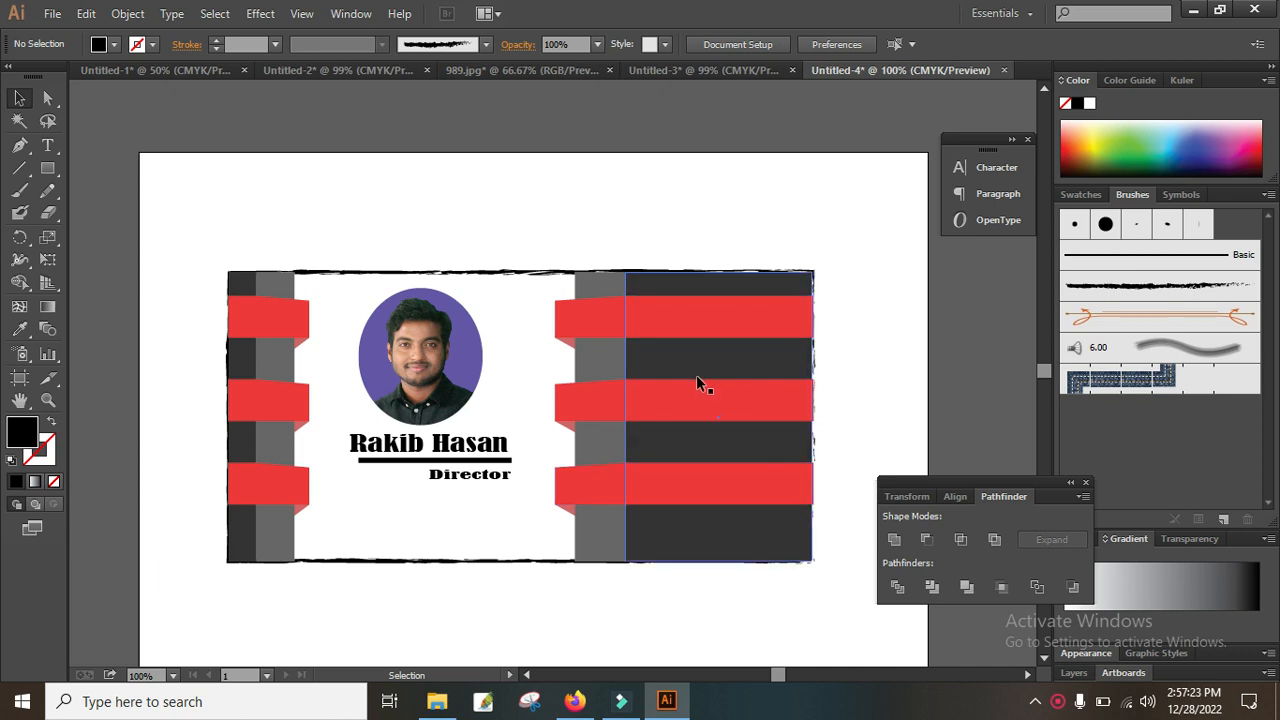
drag(676, 411, 674, 336)
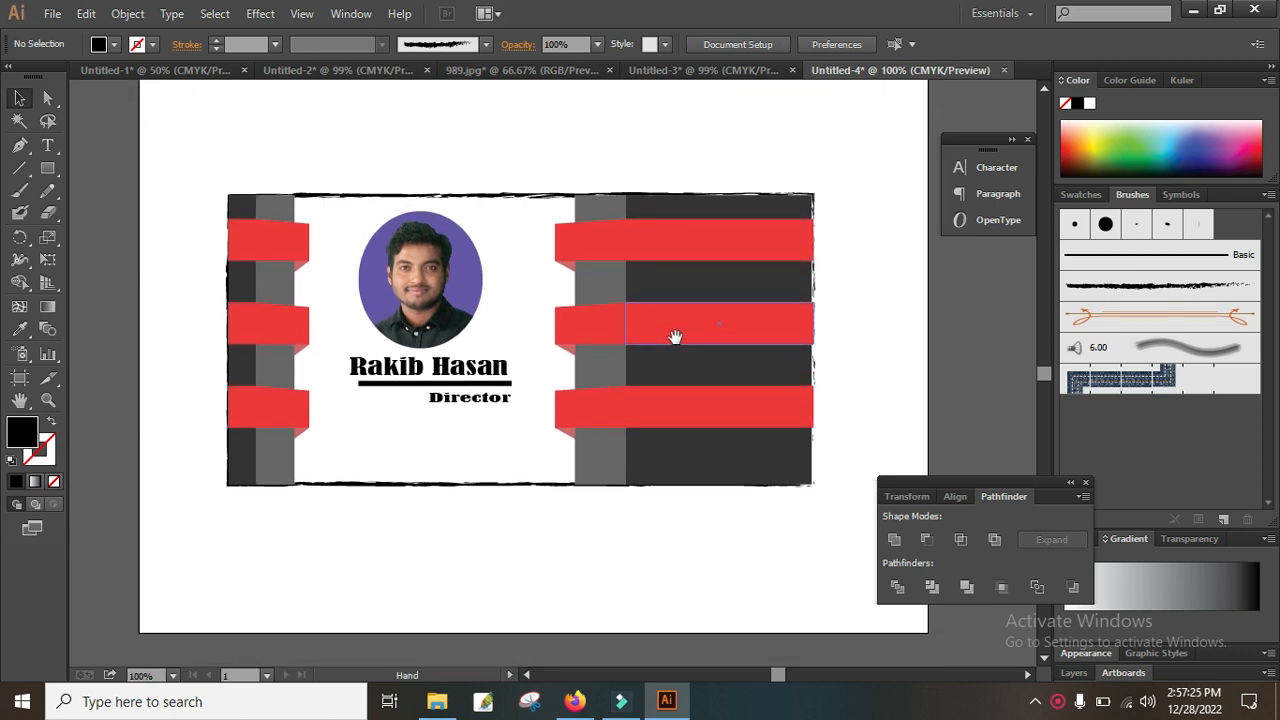
Move the whole card up to the top of the artboard and group all its objects.
drag(191, 572, 136, 570)
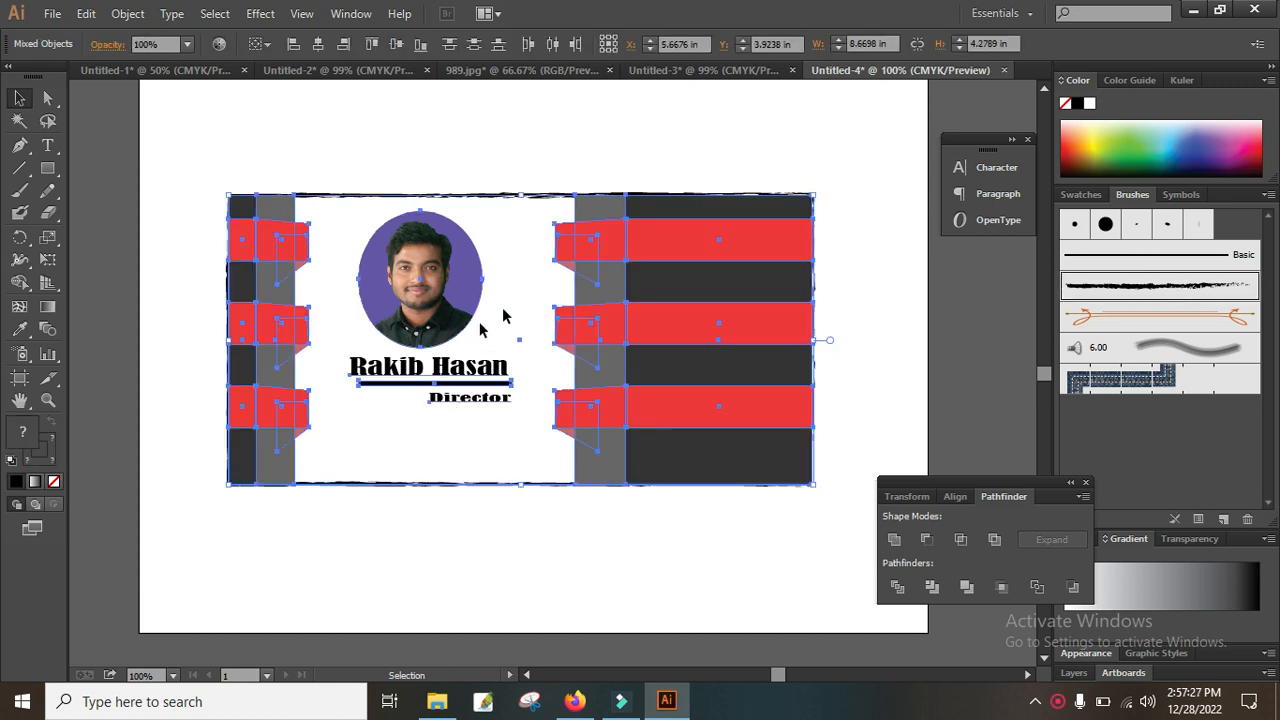
drag(603, 345, 608, 220)
right_click(609, 215)
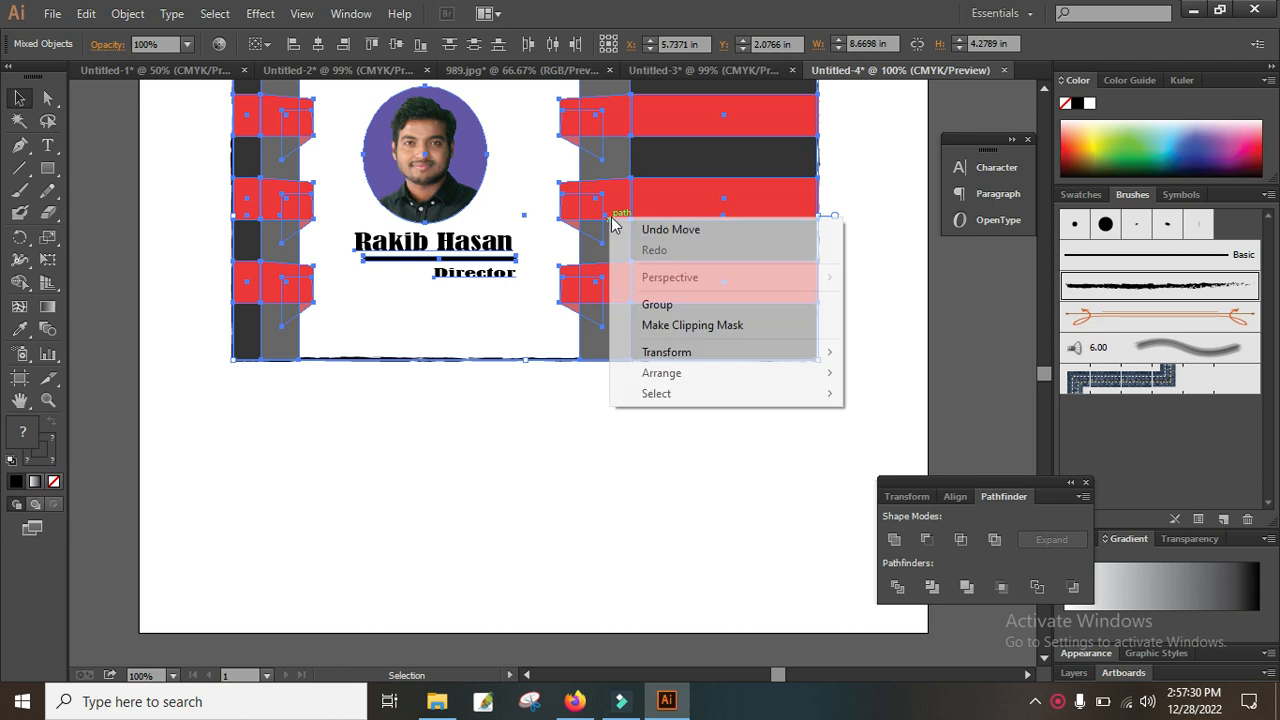
click(664, 304)
key(ctrl+shift+a)
Scale the grouped card down to about 6.7 by 3.3 in and position it near the artboard's top edge.
drag(652, 195, 648, 393)
drag(808, 551, 742, 517)
click(729, 566)
drag(660, 455, 686, 440)
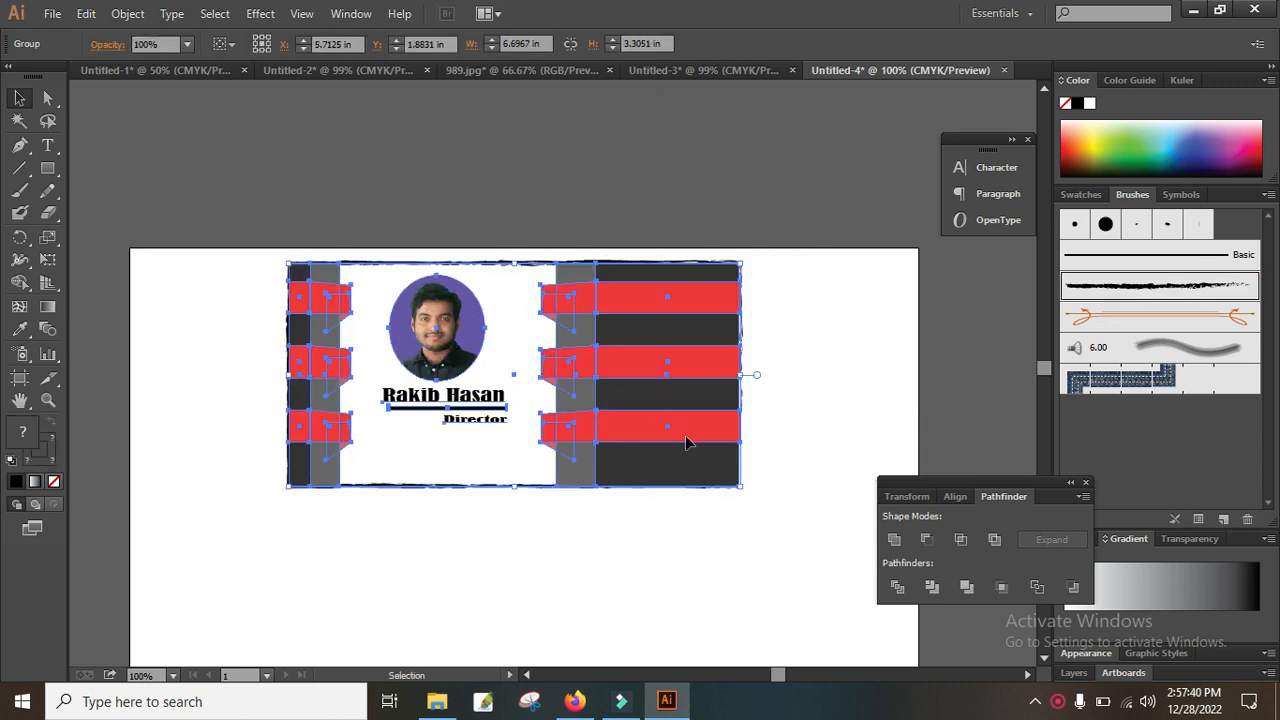
click(786, 400)
Duplicate the grouped card directly below the original and ungroup the copy.
drag(691, 449, 640, 298)
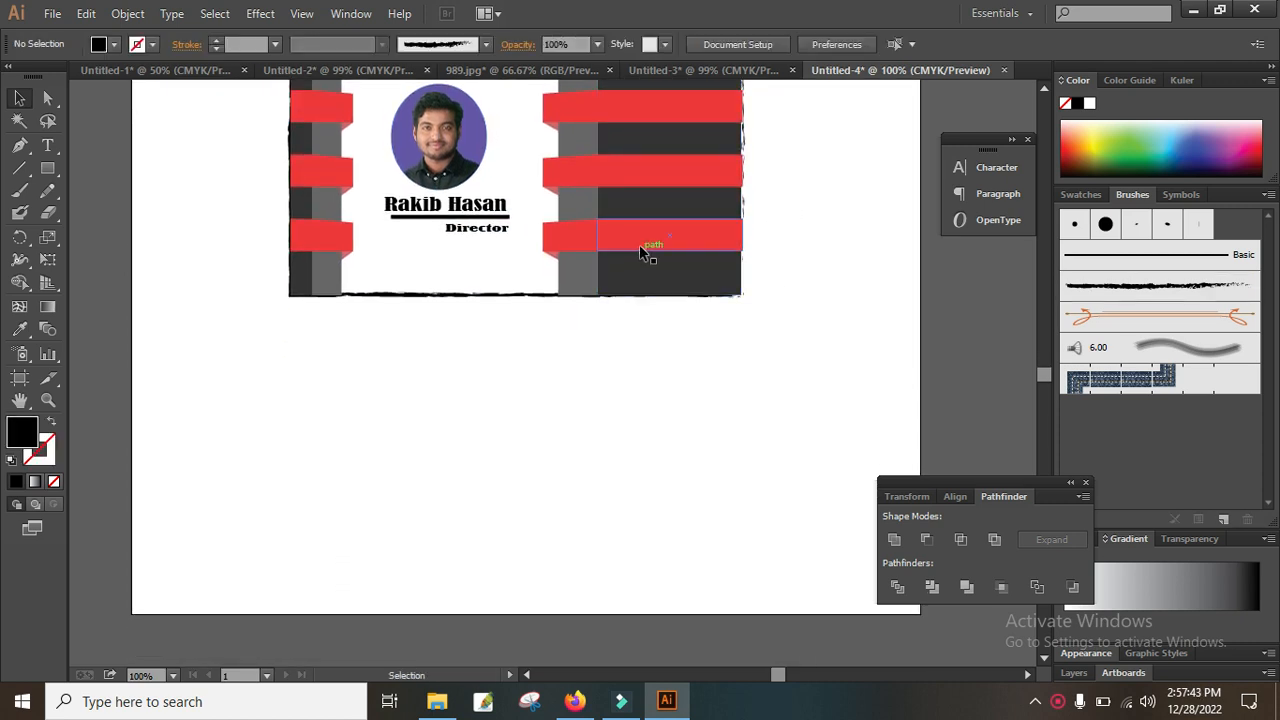
click(639, 245)
drag(639, 245, 640, 493)
click(780, 366)
right_click(651, 354)
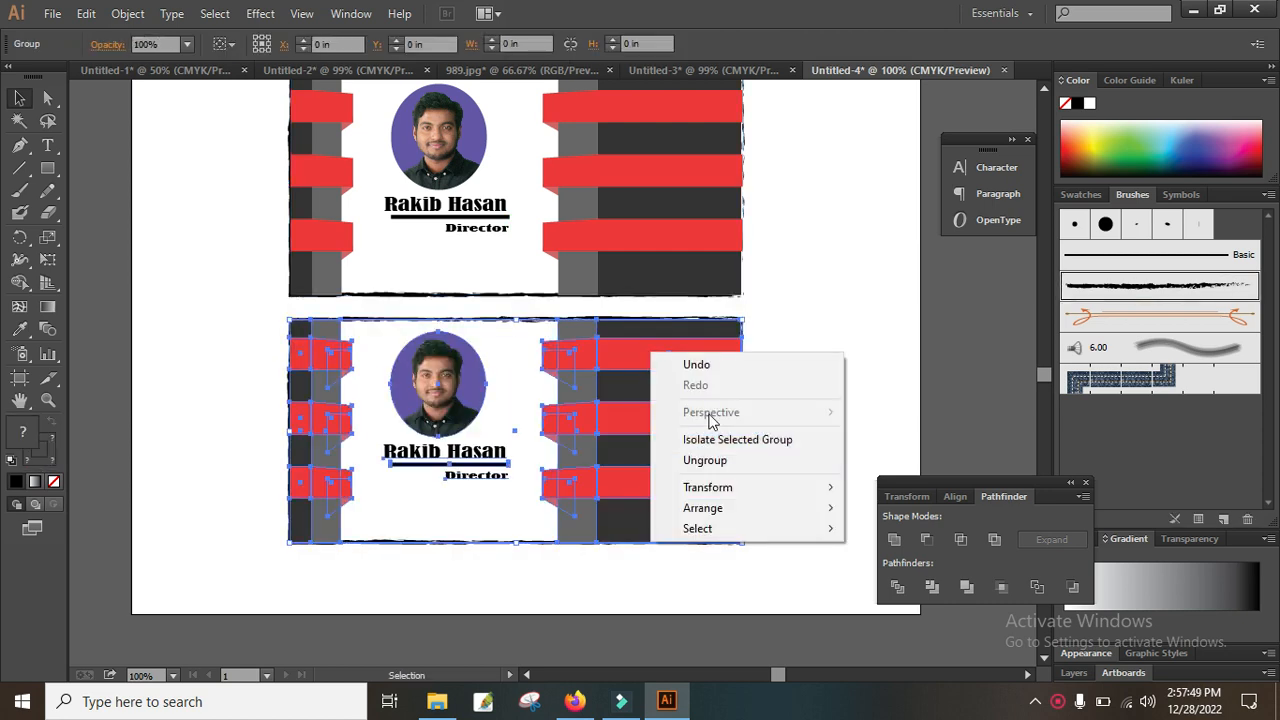
click(705, 460)
click(829, 394)
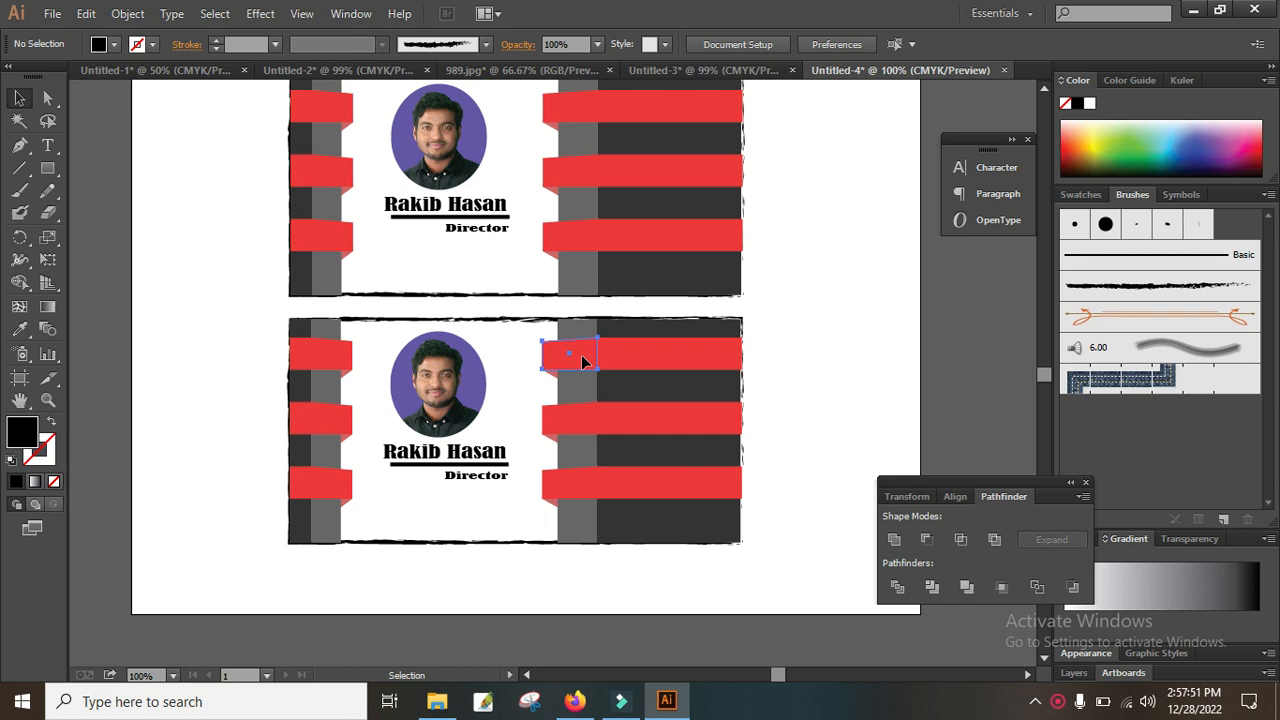
Delete the three red ribbon bands and their angled ends from the right side of the lower card.
click(626, 357)
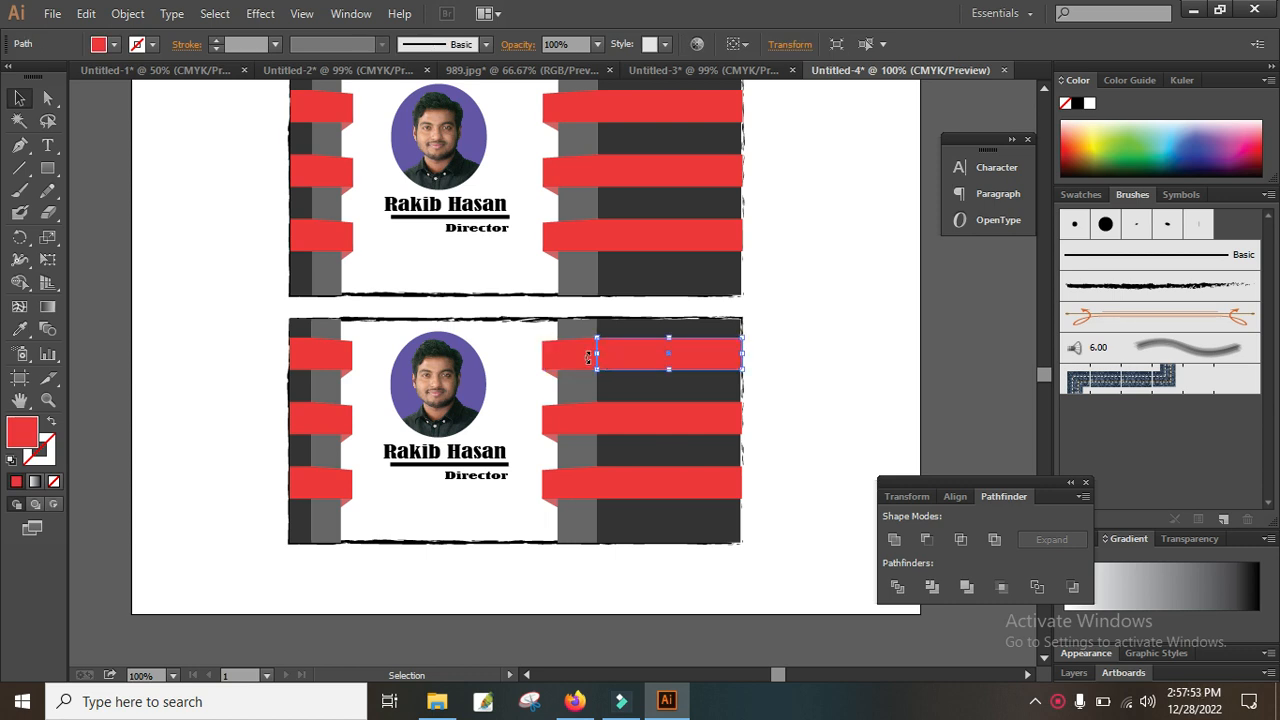
shift+click(588, 357)
shift+click(630, 425)
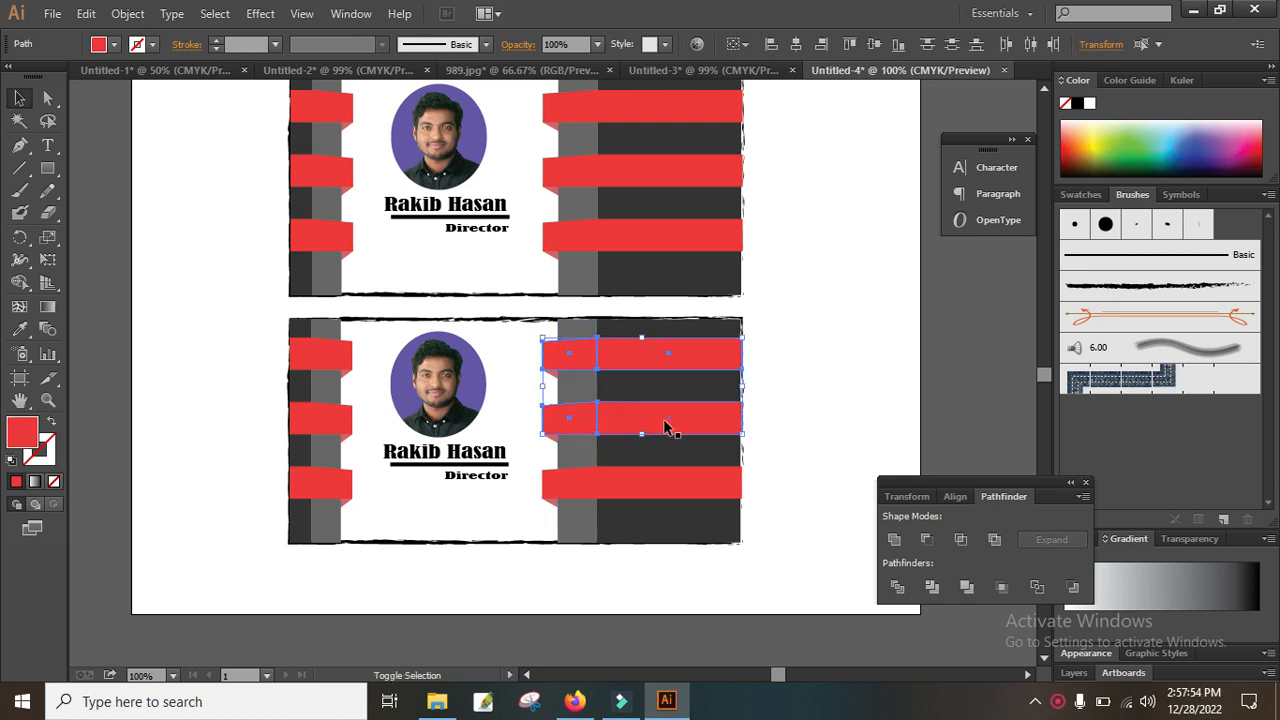
shift+click(652, 485)
key(Delete)
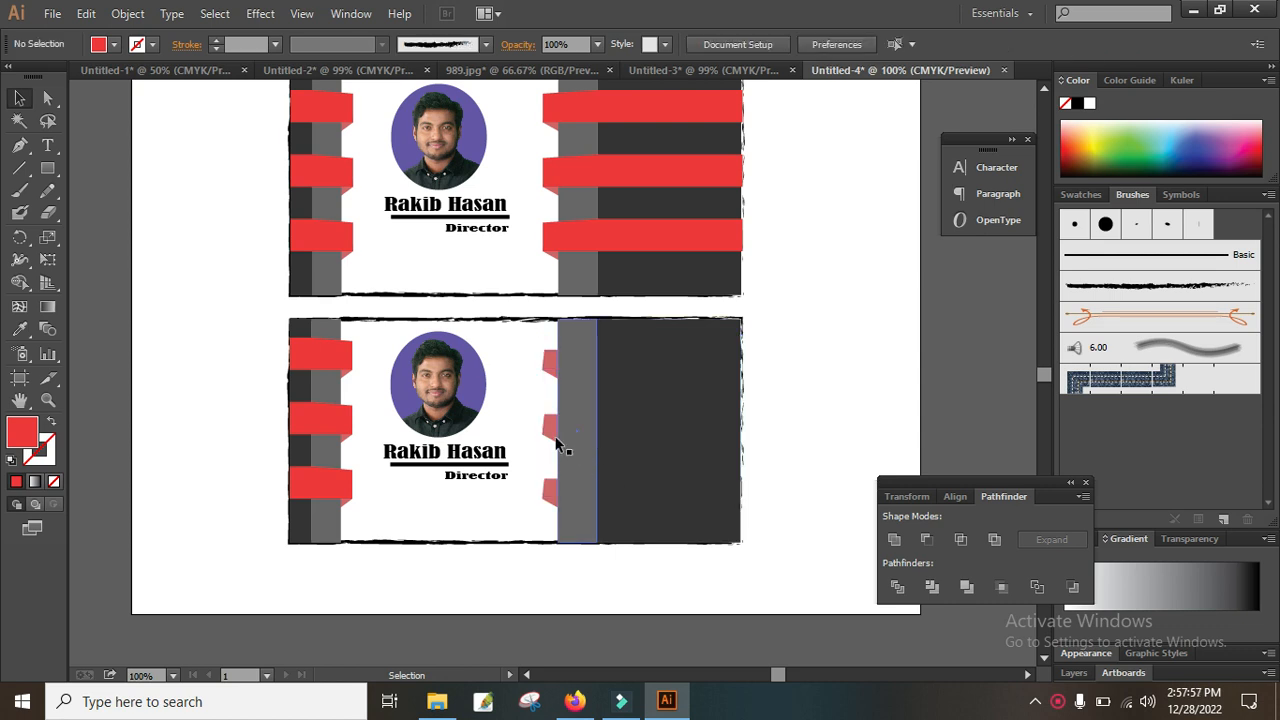
Delete the three leftover ribbon fold pieces beside the lower card's right gray panel.
click(548, 433)
key(Delete)
click(552, 364)
key(Delete)
click(551, 497)
key(Delete)
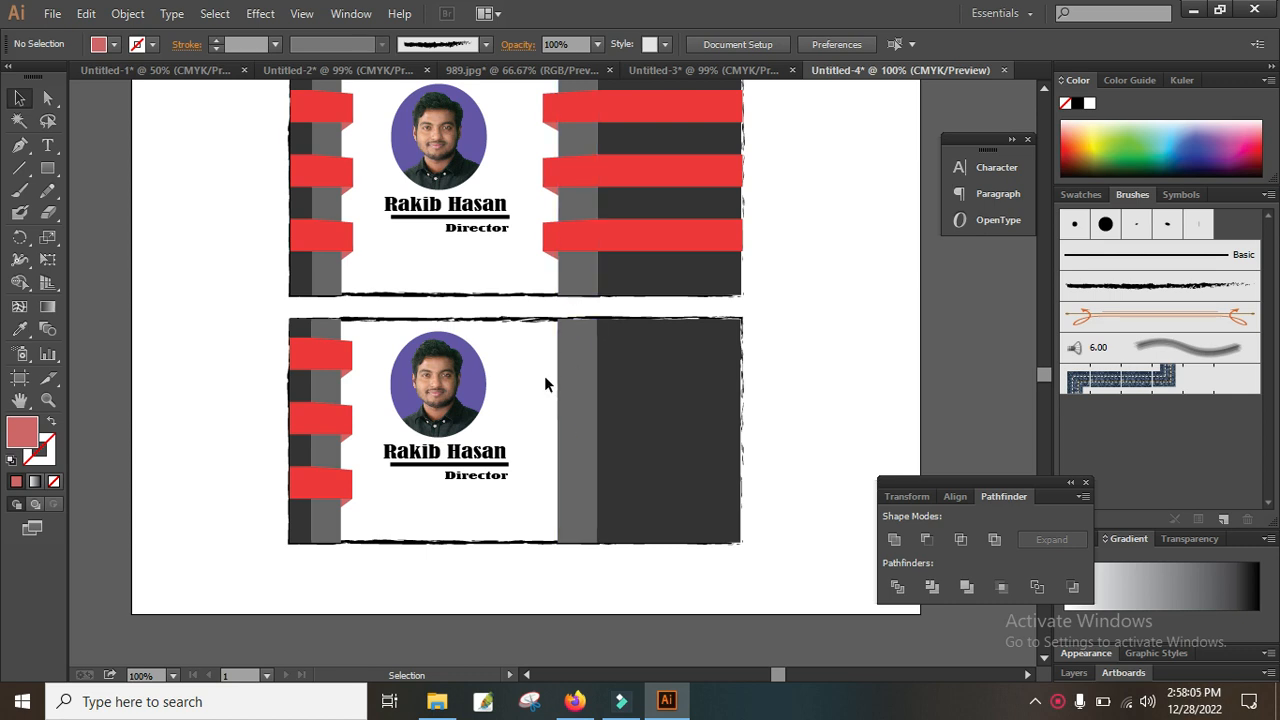
Narrow the lower card's two right gray panels by moving their inner edge to the right.
click(606, 430)
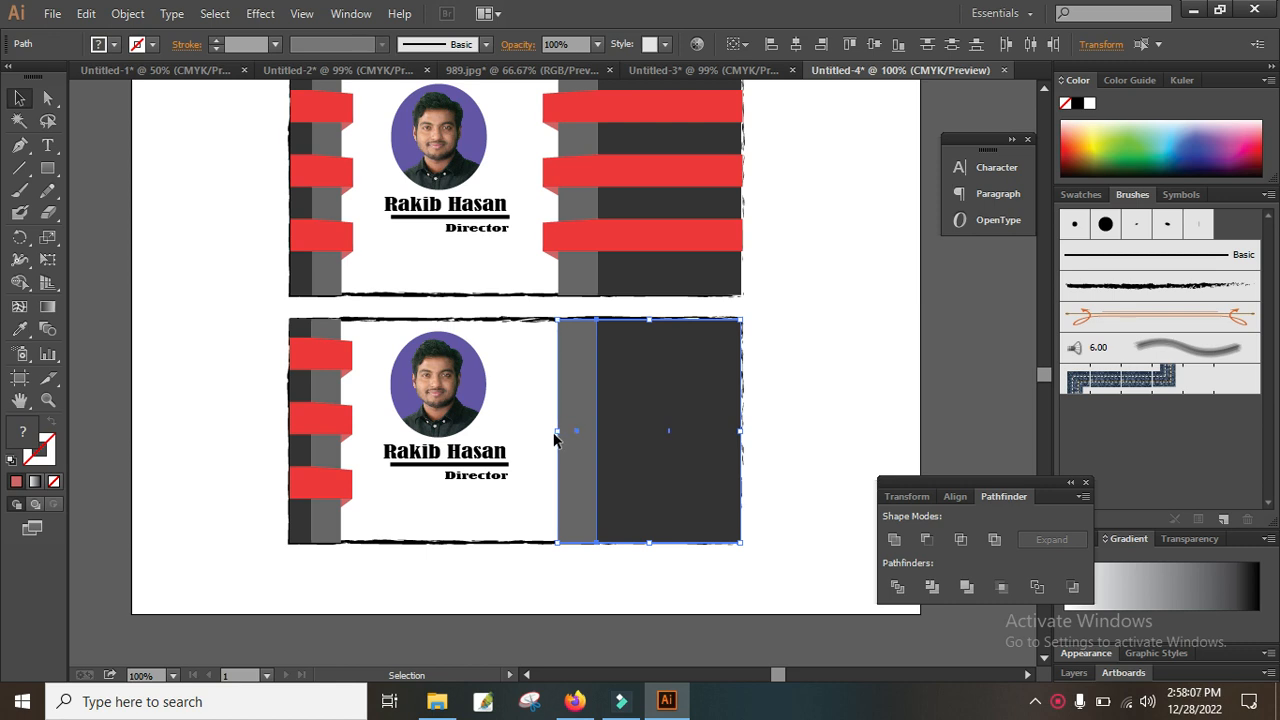
drag(560, 430, 597, 430)
click(895, 445)
Draw a wide rectangle across the middle of the lower card's right gray panels and fill it with the upper card's ribbon red using the Eyedropper.
click(47, 170)
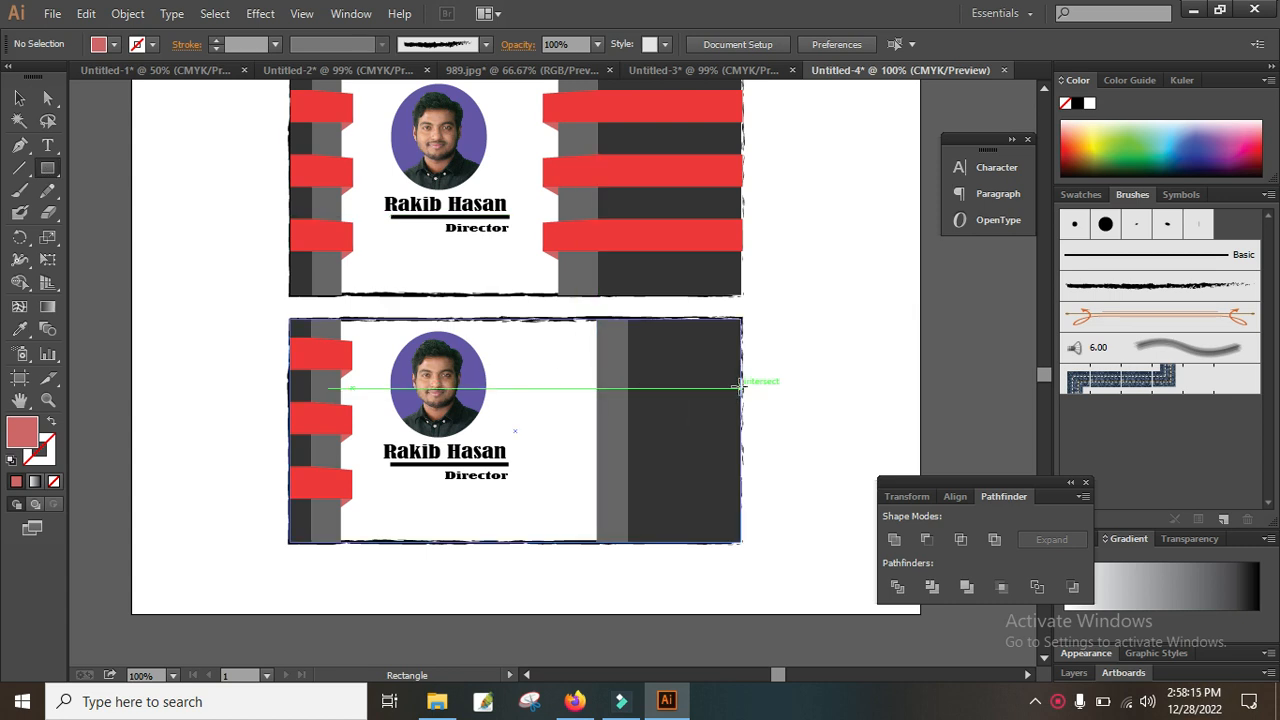
drag(742, 386, 598, 466)
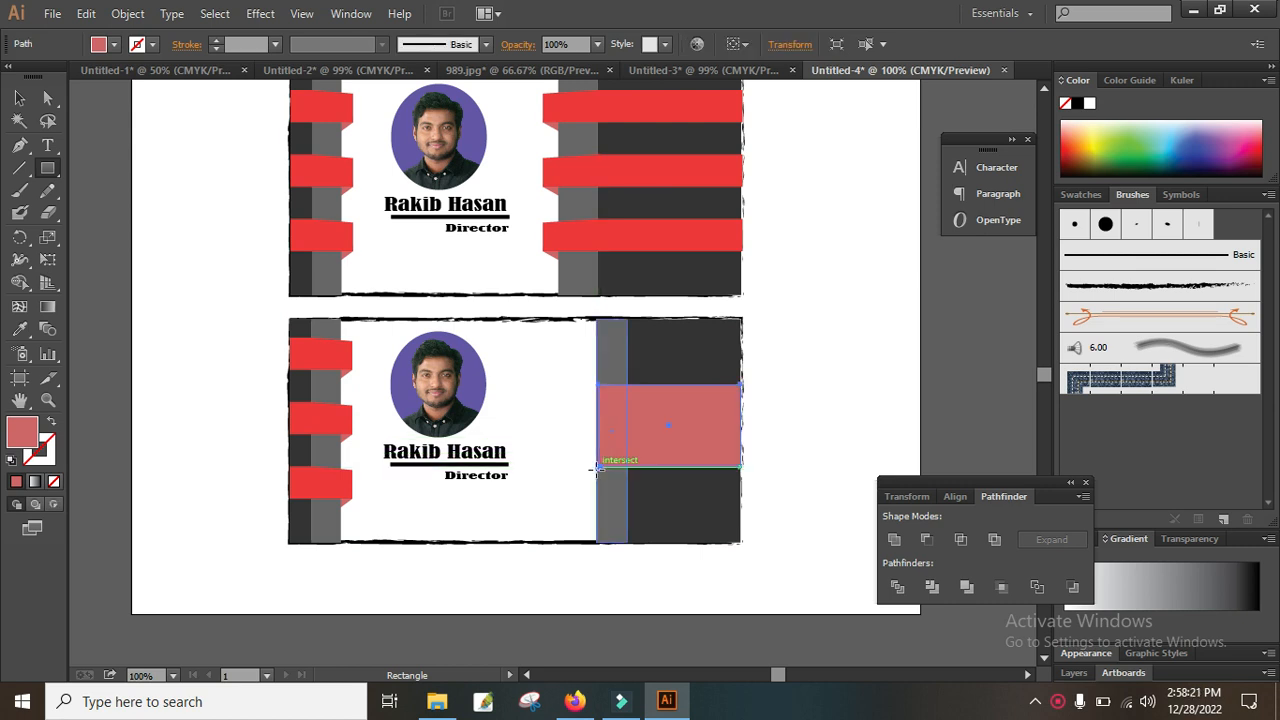
click(19, 97)
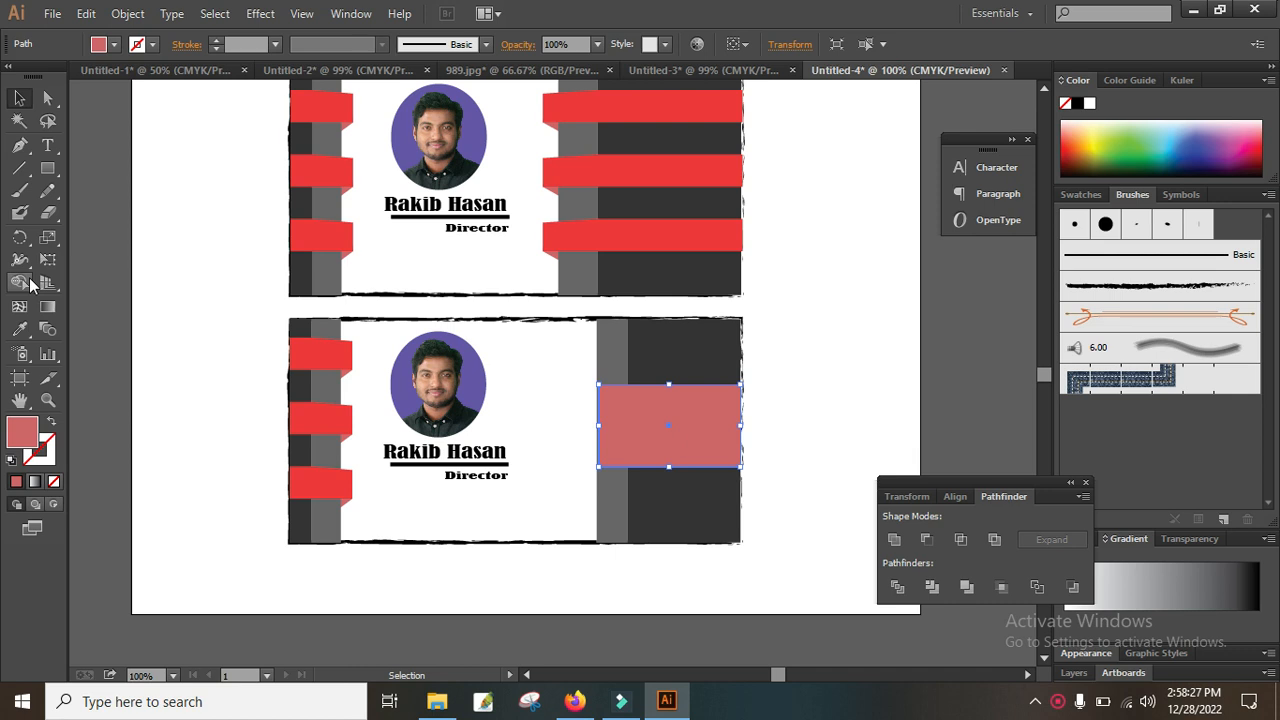
click(19, 329)
click(730, 226)
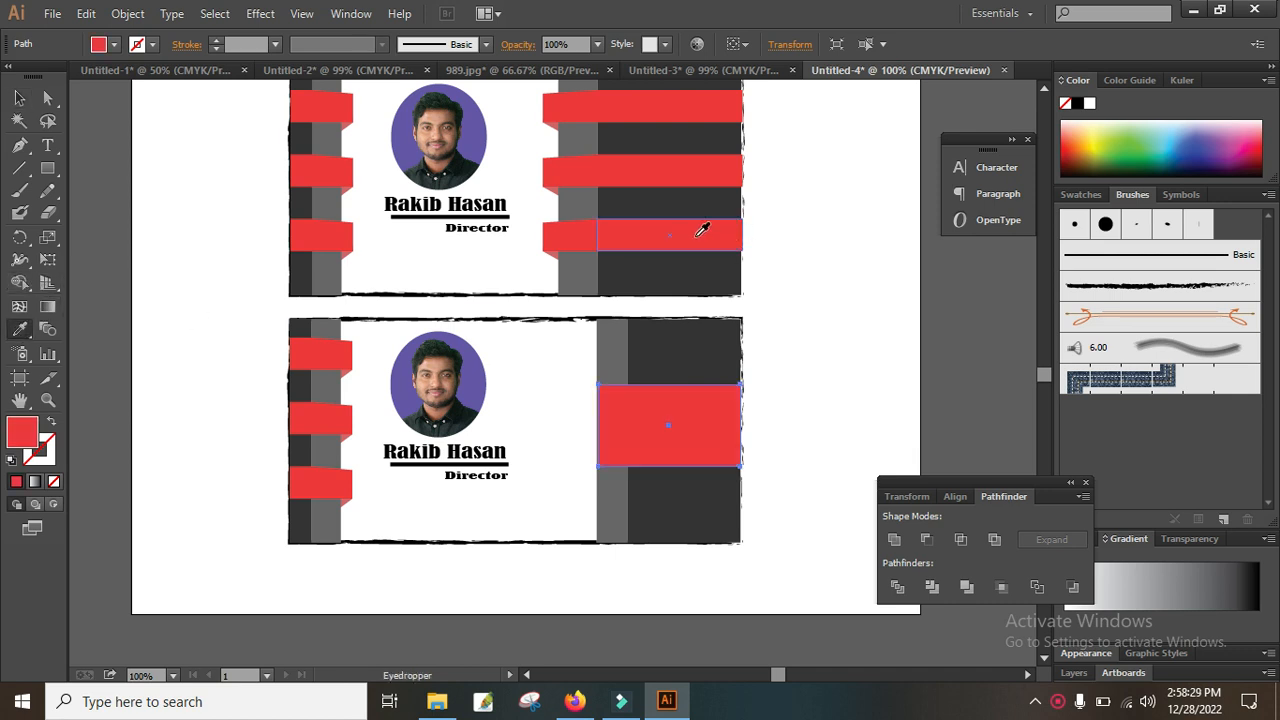
key(v)
click(808, 376)
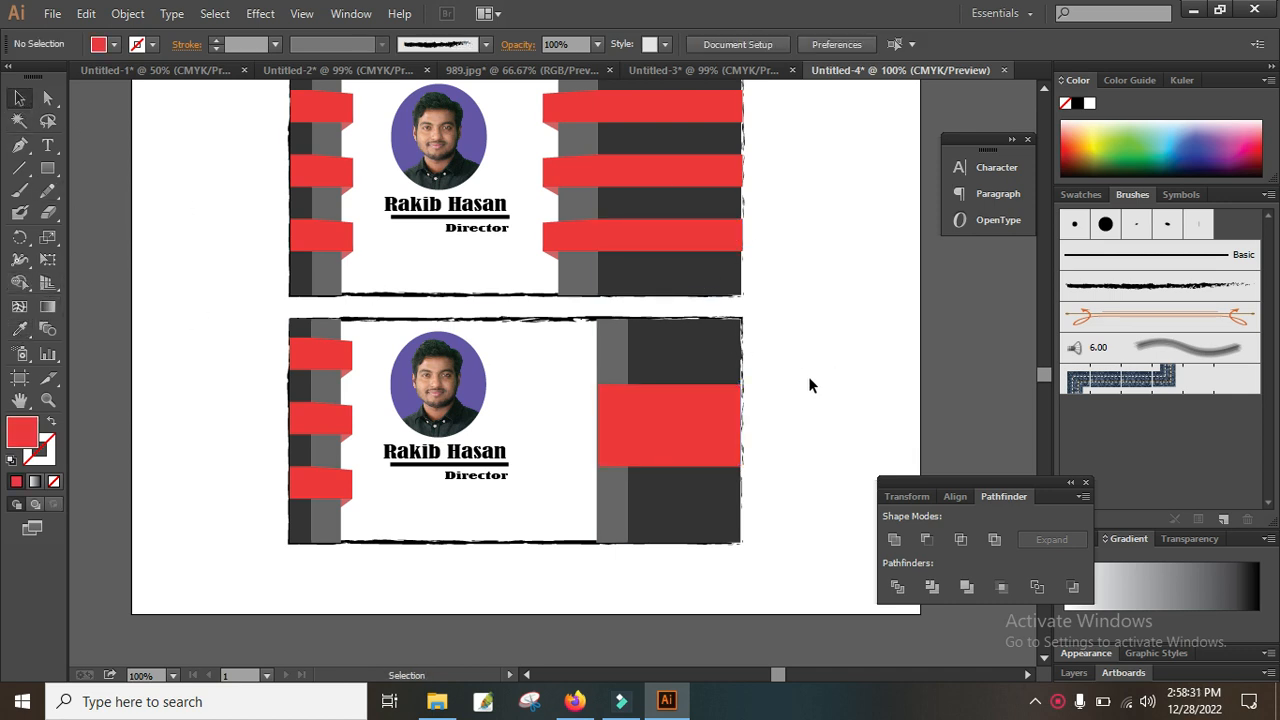
Narrow the lower card's red rectangle to the dark gray panel's width and fill it with white.
click(677, 426)
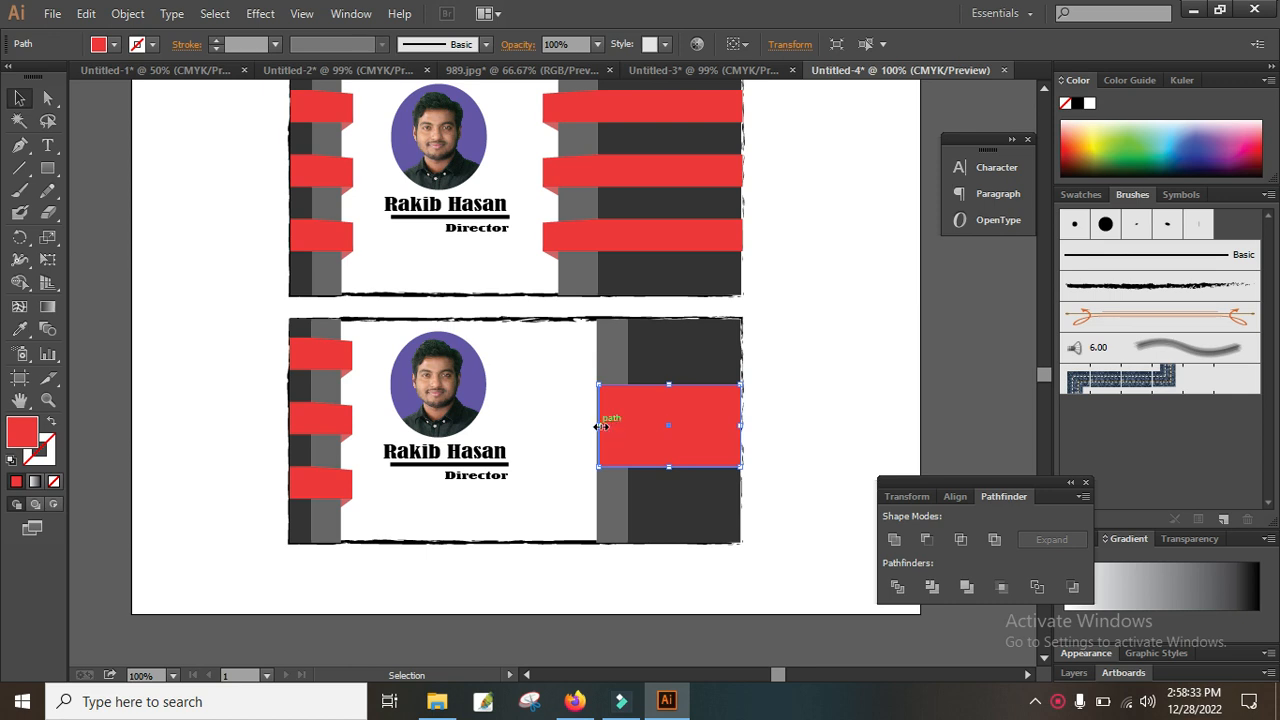
drag(600, 426, 628, 426)
click(814, 406)
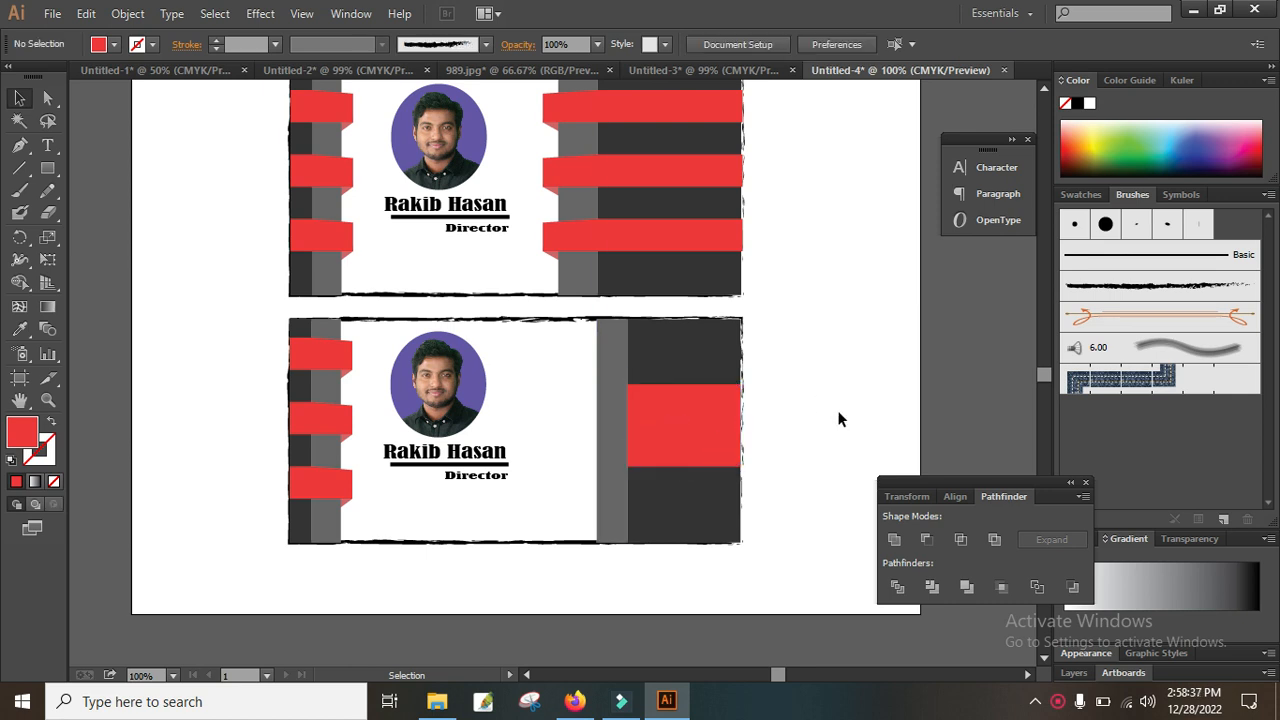
click(672, 424)
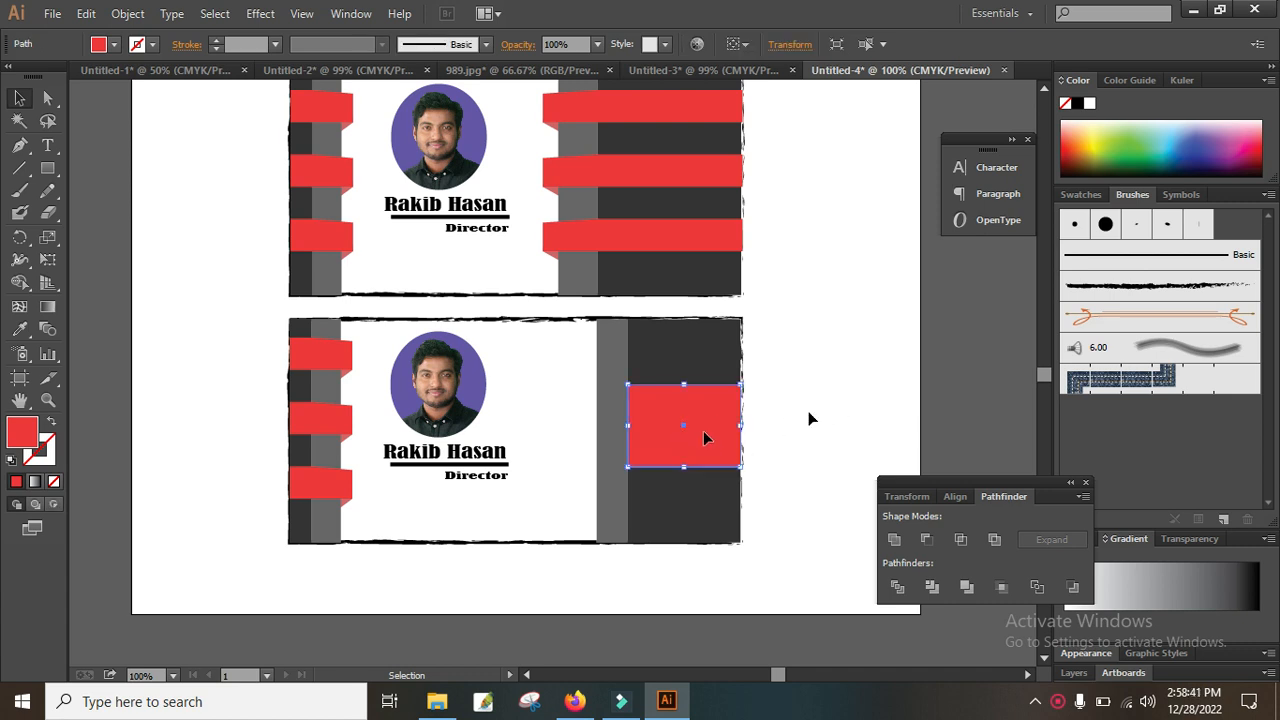
click(1090, 104)
click(868, 301)
Place the linked file qrcode.eps and scale it to fit the height of the white rectangle, against the lower card's outer edge.
click(684, 410)
click(50, 14)
click(100, 317)
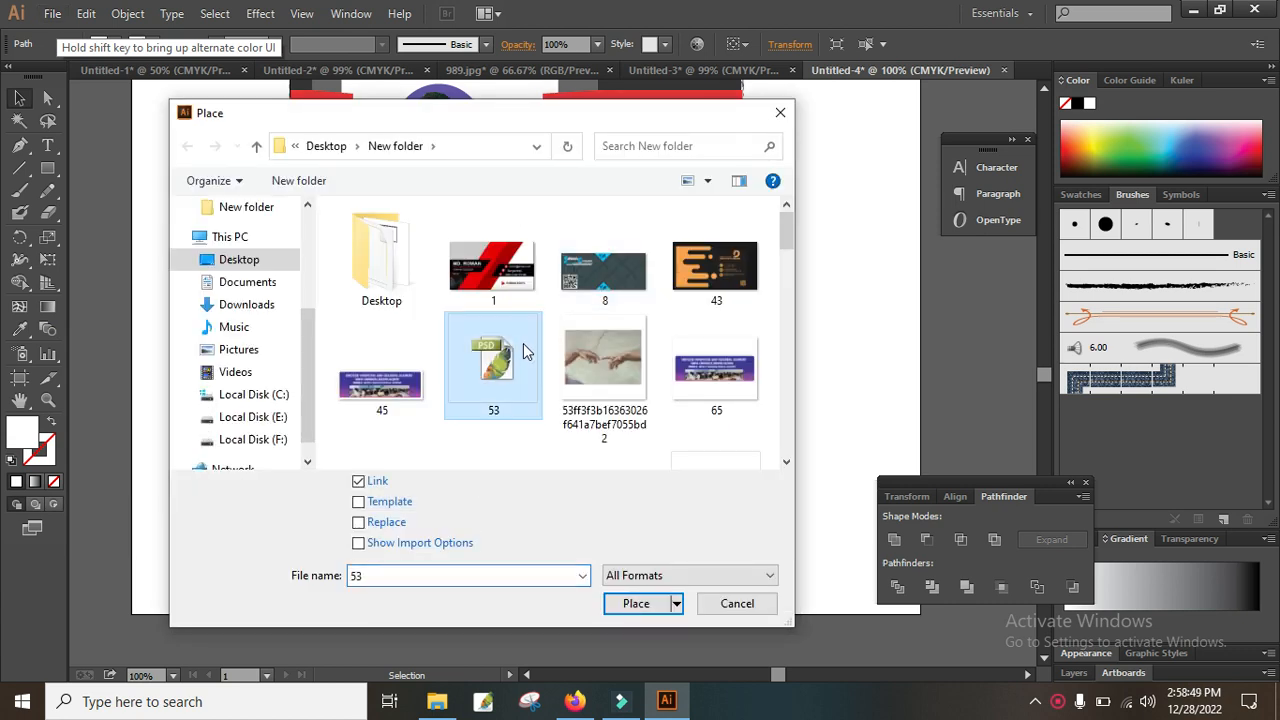
scroll(525, 350, down, 10)
scroll(537, 362, down, 5)
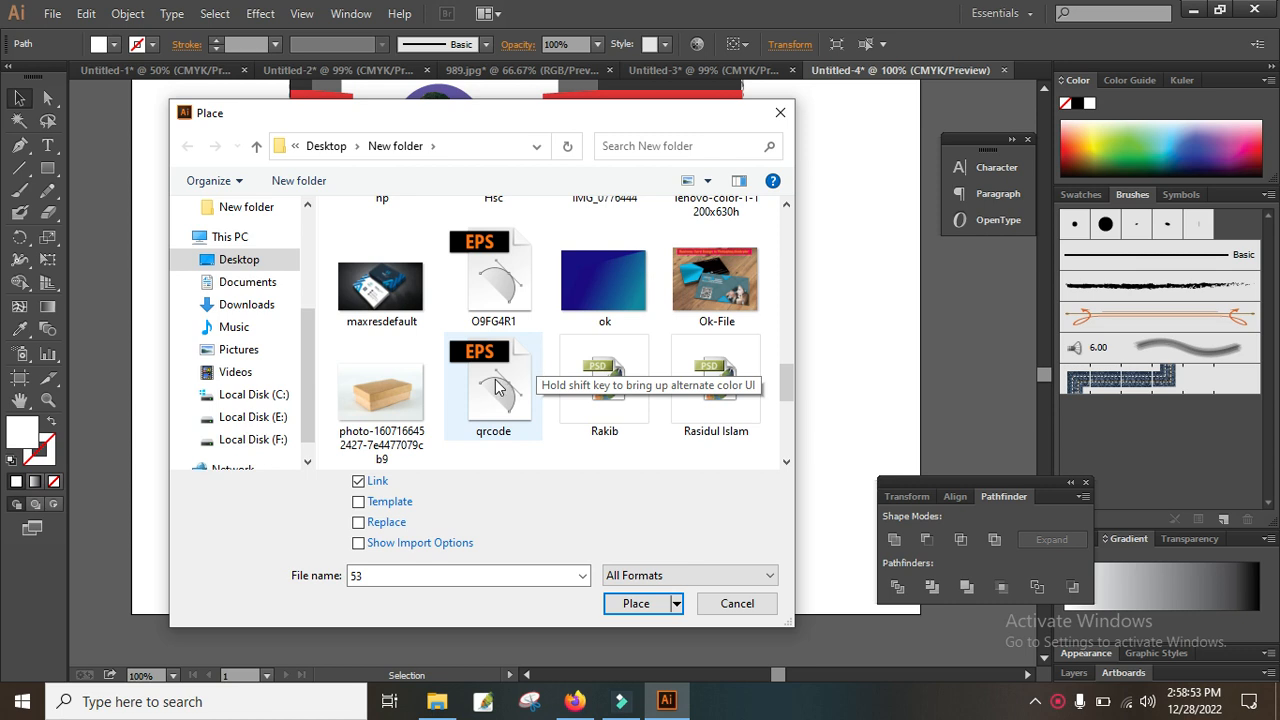
double_click(495, 383)
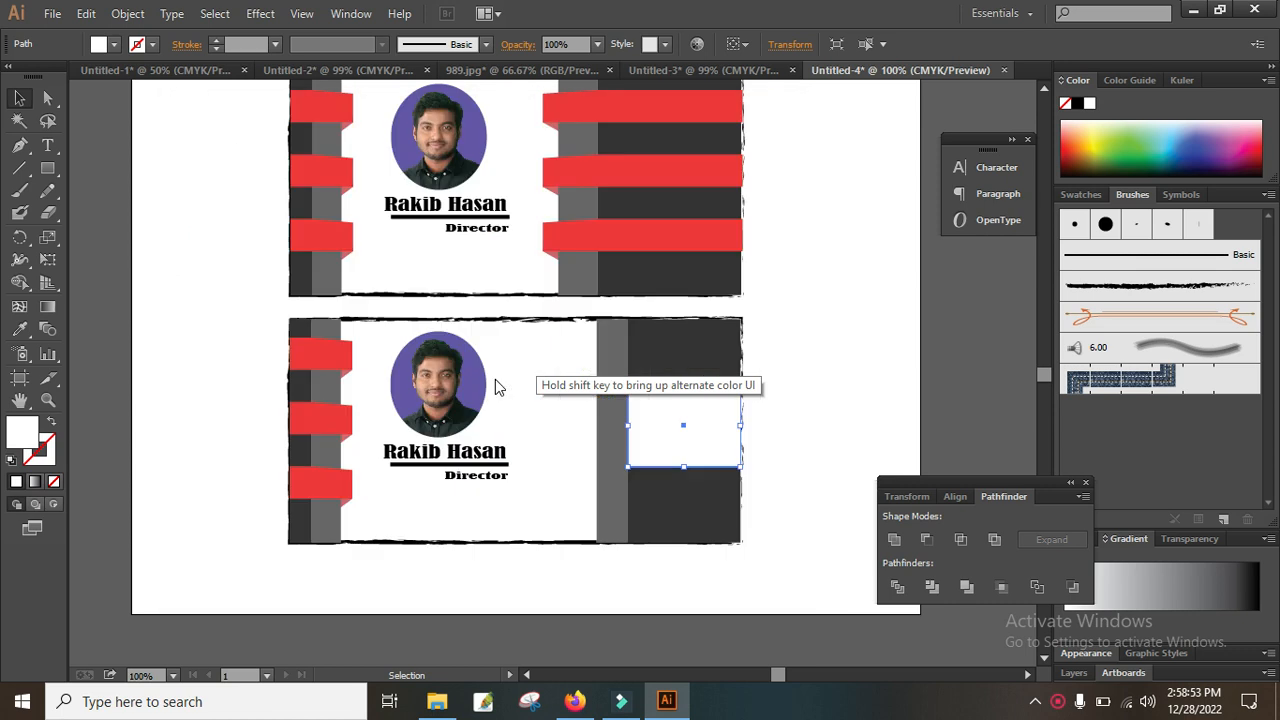
click(609, 352)
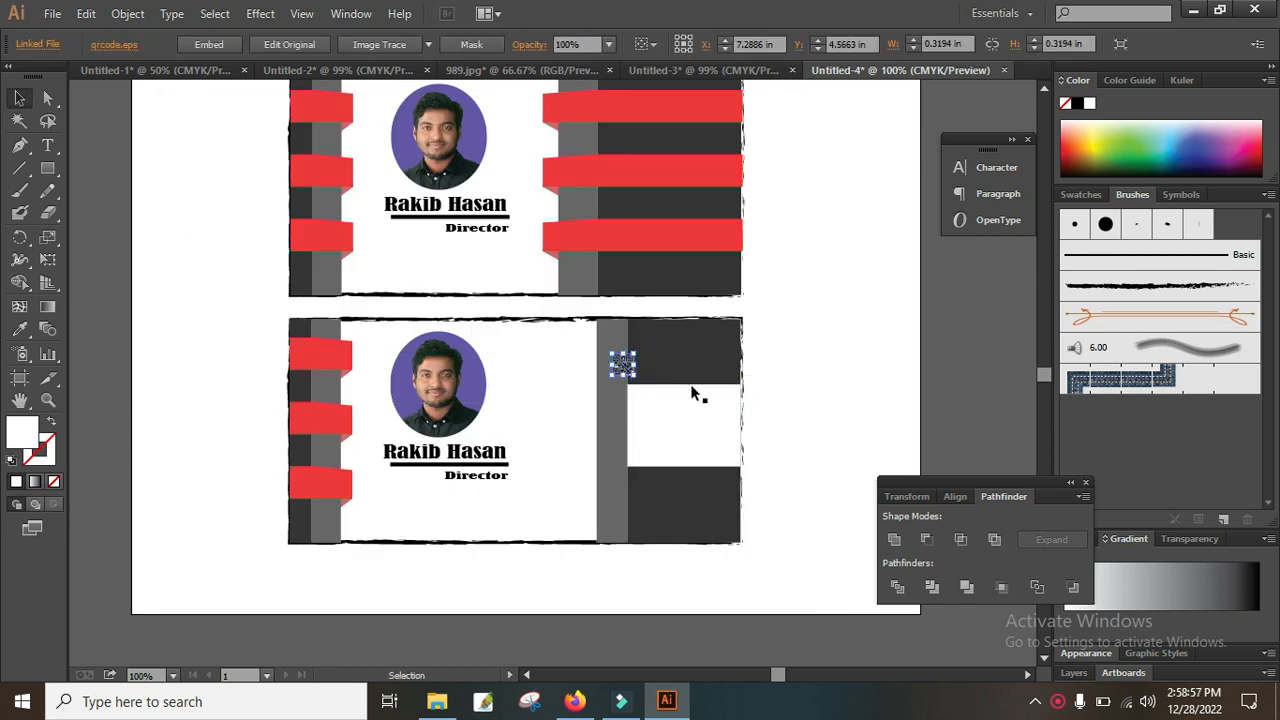
drag(632, 376, 696, 440)
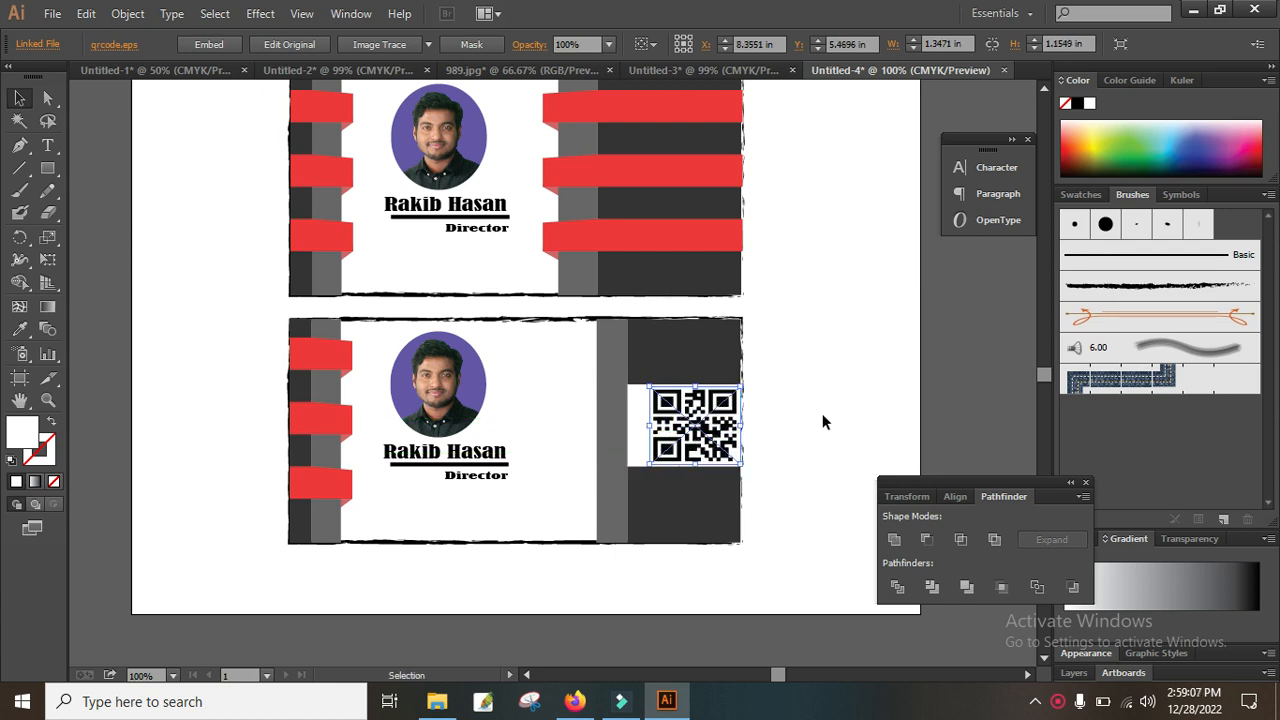
click(822, 413)
Narrow the lower card's two right gray panels and the white rectangle together until the rectangle's inner edge meets the QR code.
click(608, 435)
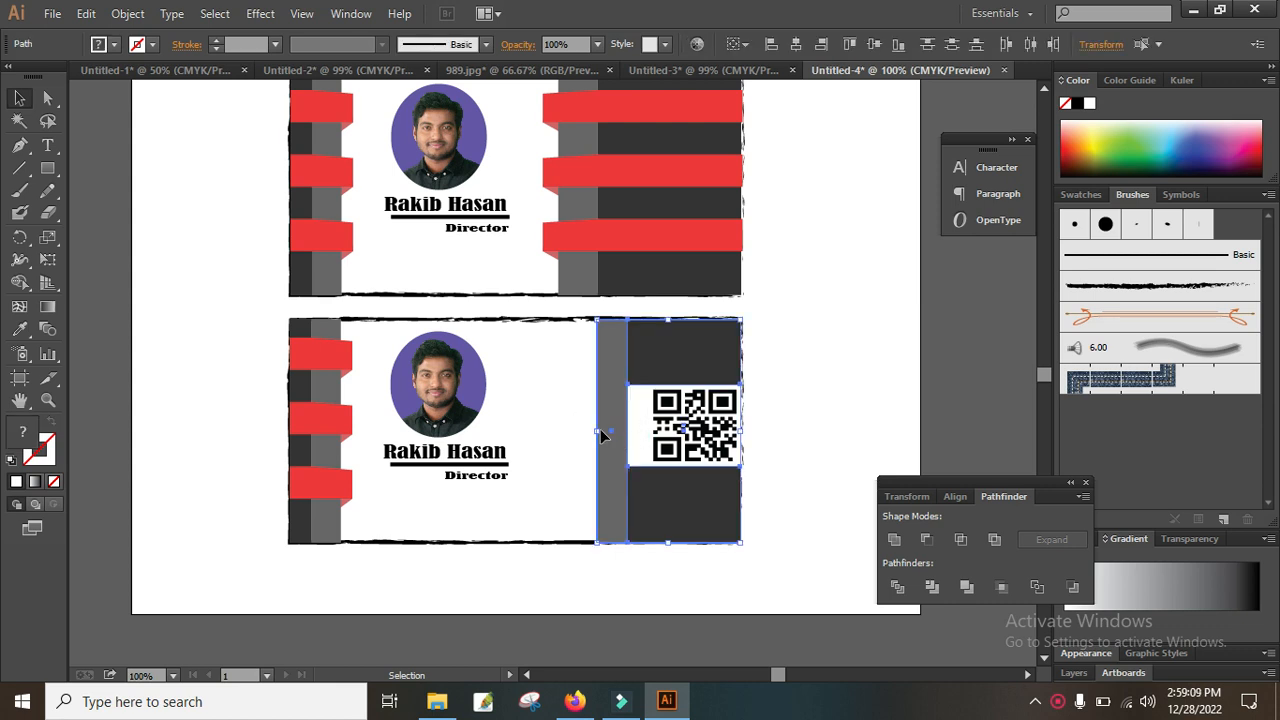
drag(601, 434, 624, 433)
click(858, 380)
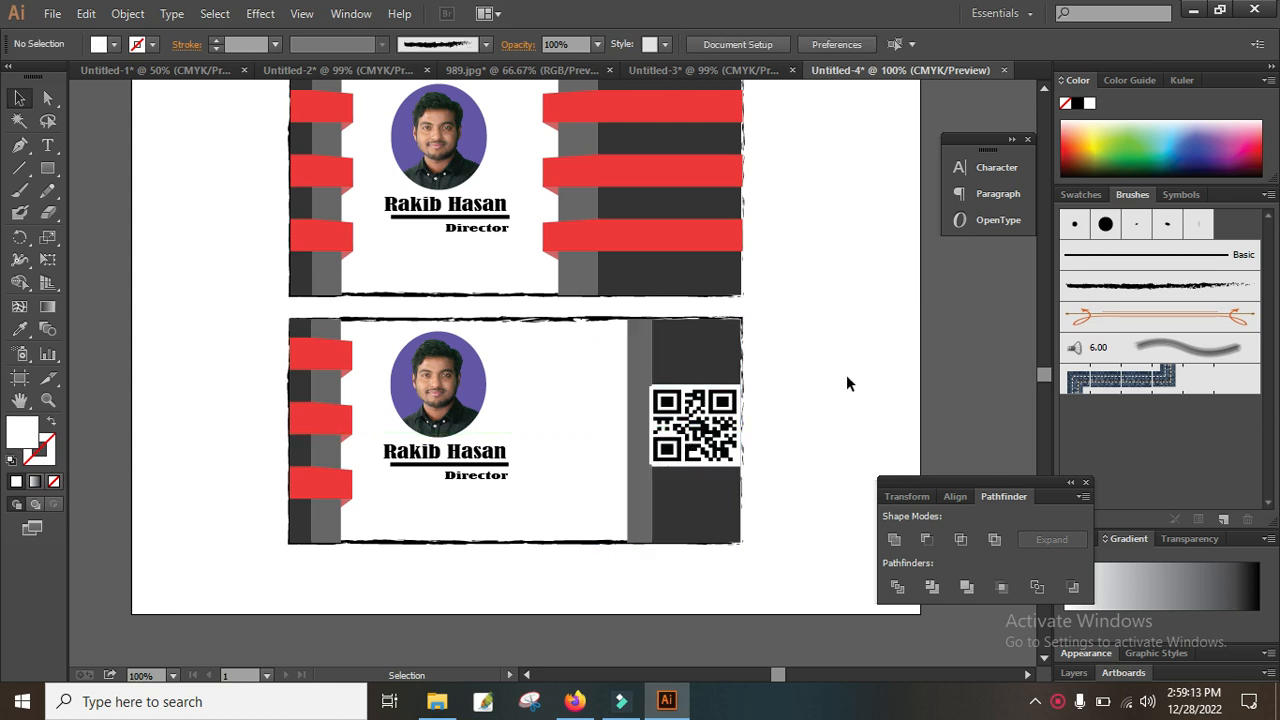
click(665, 349)
drag(640, 460, 676, 475)
key(a)
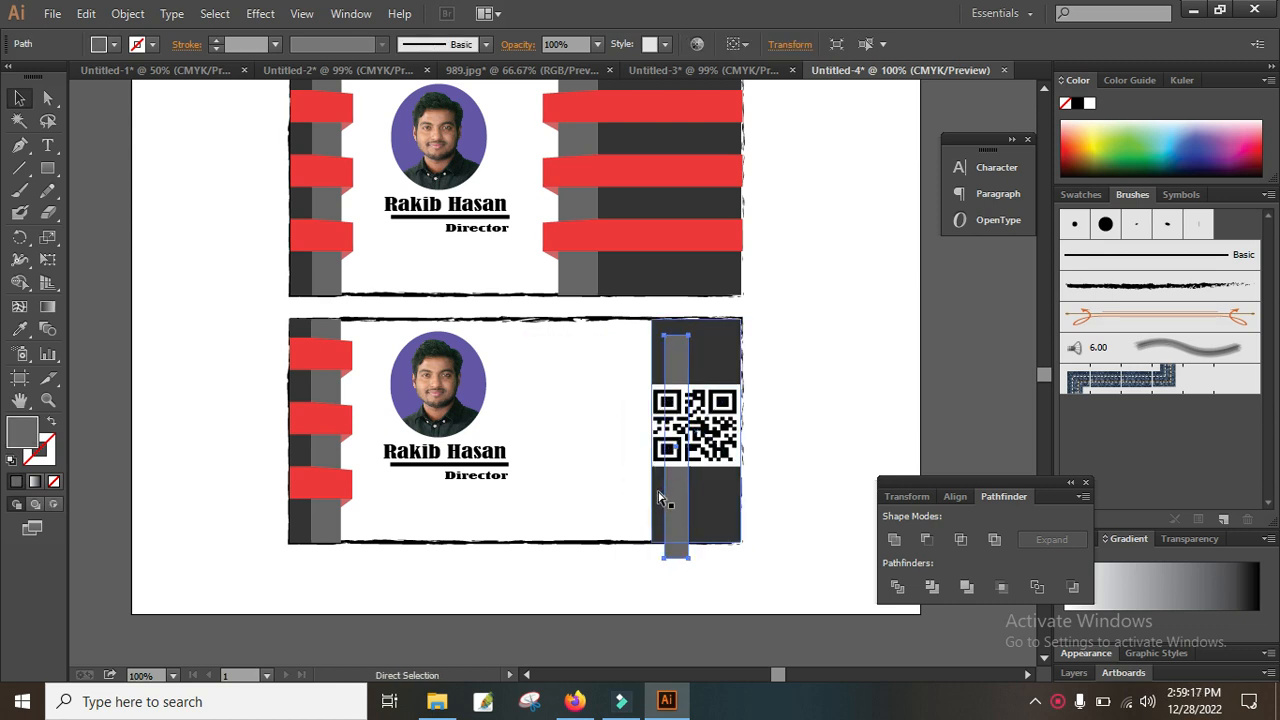
key(ctrl+z)
Widen the lower card's two right gray panels slightly by moving their inner edge outward past the QR code.
click(786, 490)
drag(607, 487, 657, 491)
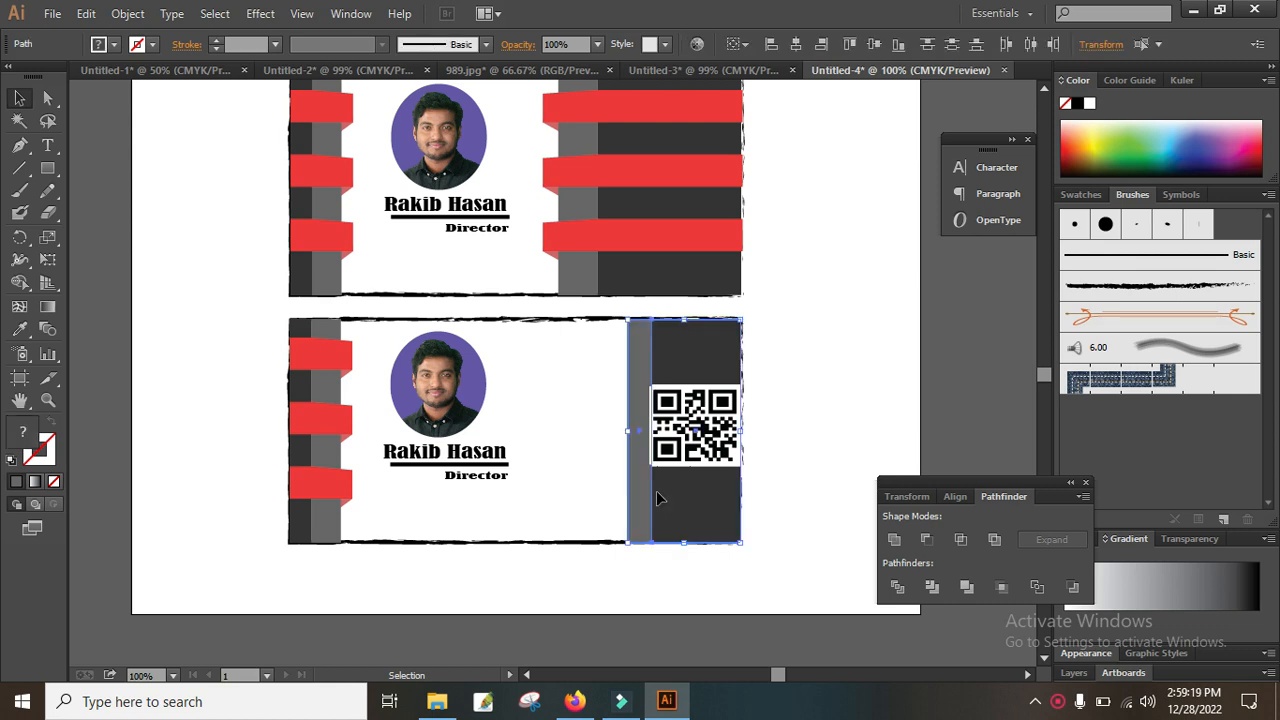
drag(627, 433, 622, 433)
click(821, 423)
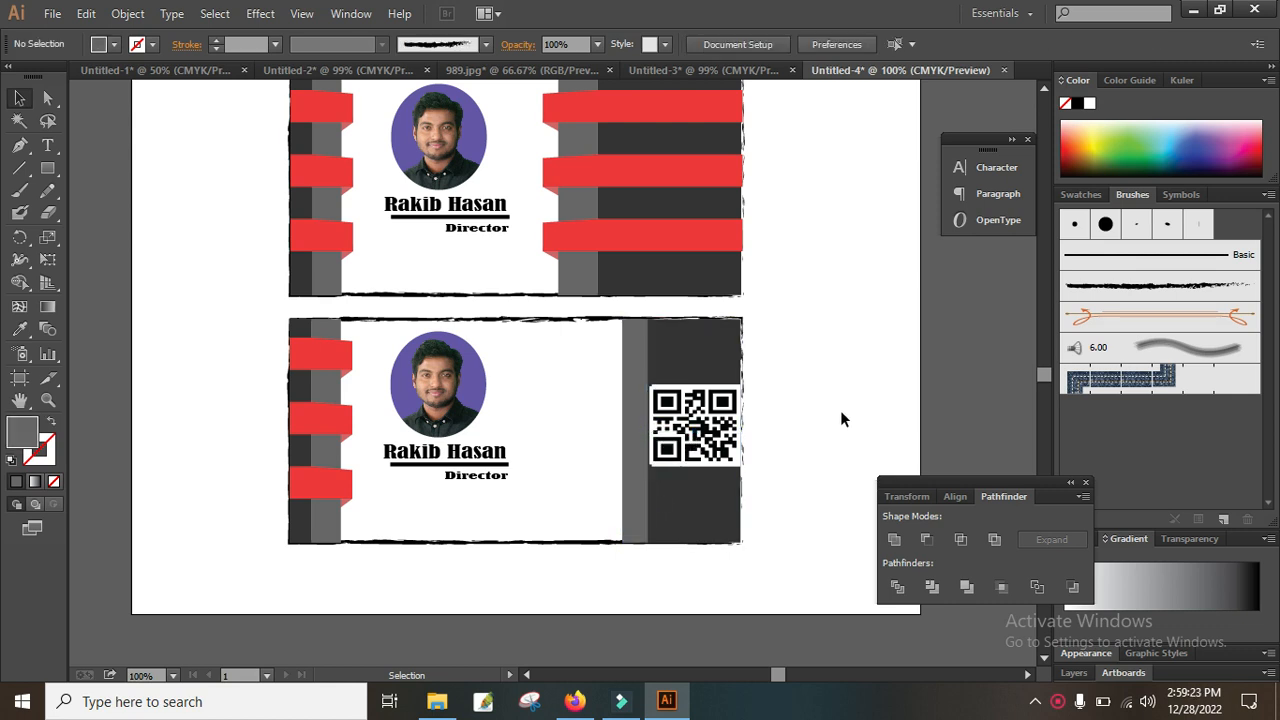
Delete the portrait, name, underline and job title from the lower card.
drag(508, 373, 436, 484)
key(Delete)
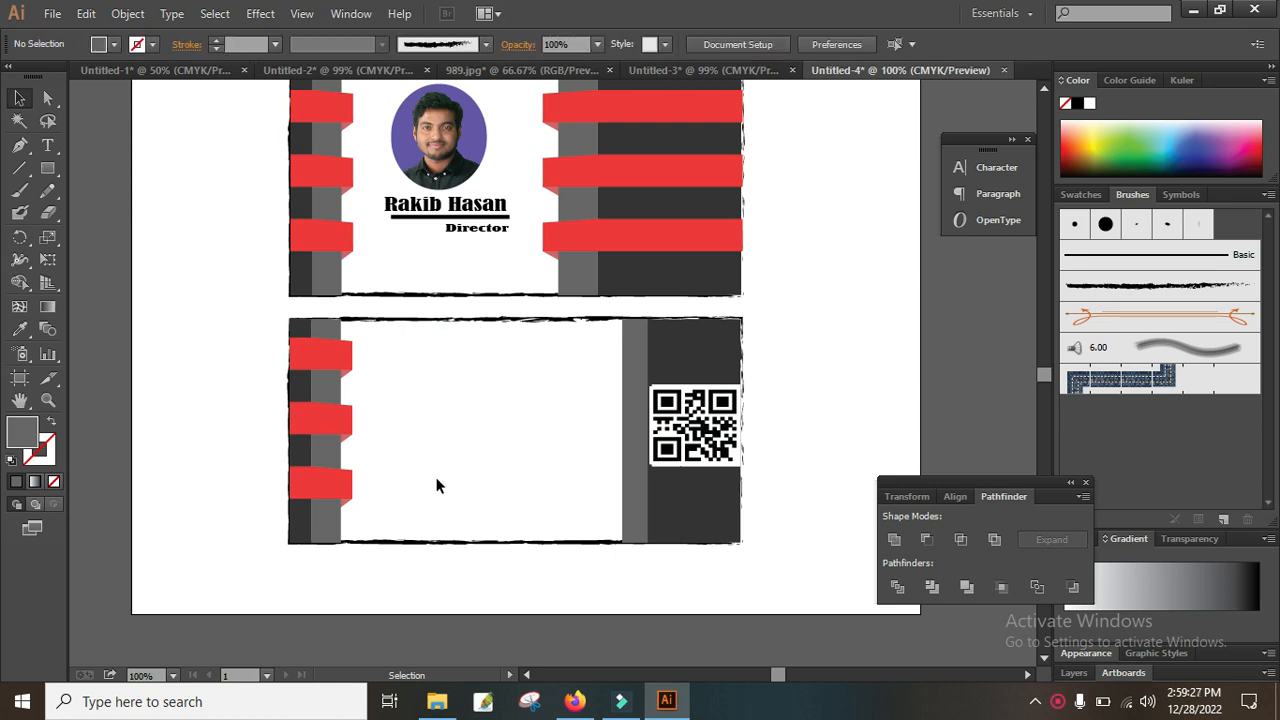
click(52, 13)
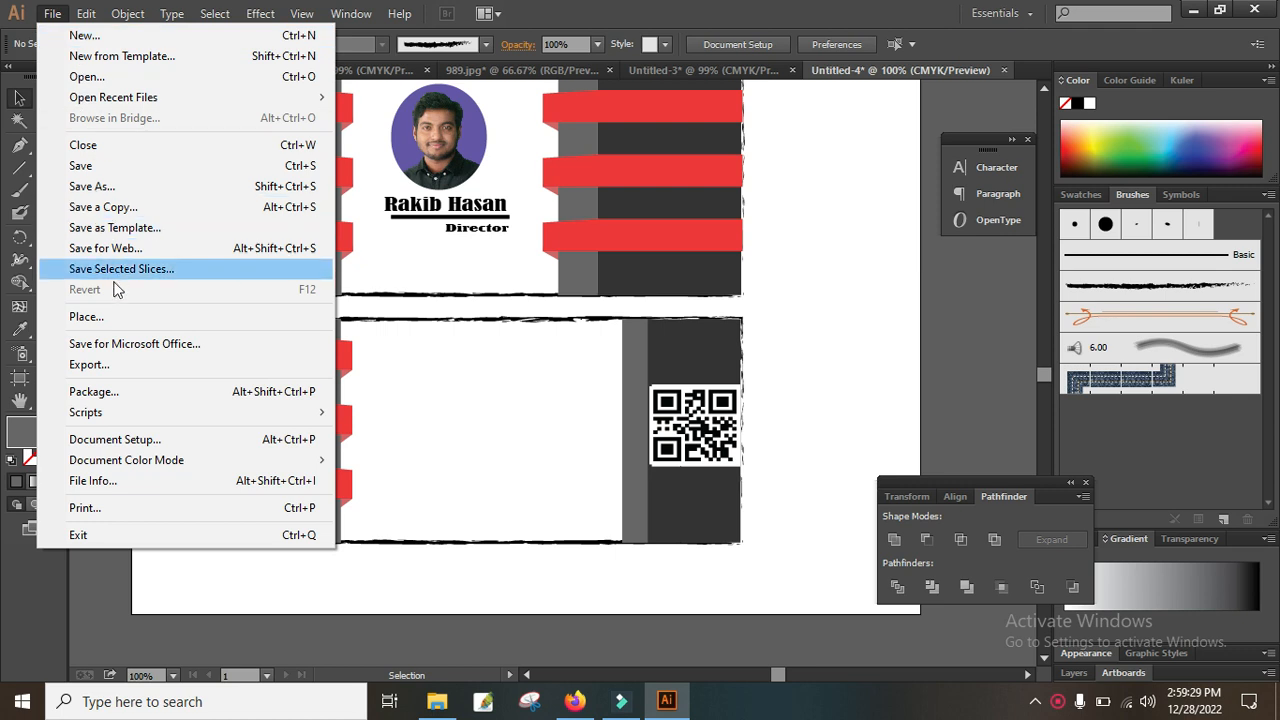
click(117, 317)
click(603, 340)
scroll(610, 345, down, 3)
scroll(607, 347, down, 2)
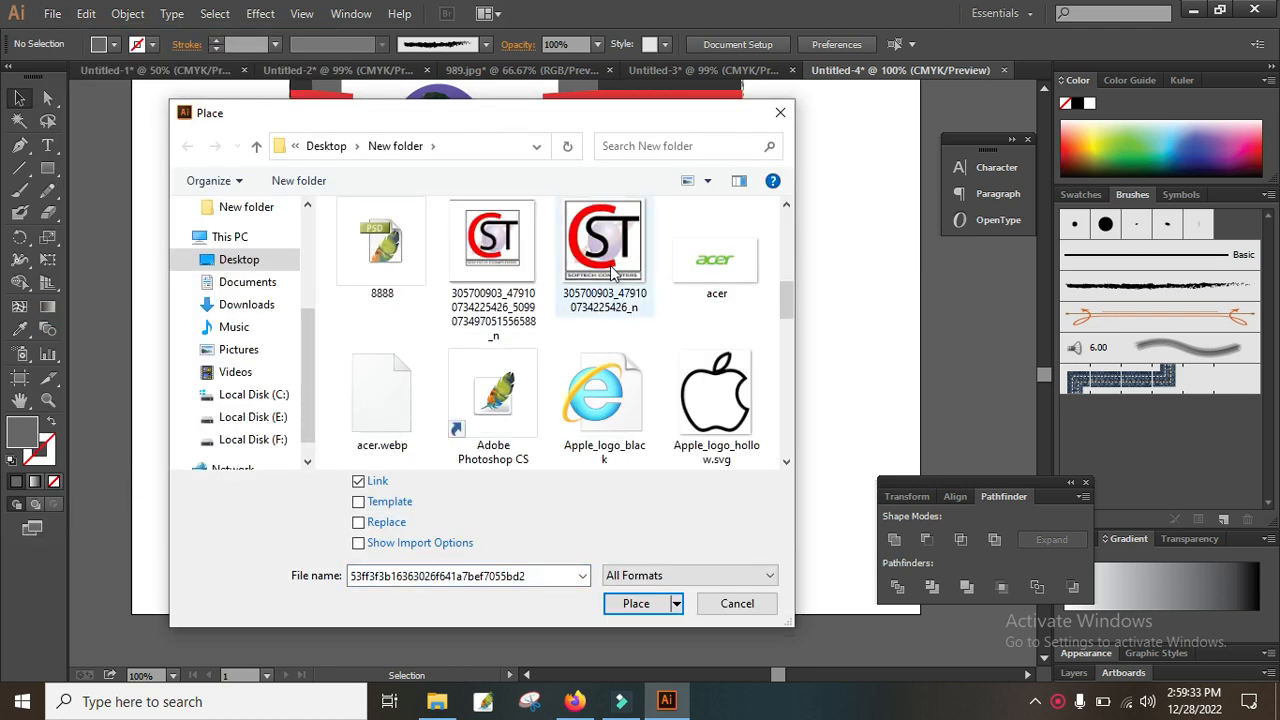
double_click(603, 250)
click(408, 331)
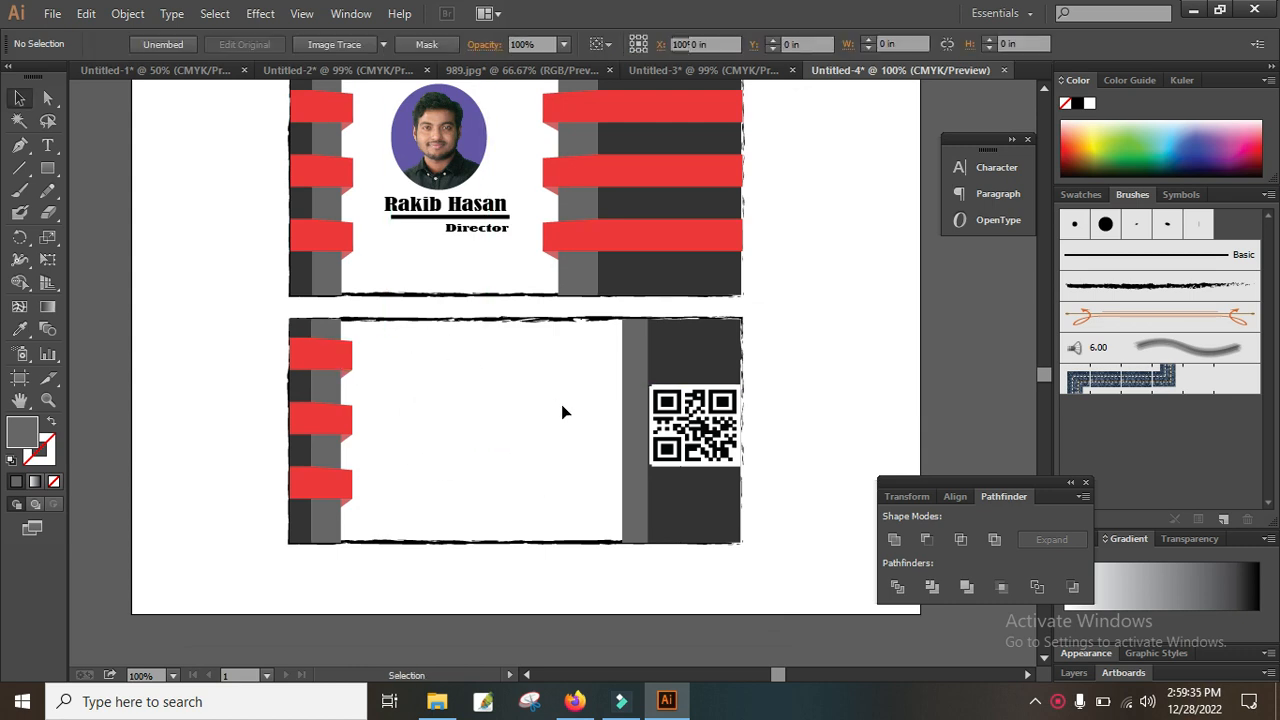
drag(408, 331, 530, 493)
drag(604, 524, 489, 366)
click(846, 363)
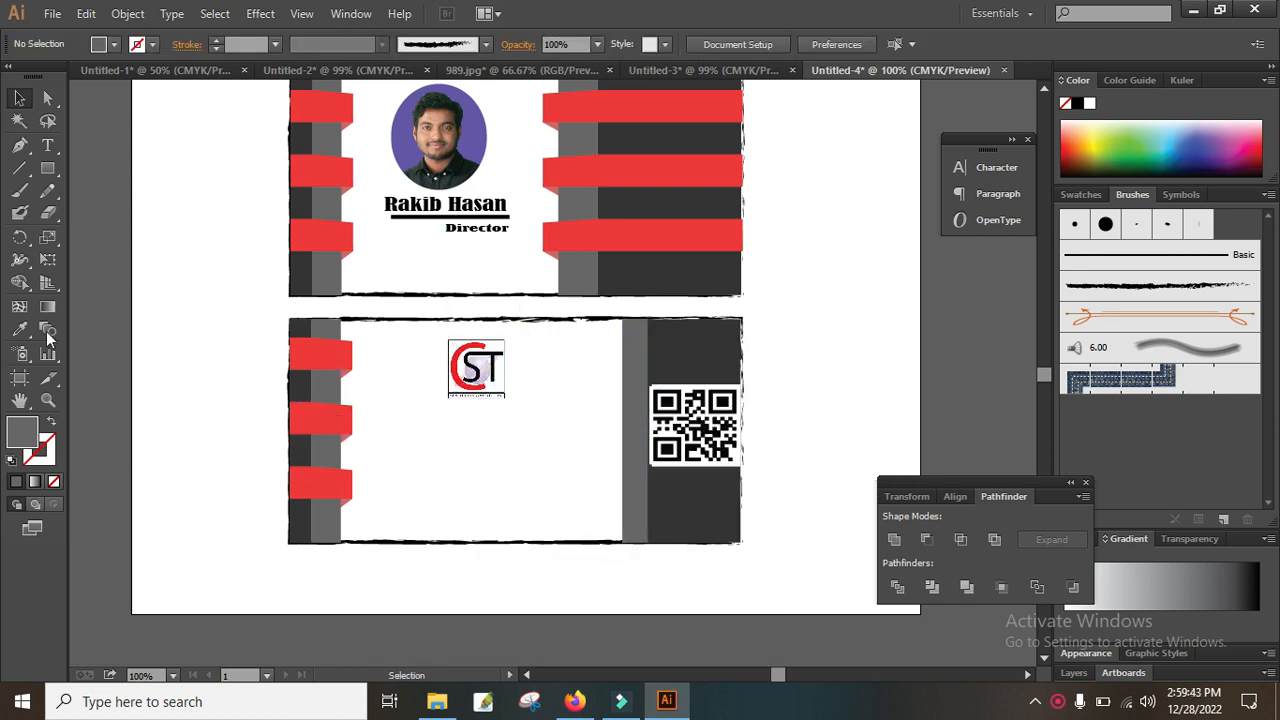
Add the text "Softech" in Bernard MT Condensed, enlarge it to 43.5 pt and position it directly below the logo.
click(47, 145)
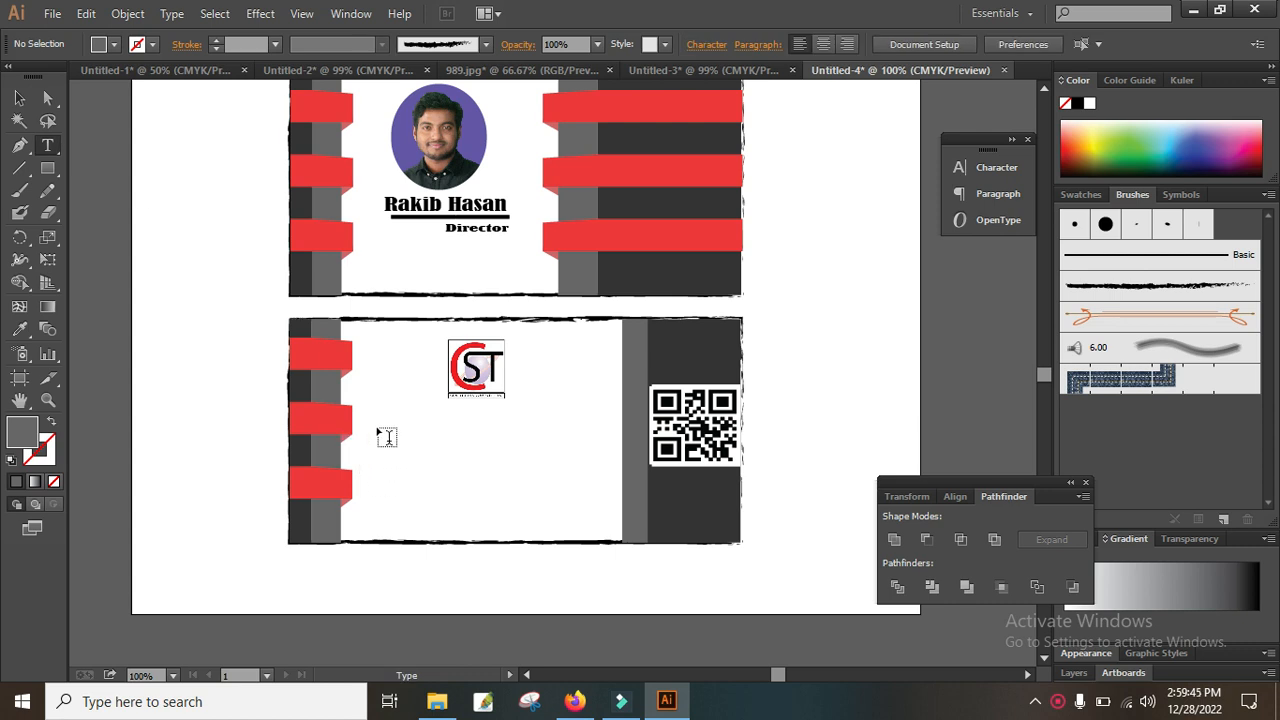
click(375, 423)
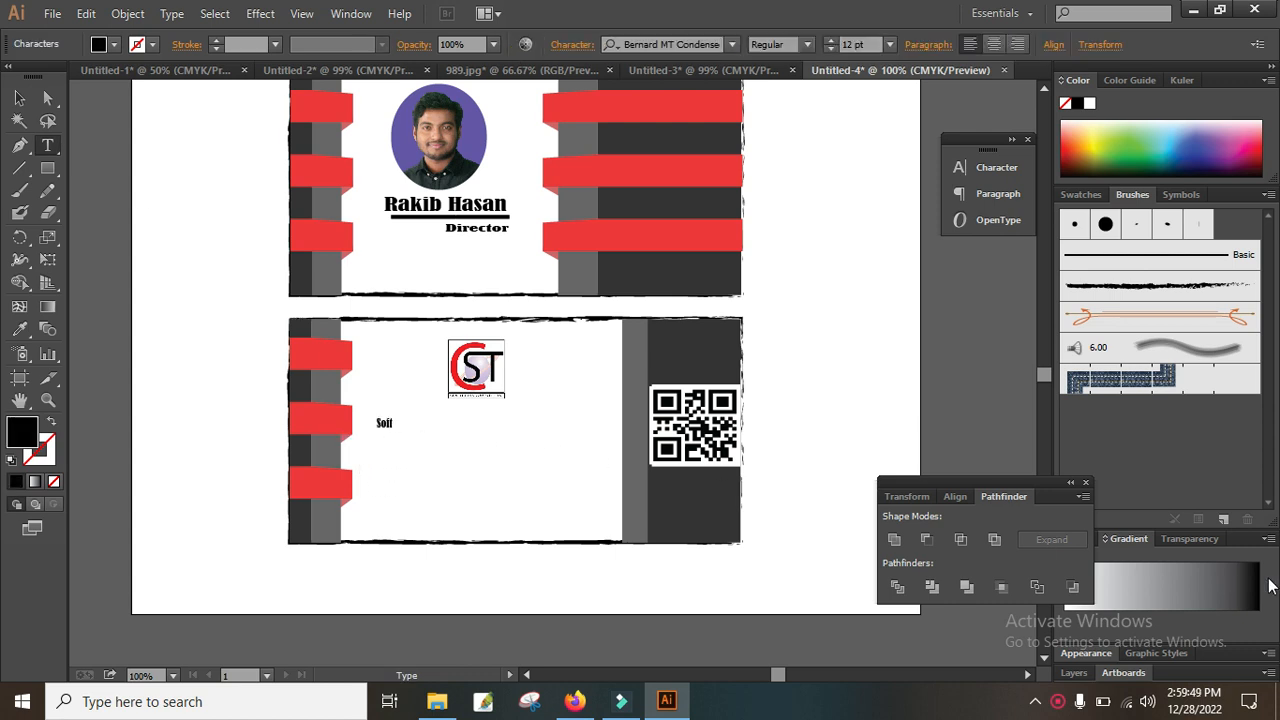
key(Escape)
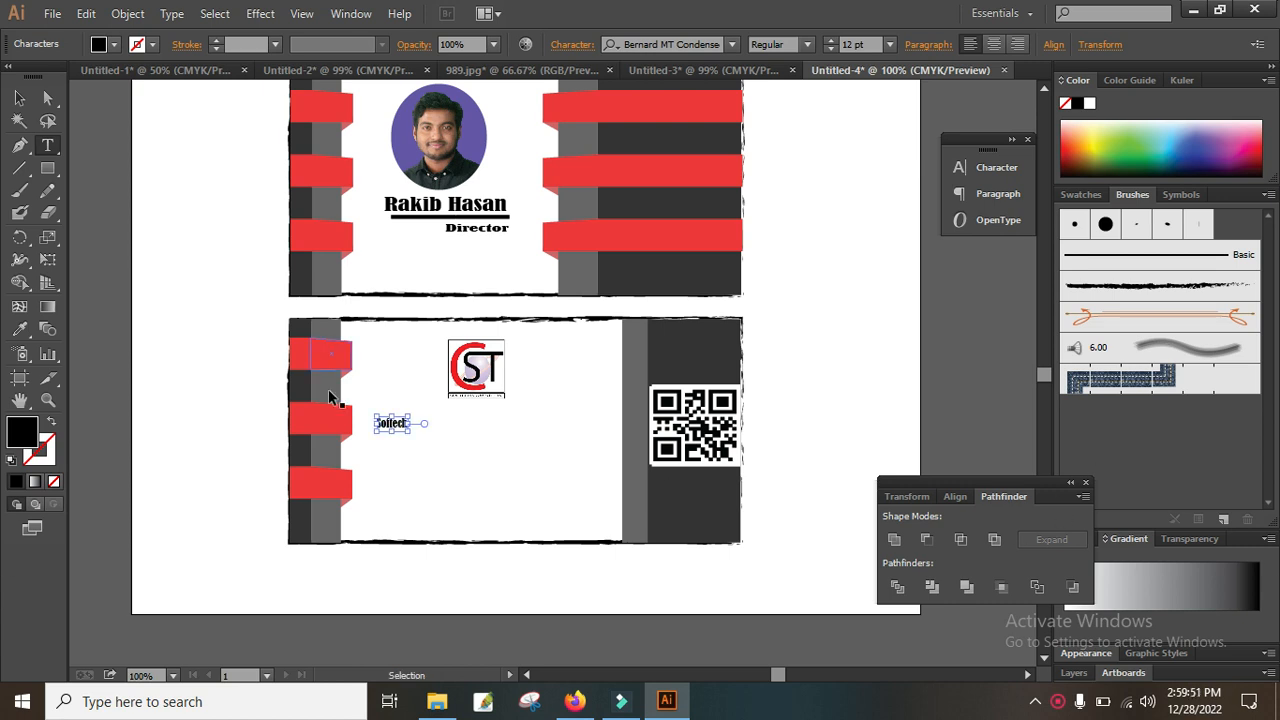
drag(409, 433, 488, 422)
click(20, 99)
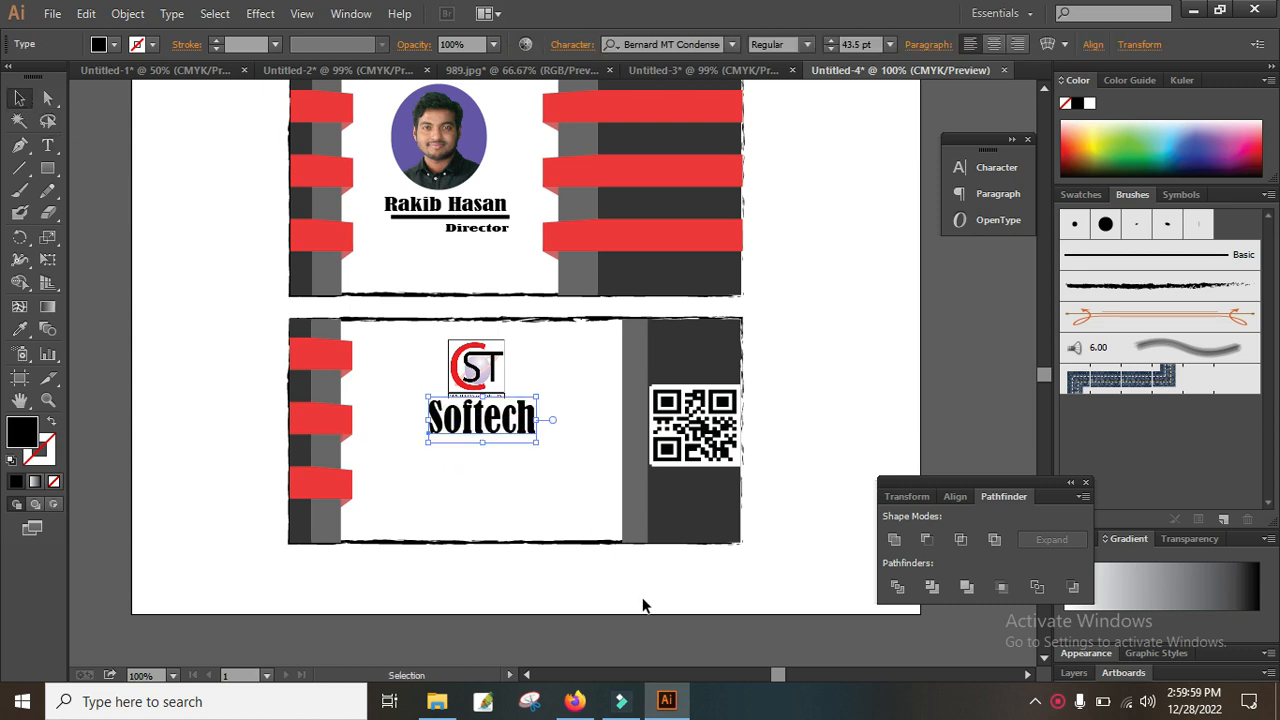
click(514, 560)
Nudge the "Softech" text slightly left and down to centre it under the logo.
click(472, 438)
key(Left)
key(Left)
key(Left)
key(Down)
key(Down)
key(Down)
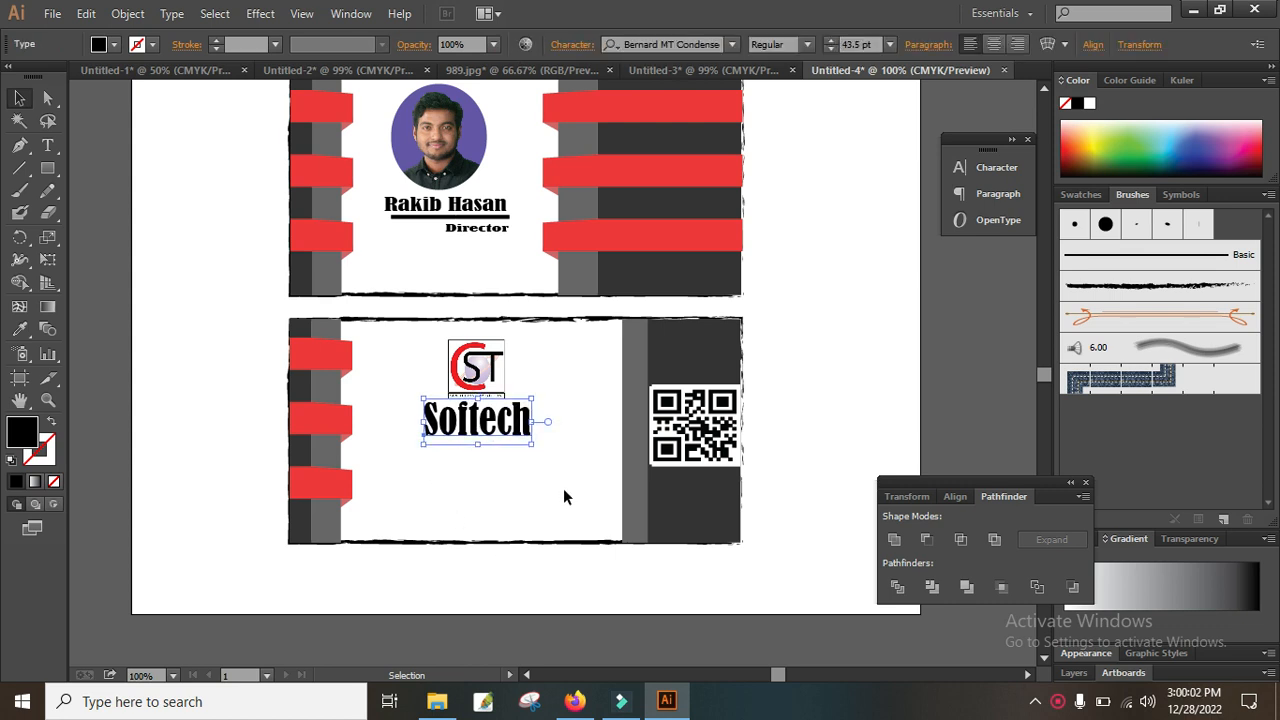
click(840, 362)
Add the text "Computer & Training Academy", enlarge it to 29.25 pt and position it directly below "Softech".
click(48, 152)
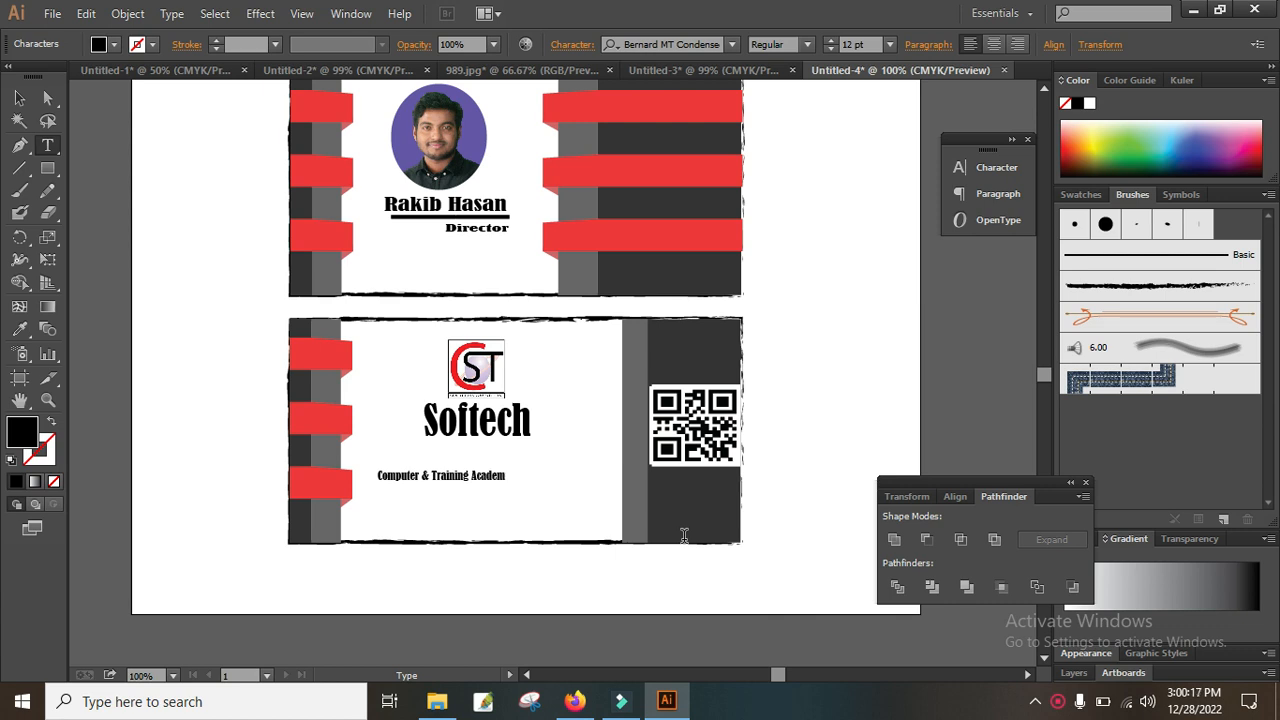
key(ctrl)
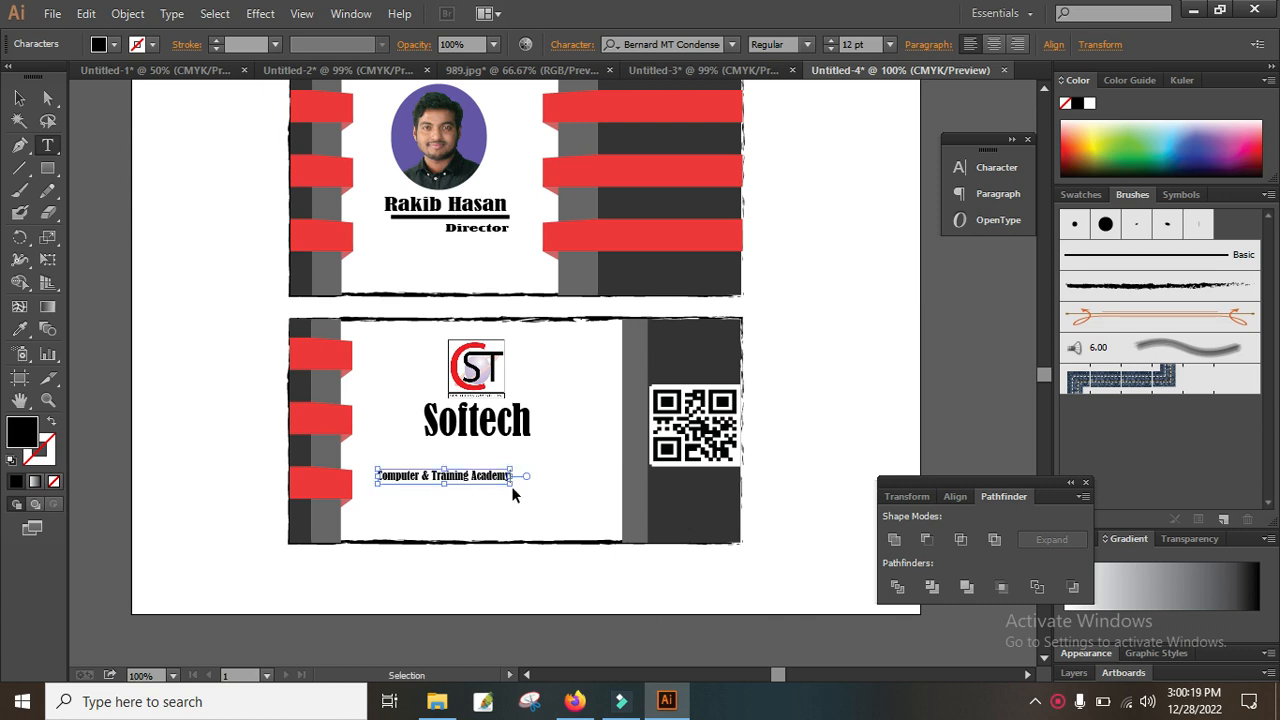
drag(511, 484, 622, 507)
click(19, 97)
drag(525, 494, 513, 464)
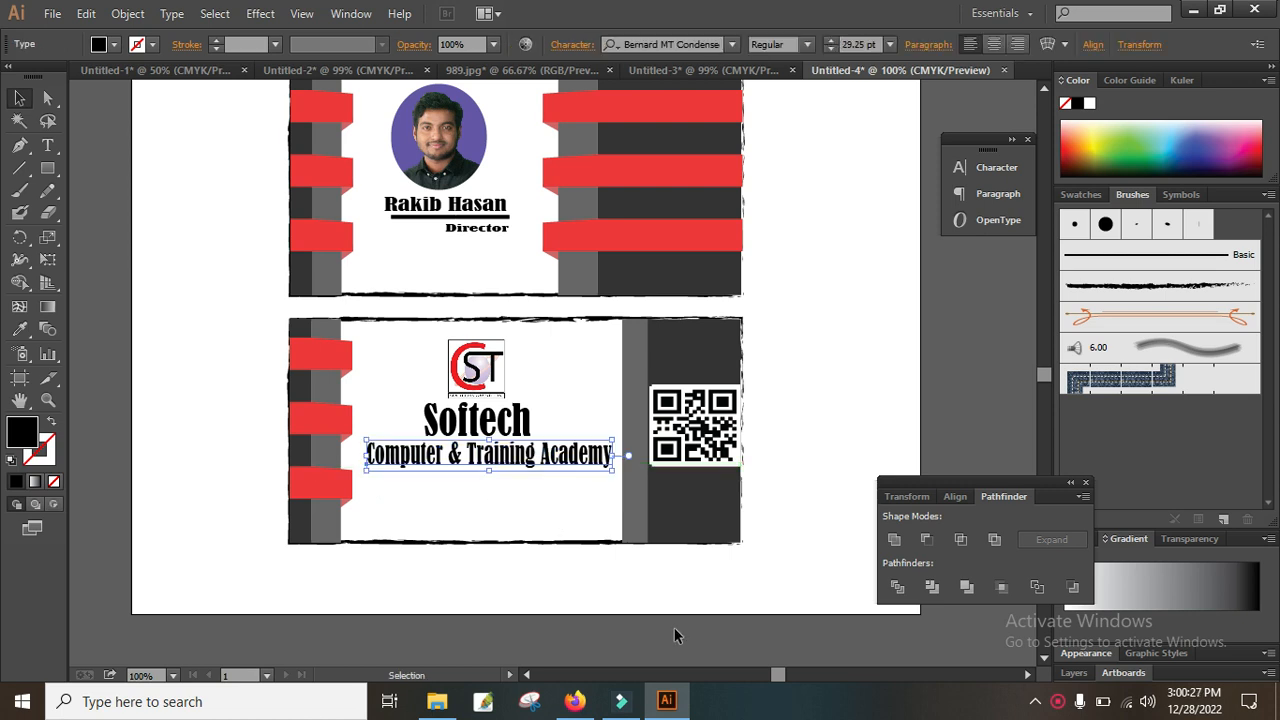
click(663, 589)
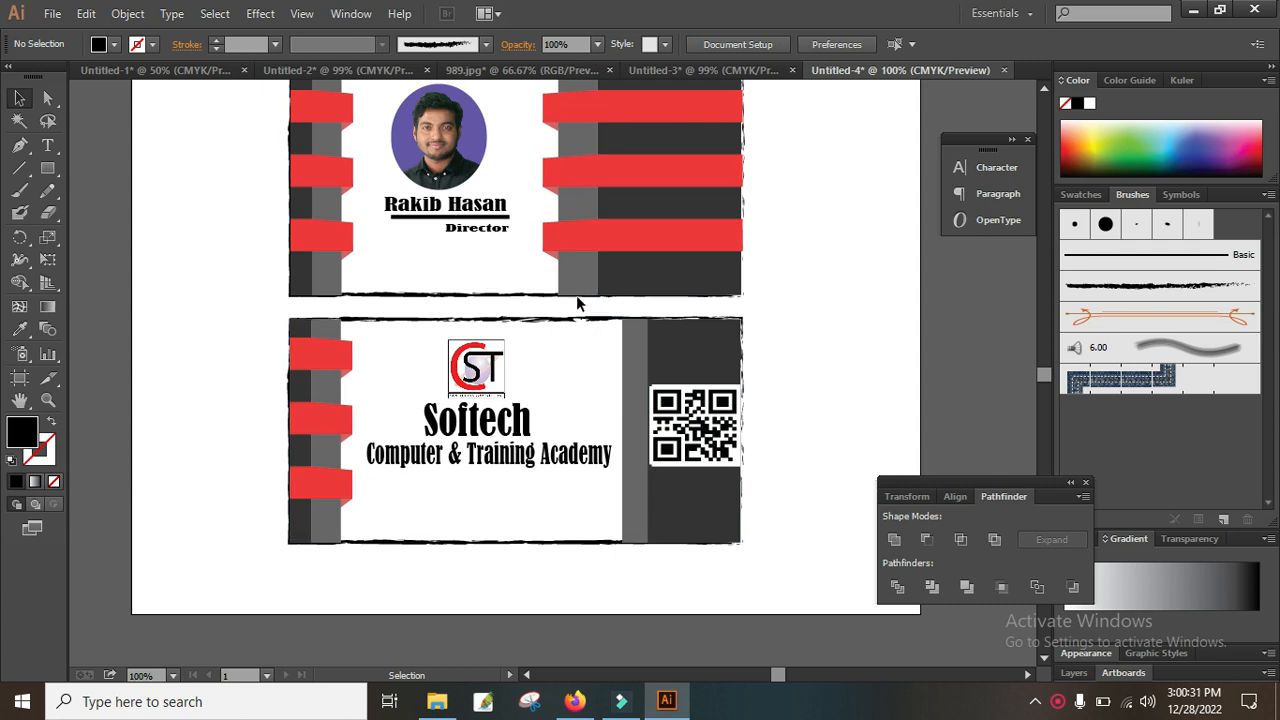
drag(580, 300, 576, 366)
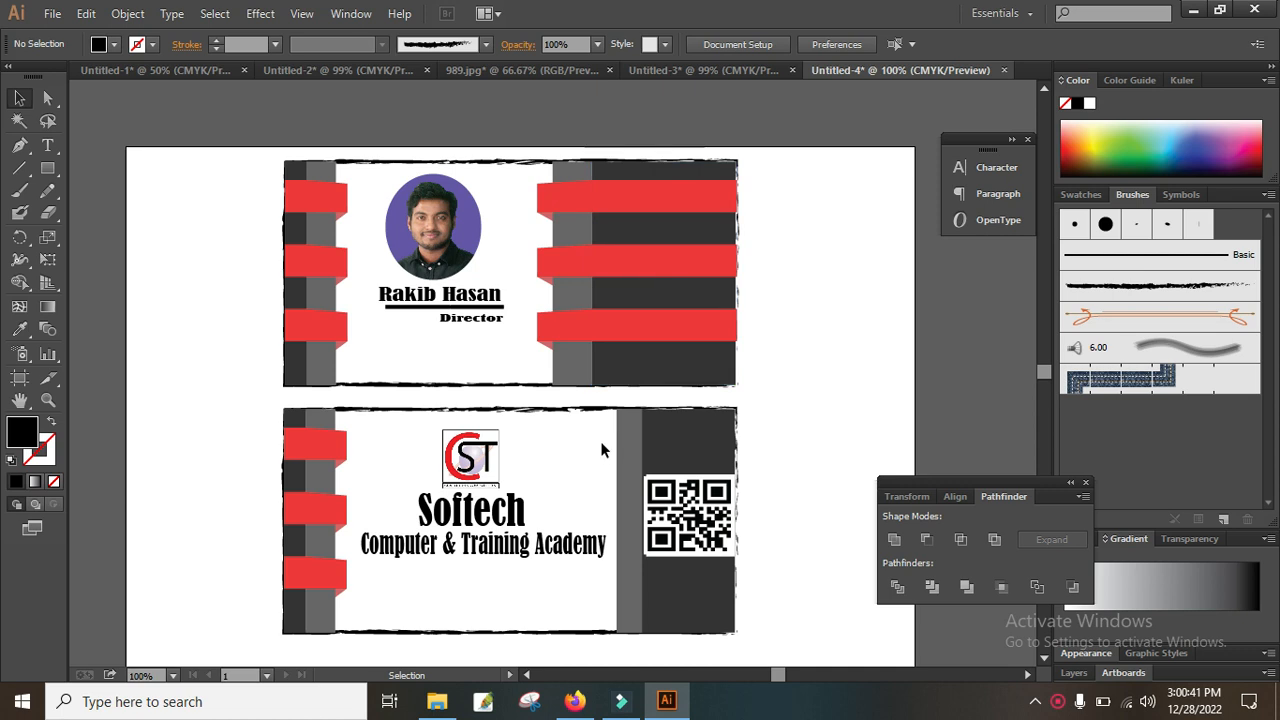
drag(571, 463, 529, 436)
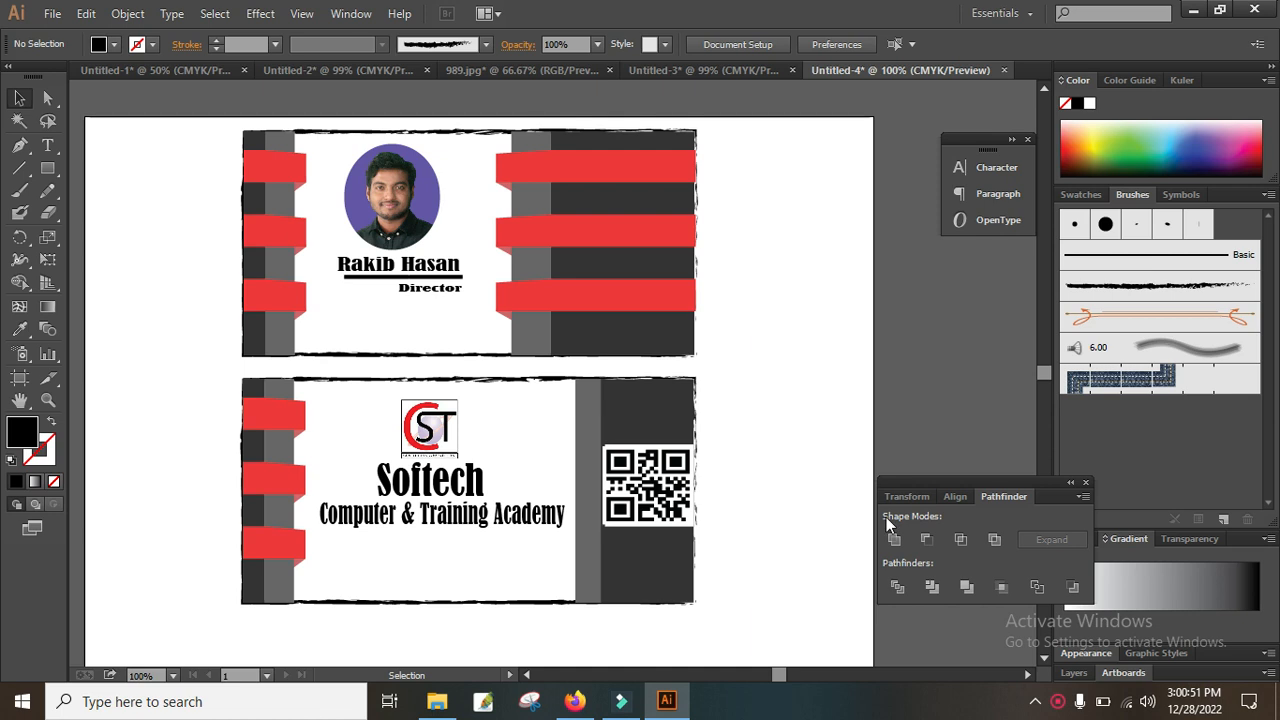
click(1060, 700)
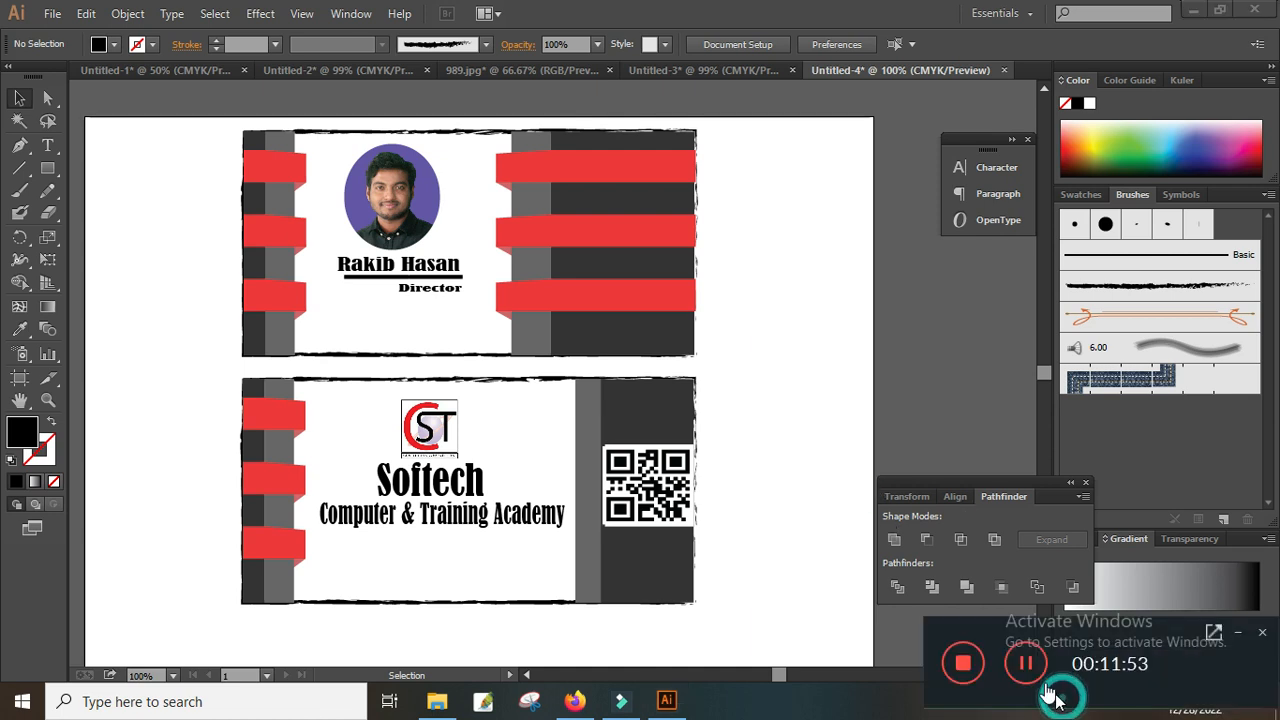